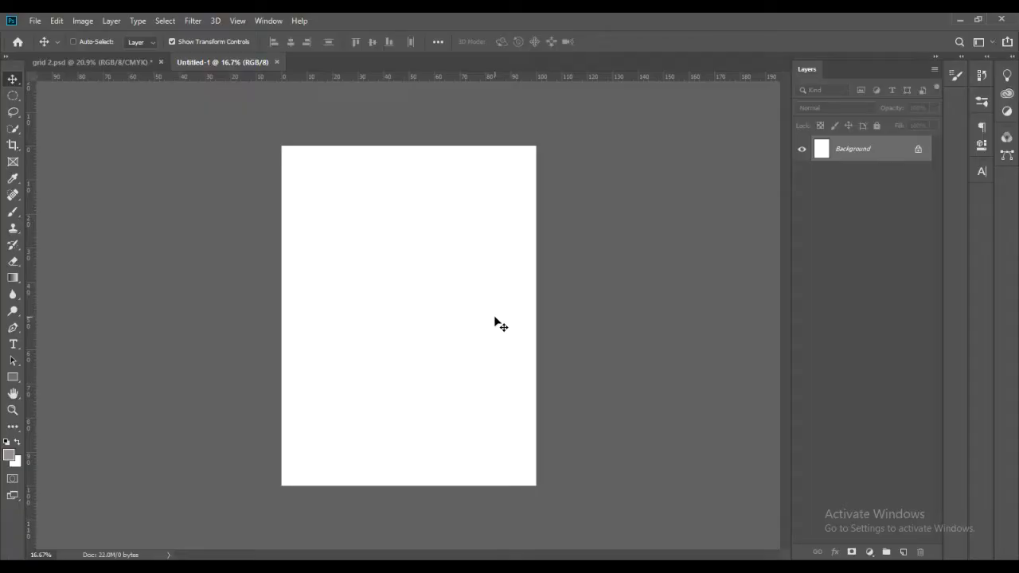
- Fit the blank Untitled-1 portrait canvas to the window with Ctrl+0
{"action": "key", "text": "ctrl+0"}
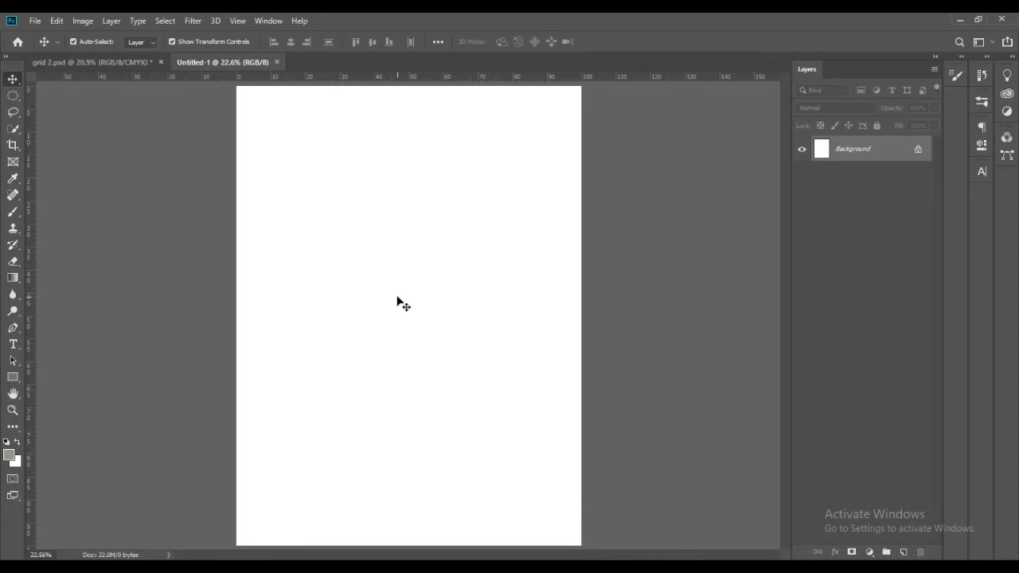
- Add a 3-column, 4-row guide layout with 0% gutters, then add an empty Layer 1
{"action": "left_click", "coordinate": [263, 20]}
{"action": "mouse_move", "coordinate": [237, 20]}
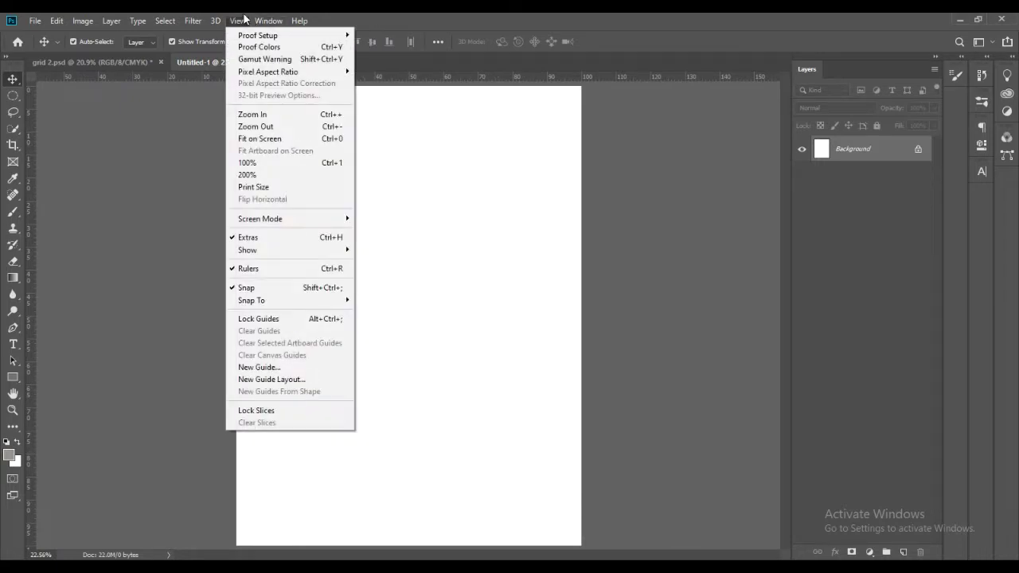
{"action": "left_click", "coordinate": [288, 379]}
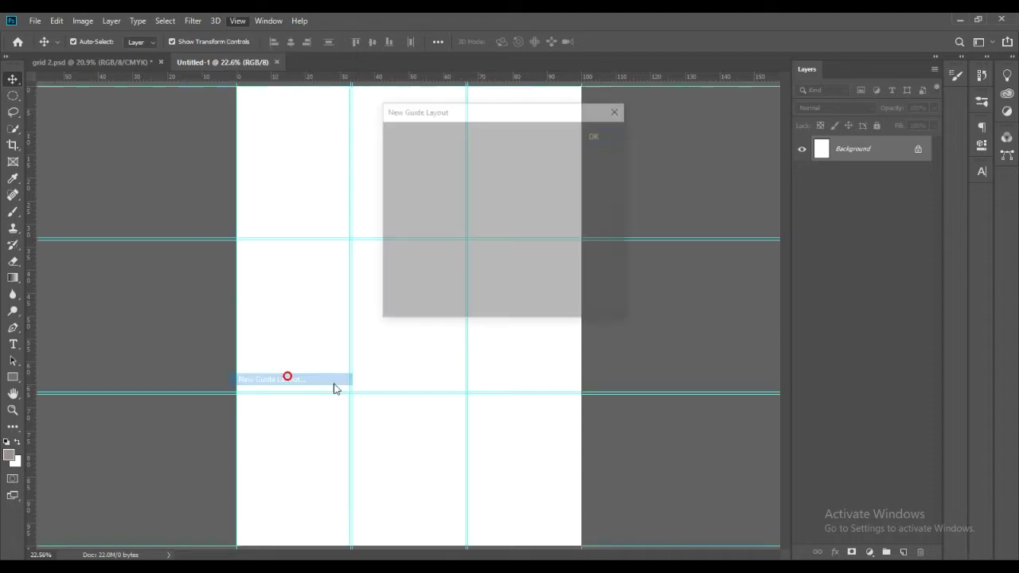
{"action": "left_click_drag", "start_coordinate": [419, 230], "coordinate": [352, 228]}
{"action": "left_click_drag", "start_coordinate": [502, 232], "coordinate": [437, 237]}
{"action": "left_click", "coordinate": [413, 189]}
{"action": "type", "text": "4"}
{"action": "key", "text": "Tab"}
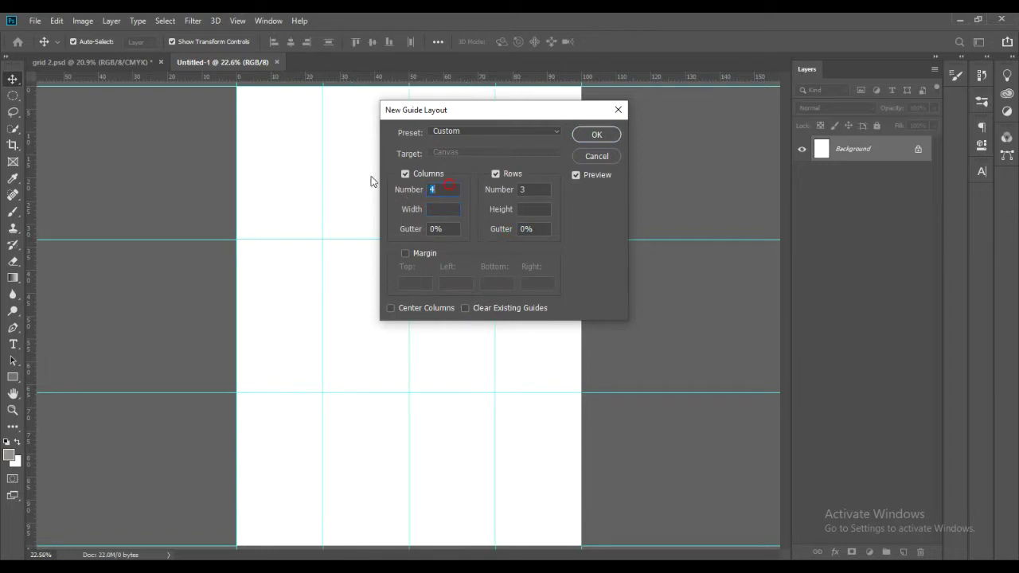
{"action": "type", "text": "3"}
{"action": "left_click", "coordinate": [493, 189]}
{"action": "type", "text": "4"}
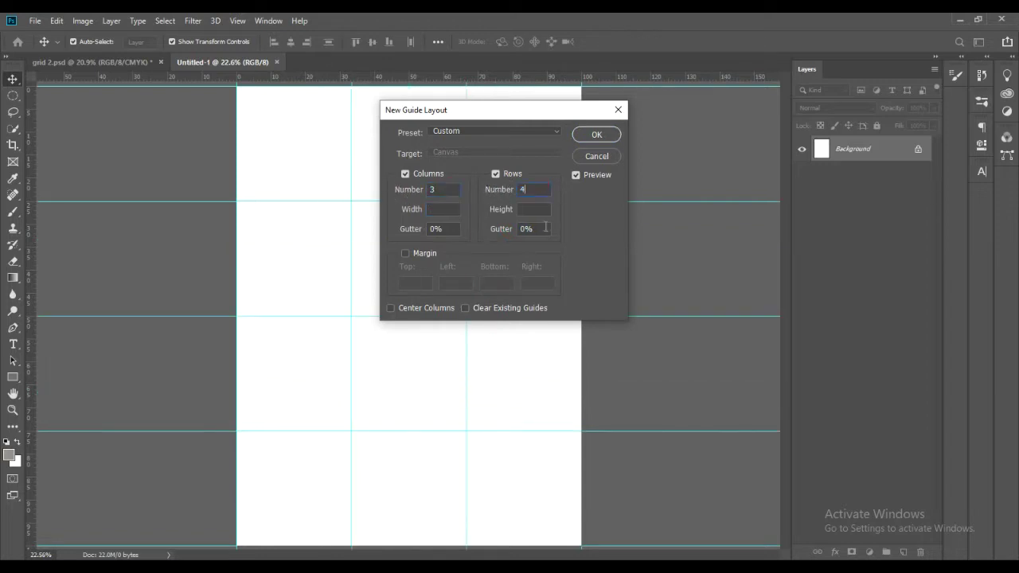
{"action": "left_click", "coordinate": [603, 135]}
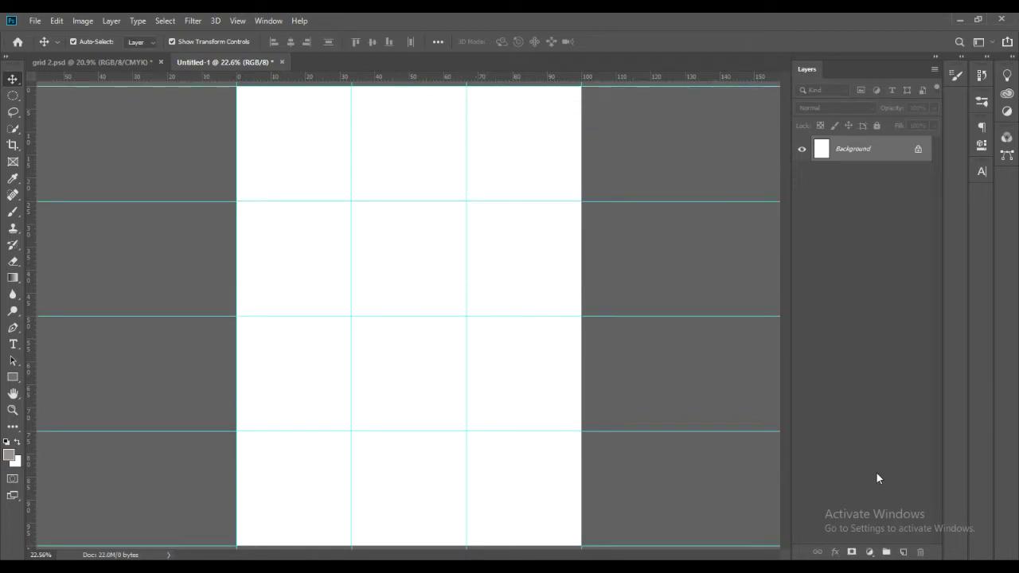
{"action": "left_click", "coordinate": [902, 552]}
- Rename the new layer to BG and fill it with White
{"action": "double_click", "coordinate": [846, 151]}
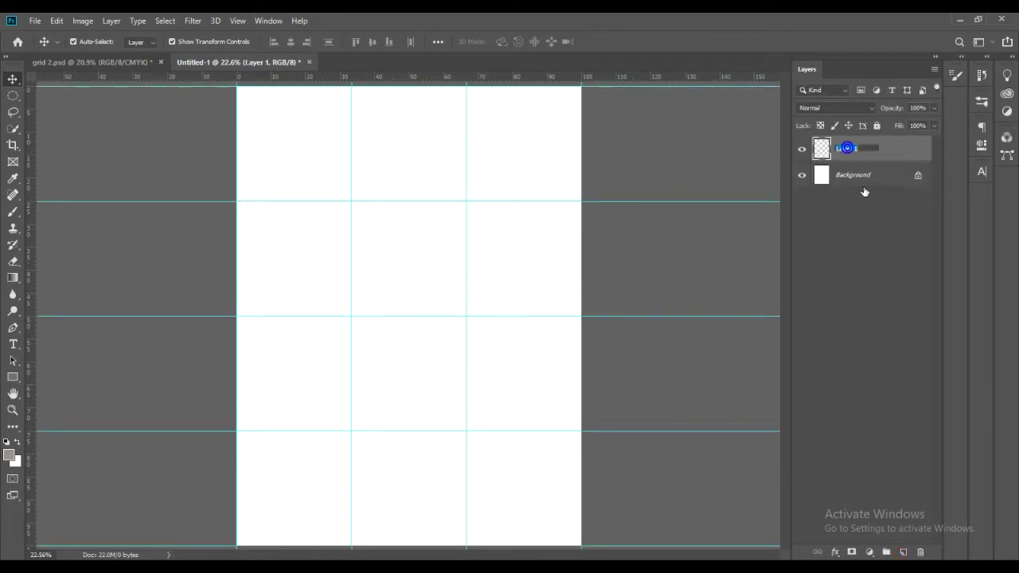
{"action": "type", "text": "BG"}
{"action": "left_click", "coordinate": [895, 274]}
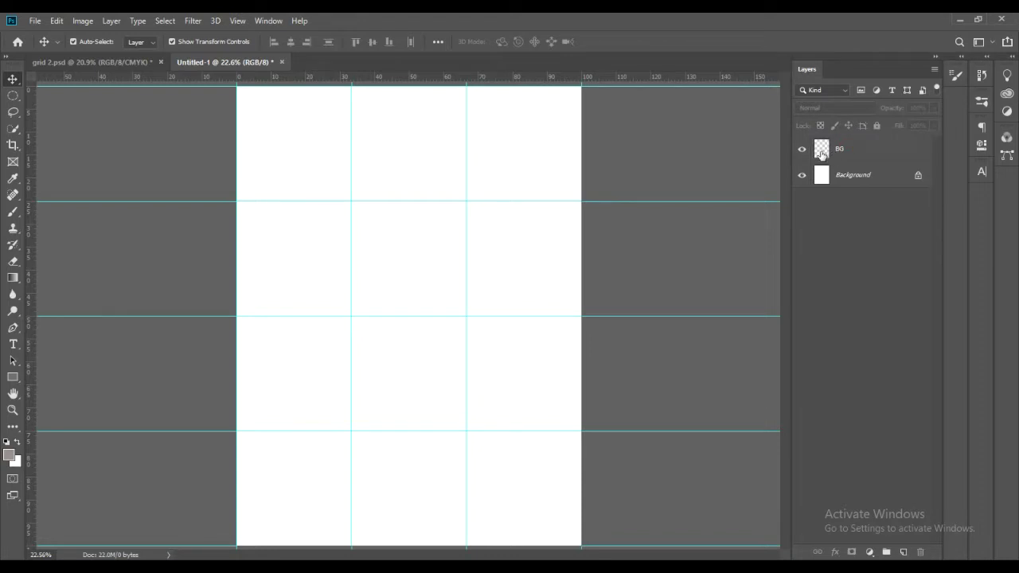
{"action": "left_click", "coordinate": [822, 152]}
{"action": "key", "text": "shift+F5"}
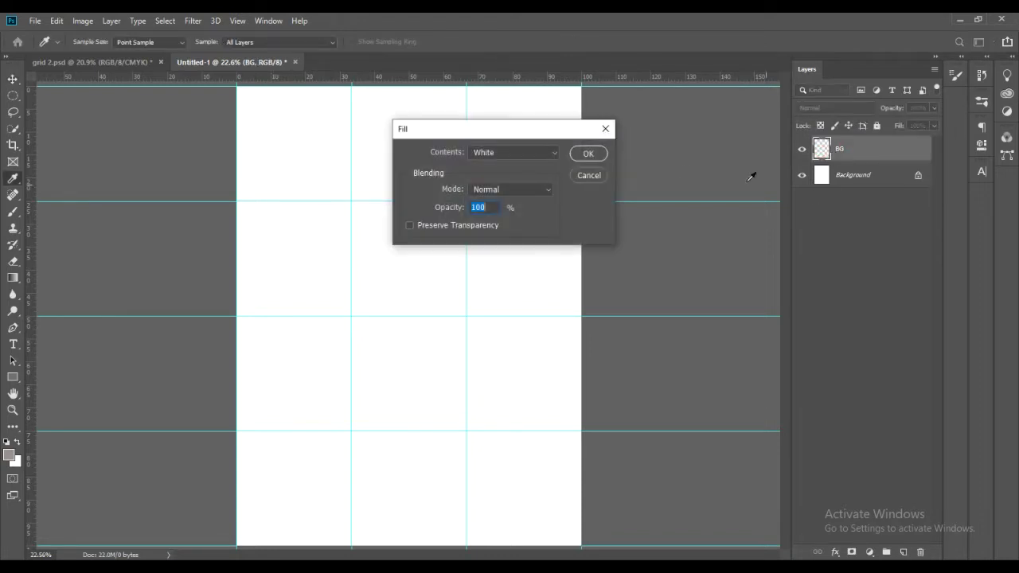
{"action": "left_click", "coordinate": [533, 152]}
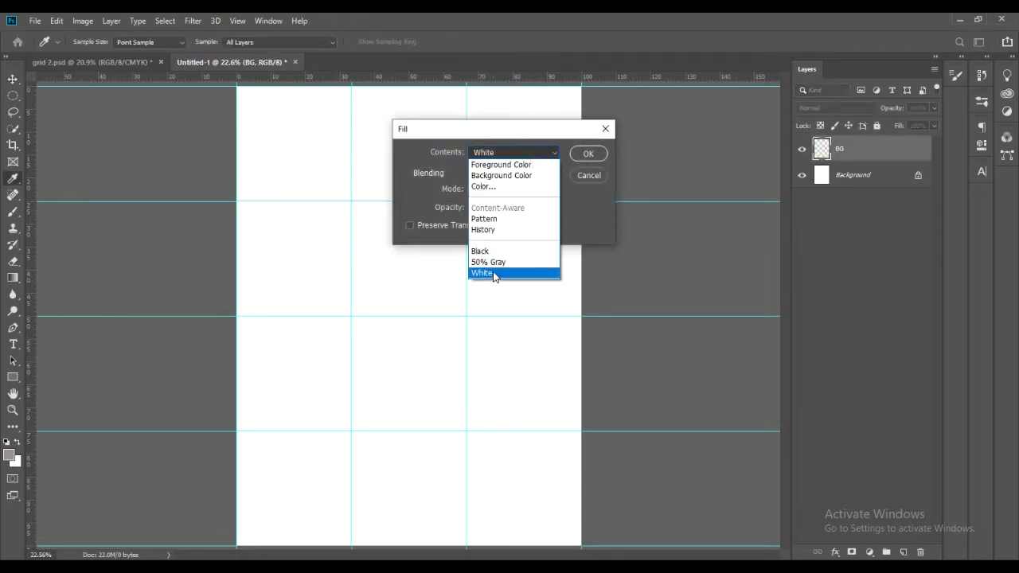
{"action": "left_click", "coordinate": [494, 273]}
{"action": "left_click", "coordinate": [587, 154]}
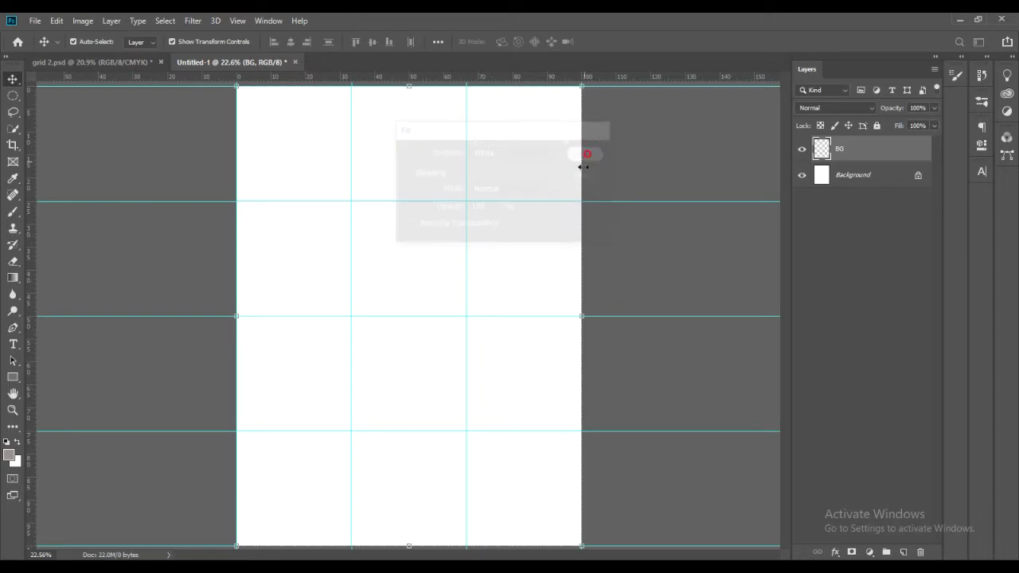
- Show Group 3's colour swatches in grid 2.psd and drag them into Untitled-1
{"action": "left_click", "coordinate": [125, 62]}
{"action": "left_click", "coordinate": [850, 153]}
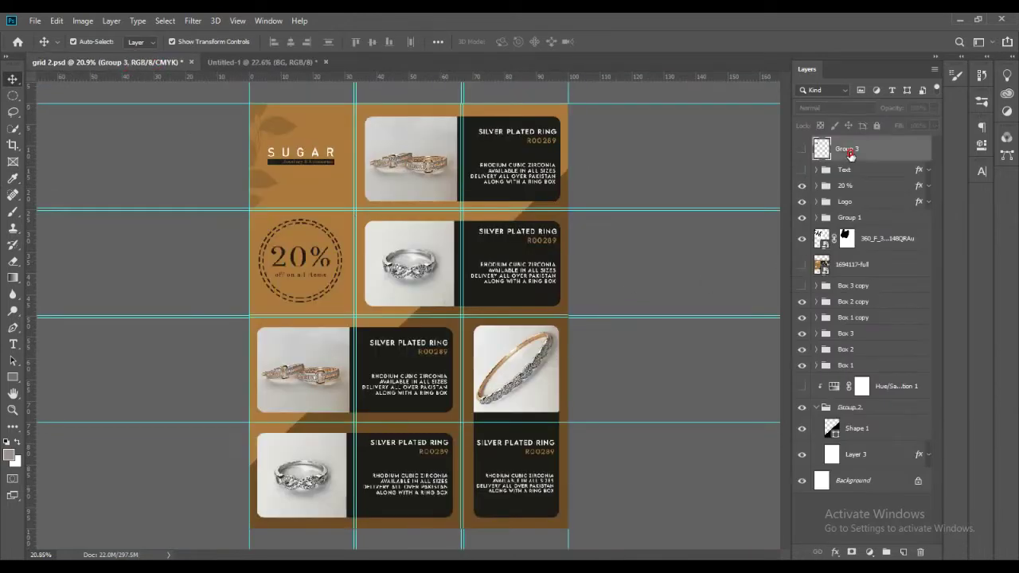
{"action": "left_click", "coordinate": [803, 149]}
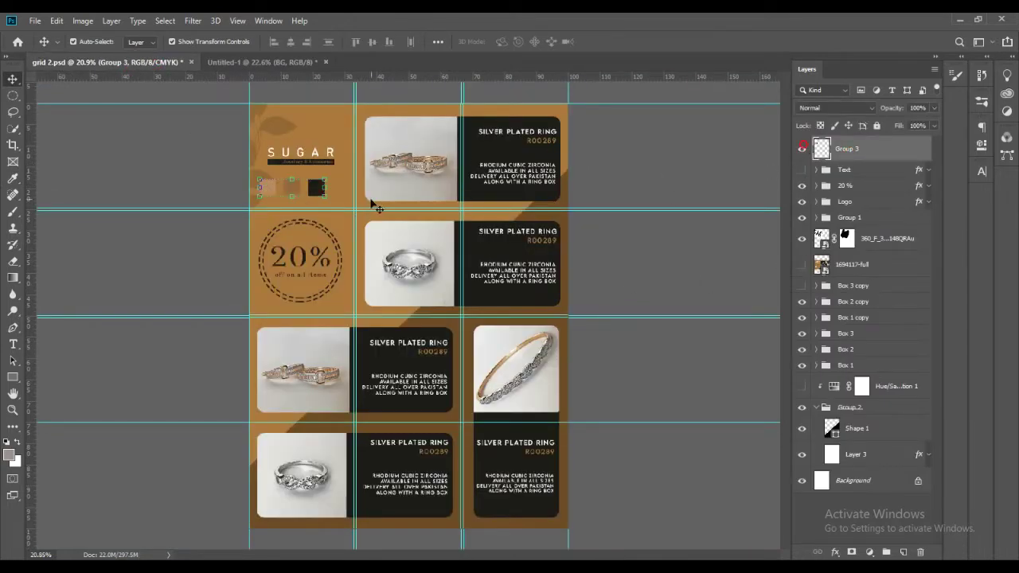
{"action": "mouse_move", "coordinate": [316, 188]}
{"action": "left_mouse_down"}
{"action": "mouse_move", "coordinate": [345, 183]}
{"action": "mouse_move", "coordinate": [434, 108]}
{"action": "left_mouse_up"}
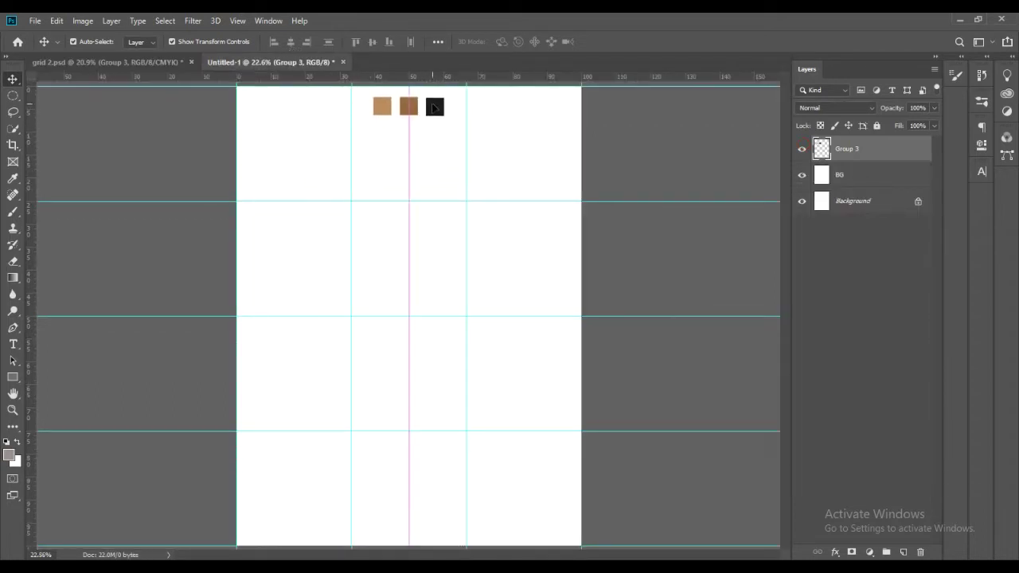
- Refill BG with a custom colour eyedropped from the light tan first swatch
{"action": "left_click", "coordinate": [927, 259]}
{"action": "left_click", "coordinate": [832, 176]}
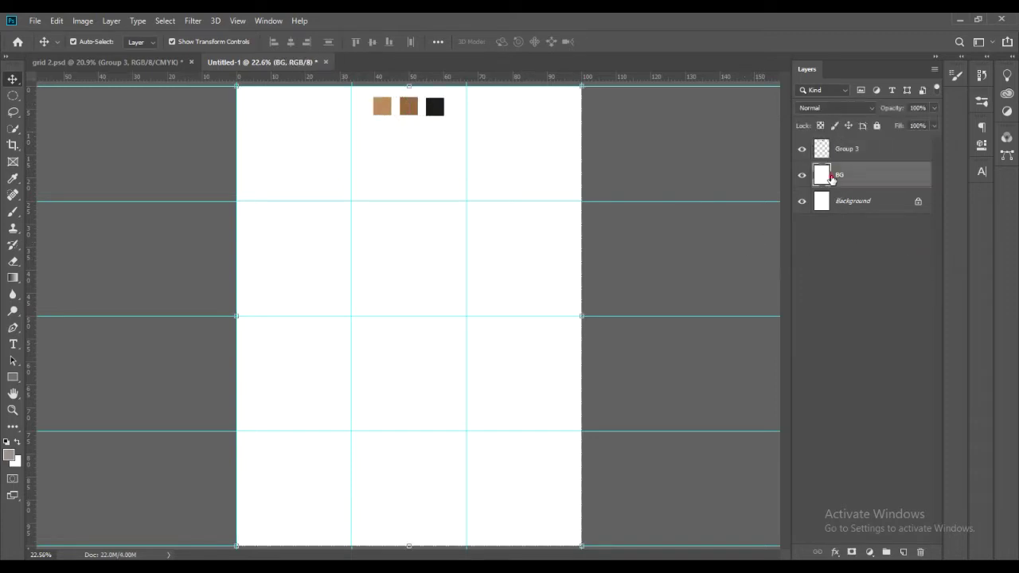
{"action": "key", "text": "shift+F5"}
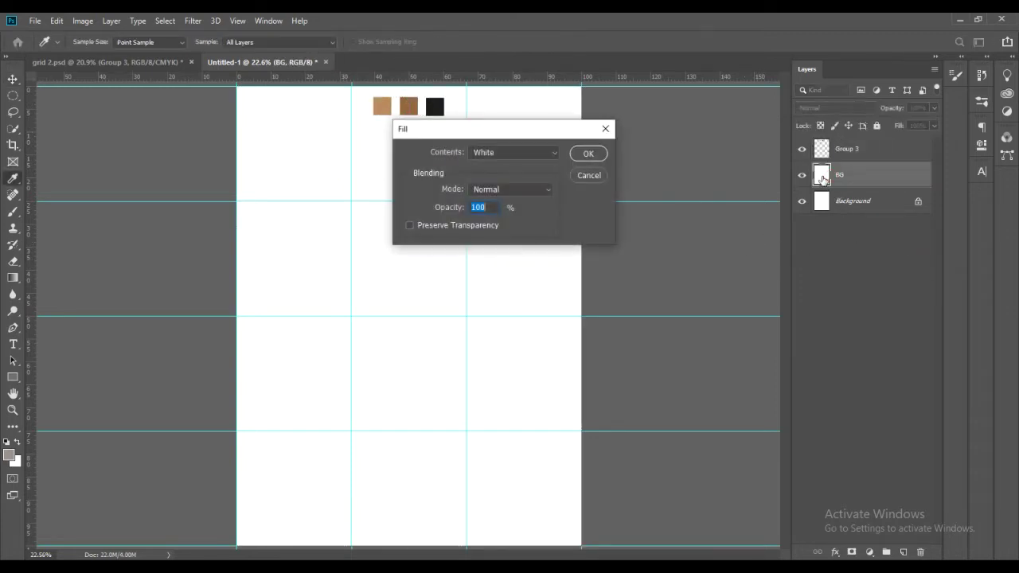
{"action": "left_click_drag", "start_coordinate": [469, 129], "coordinate": [714, 168]}
{"action": "left_click", "coordinate": [756, 191]}
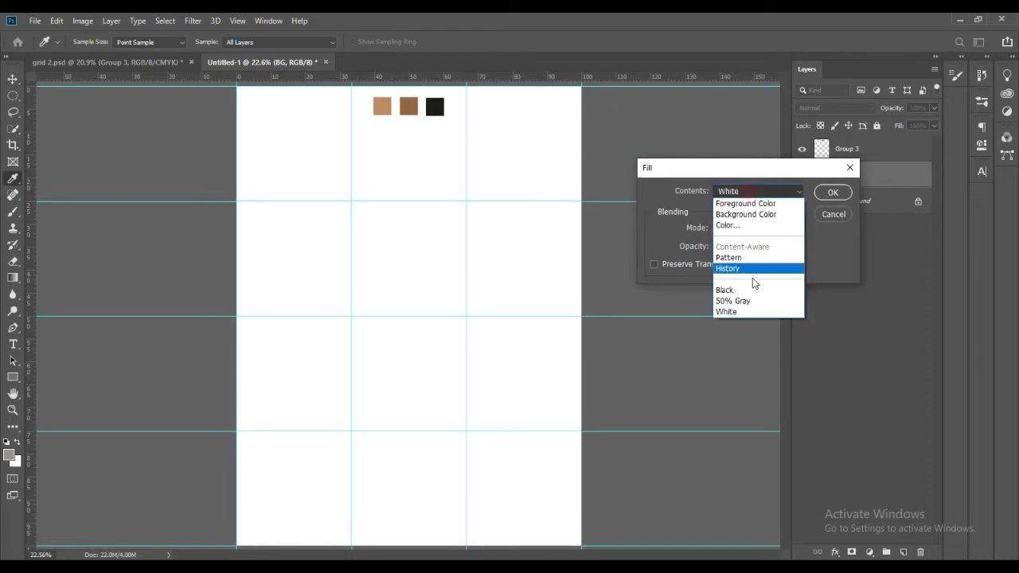
{"action": "left_click", "coordinate": [739, 226]}
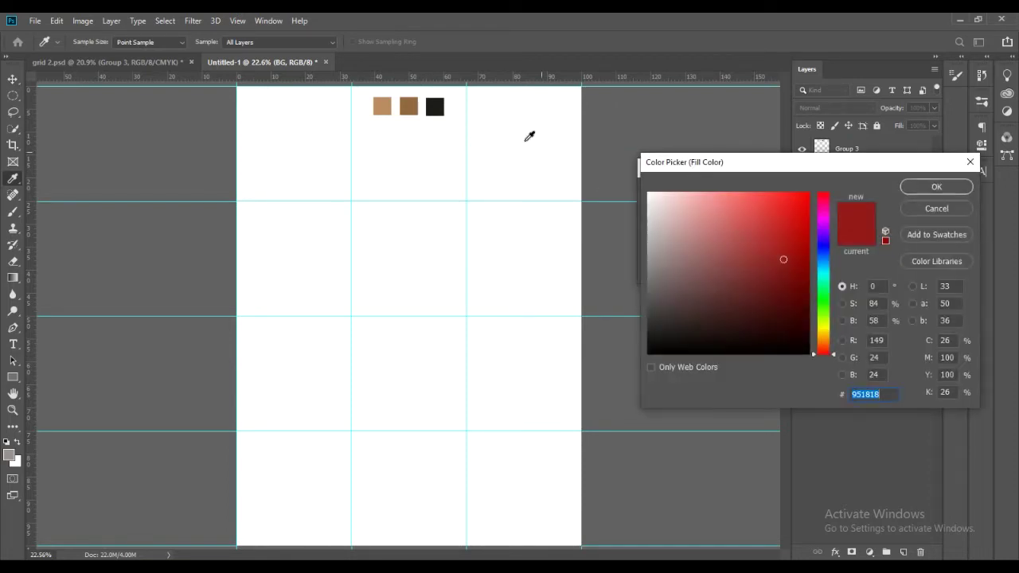
{"action": "left_click", "coordinate": [389, 105]}
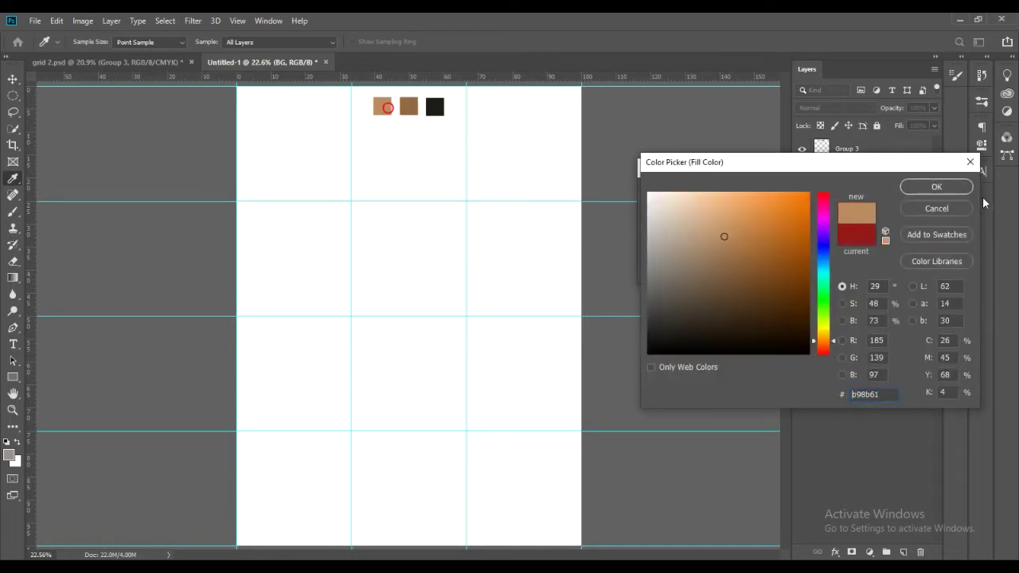
{"action": "left_click", "coordinate": [936, 186]}
{"action": "left_click", "coordinate": [833, 192]}
{"action": "key", "text": "v"}
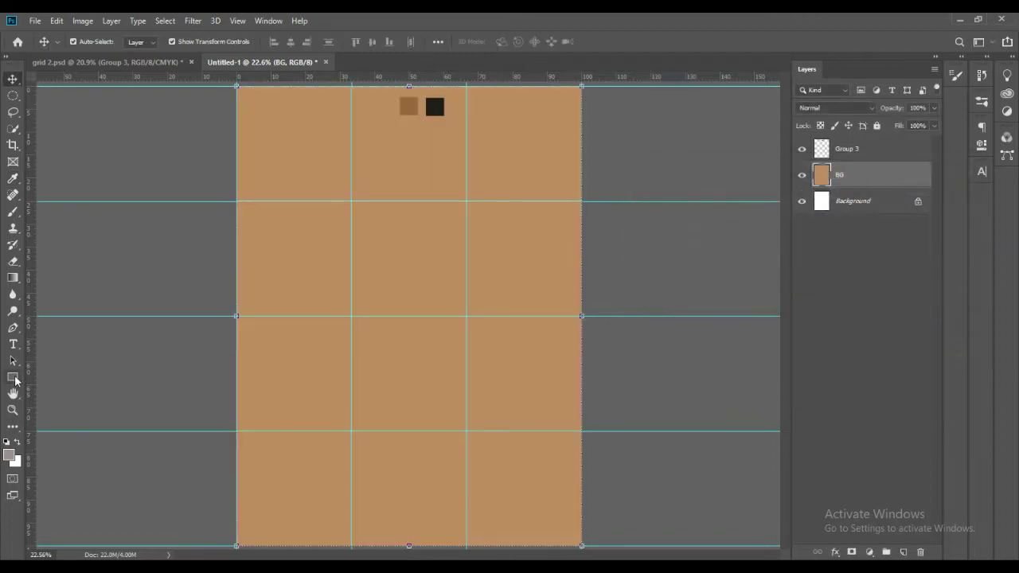
- Draw a four-point diagonal shape with the Pen tool across the lower-right of the poster
{"action": "left_click", "coordinate": [19, 325]}
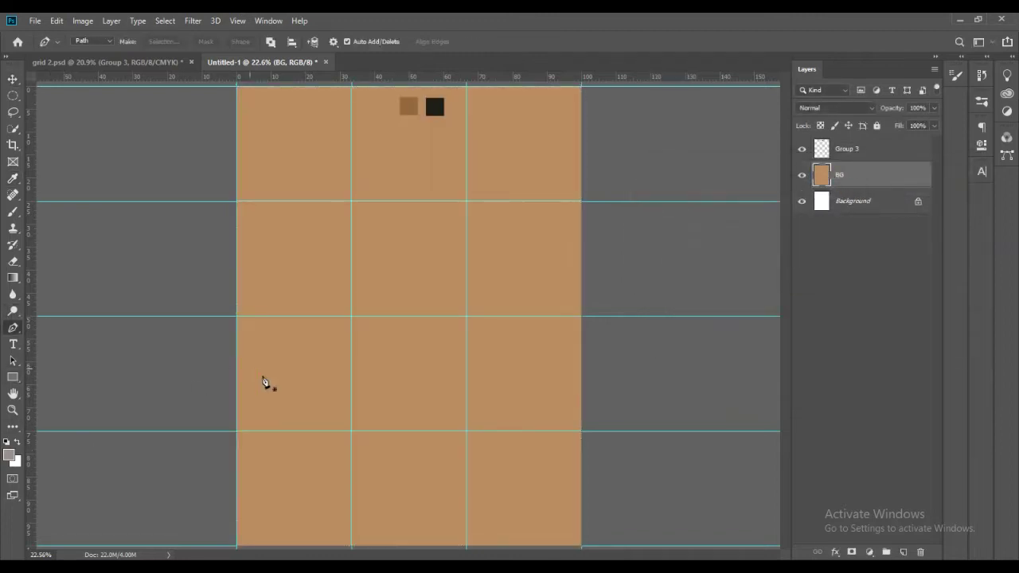
{"action": "left_click", "coordinate": [223, 404]}
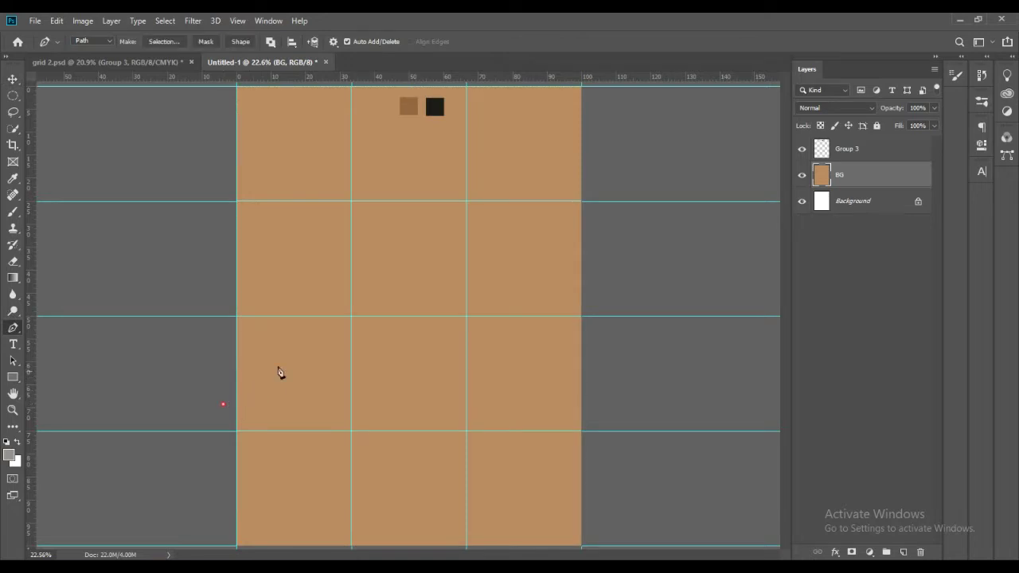
{"action": "left_click", "coordinate": [596, 170]}
{"action": "key", "text": "ctrl+minus"}
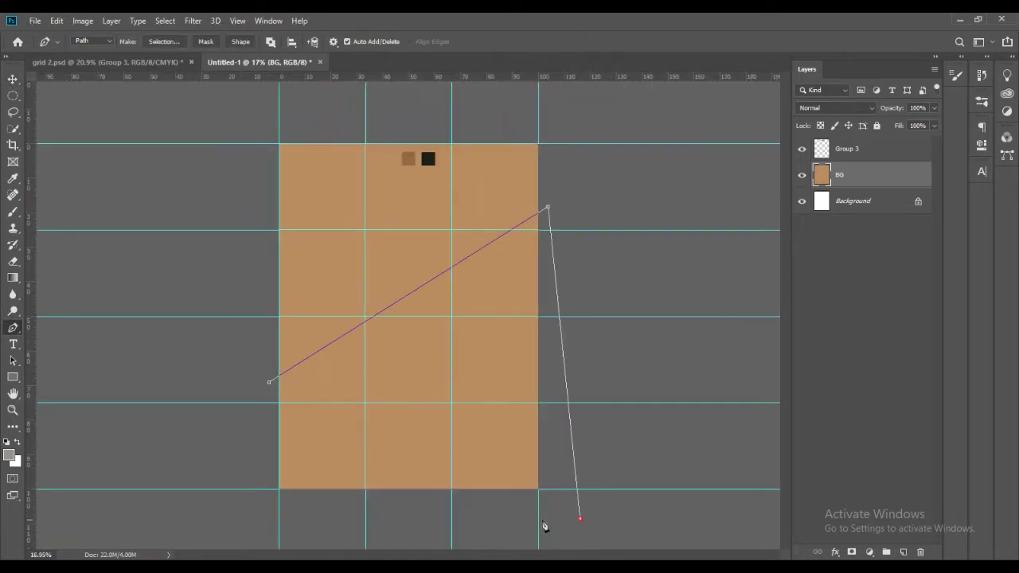
{"action": "left_click", "coordinate": [266, 527]}
{"action": "left_click", "coordinate": [269, 383]}
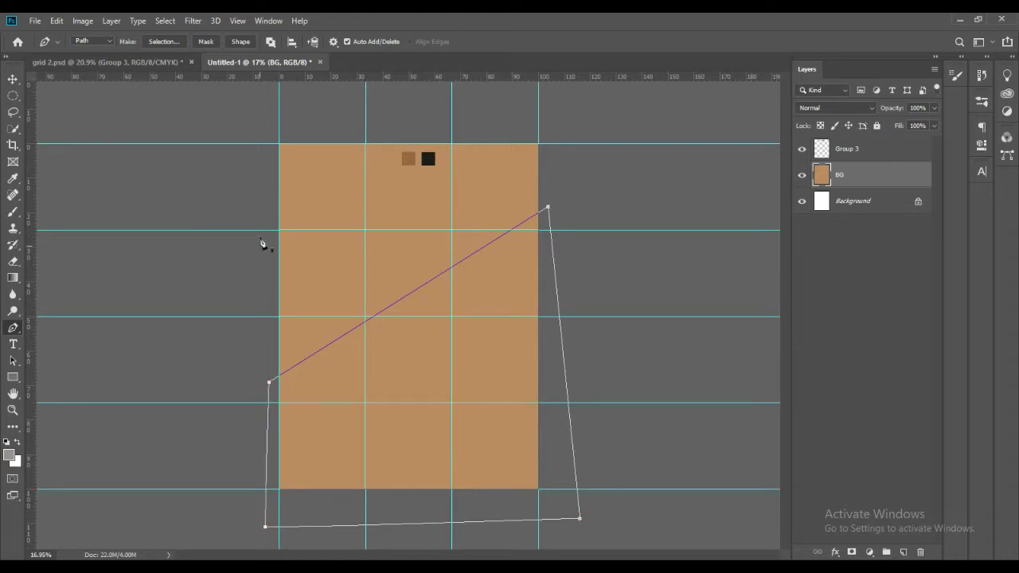
{"action": "left_click", "coordinate": [246, 43]}
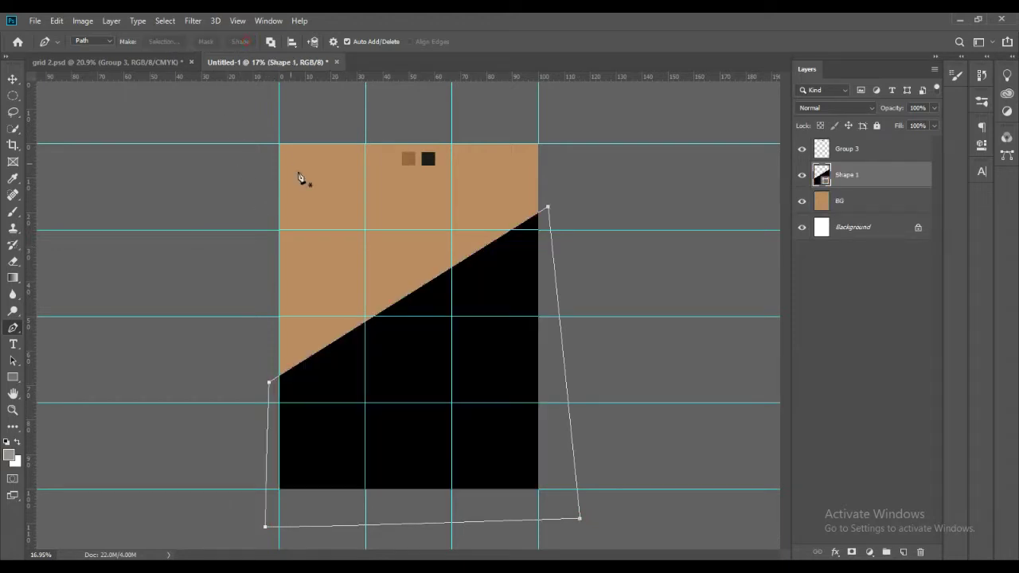
- Colour the shape darker brown #936841 sampled from the swatch, and hide Group 3
{"action": "double_click", "coordinate": [821, 174]}
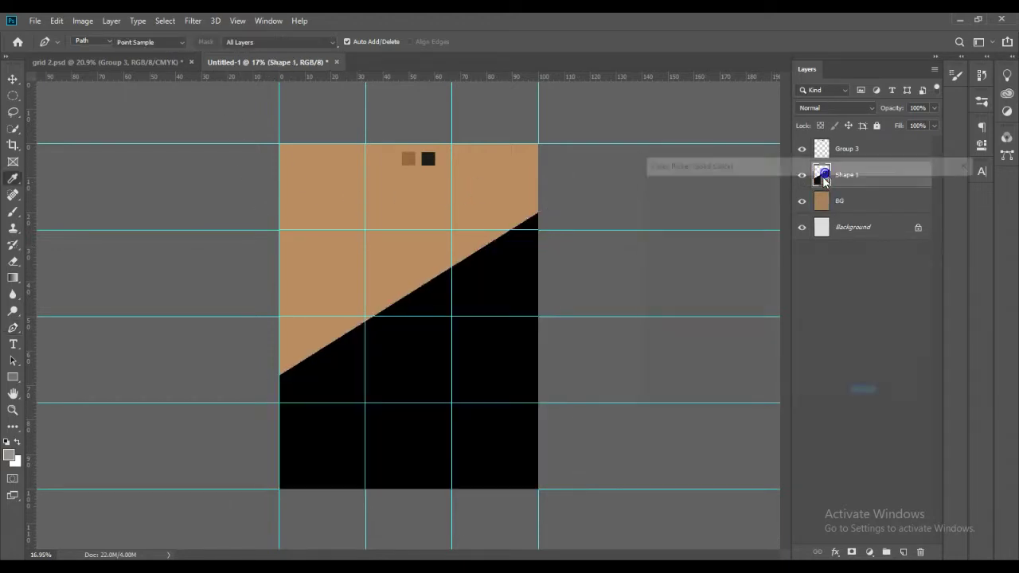
{"action": "left_click", "coordinate": [408, 158]}
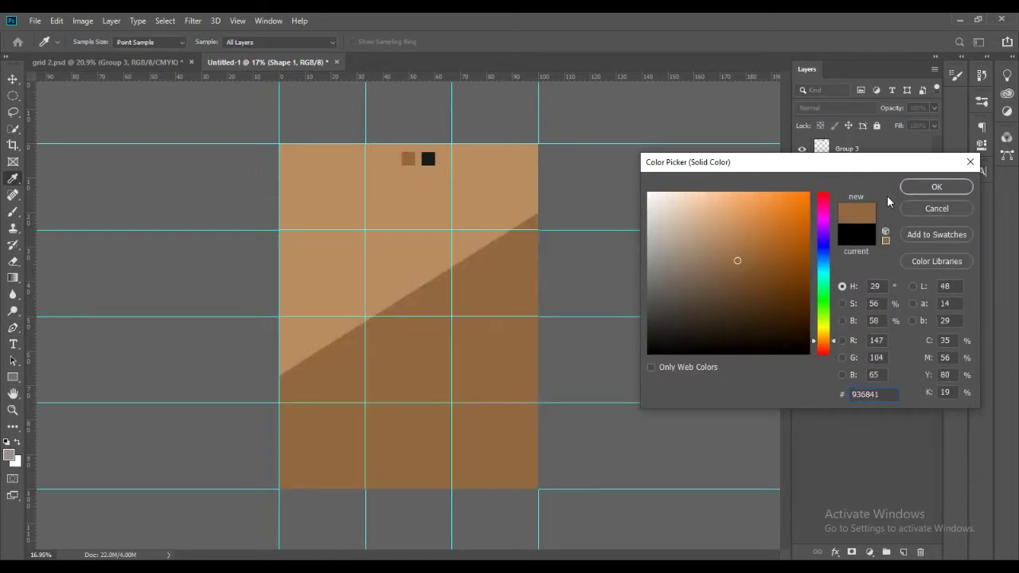
{"action": "left_click", "coordinate": [917, 186]}
{"action": "left_click", "coordinate": [803, 149]}
{"action": "left_click", "coordinate": [856, 327]}
{"action": "key", "text": "ctrl+plus"}
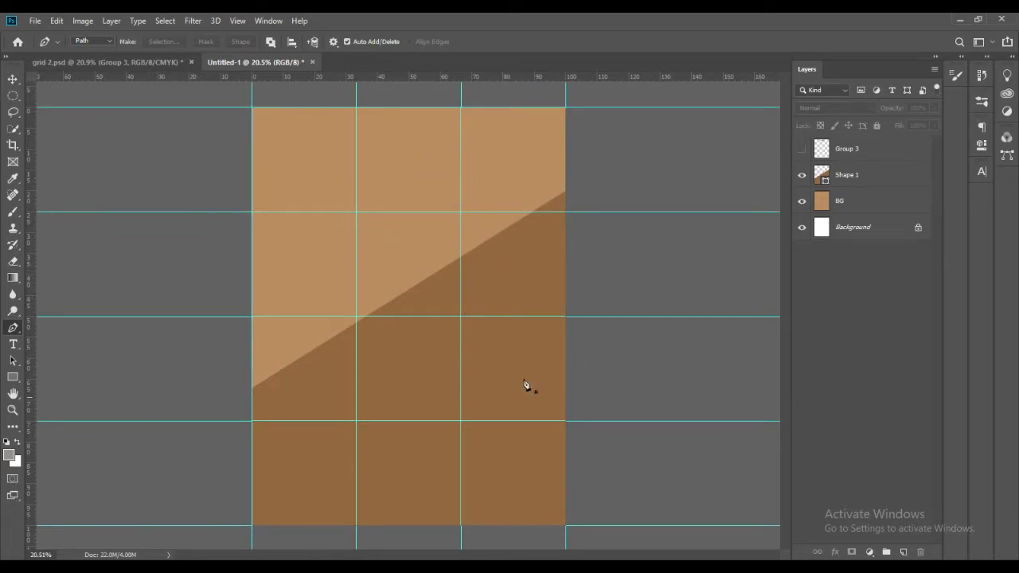
{"action": "left_click", "coordinate": [13, 377]}
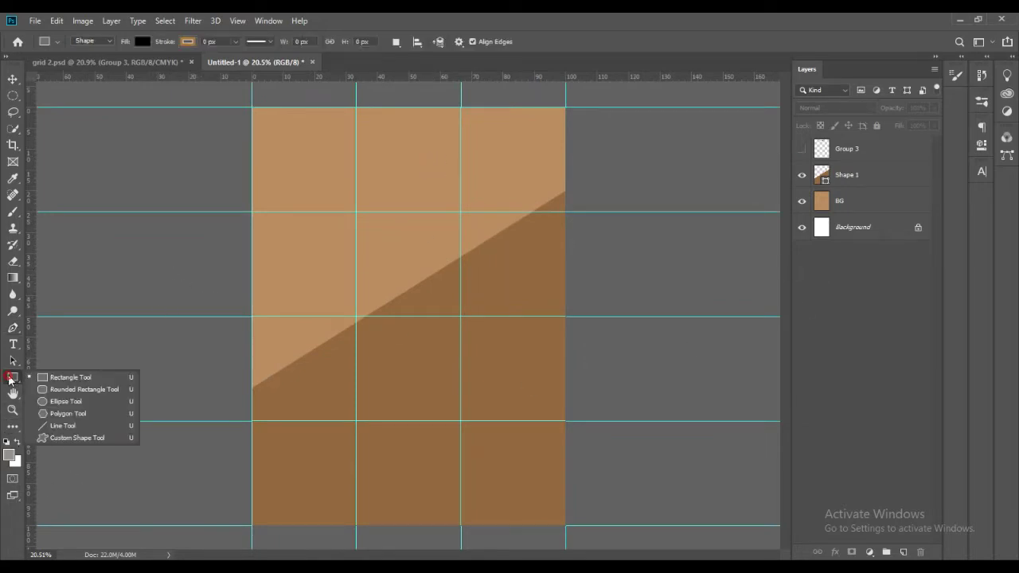
- Draw a black rounded rectangle over the bottom-left two cells and duplicate it into the row above
{"action": "left_click", "coordinate": [64, 379]}
{"action": "left_click_drag", "start_coordinate": [259, 437], "coordinate": [453, 518]}
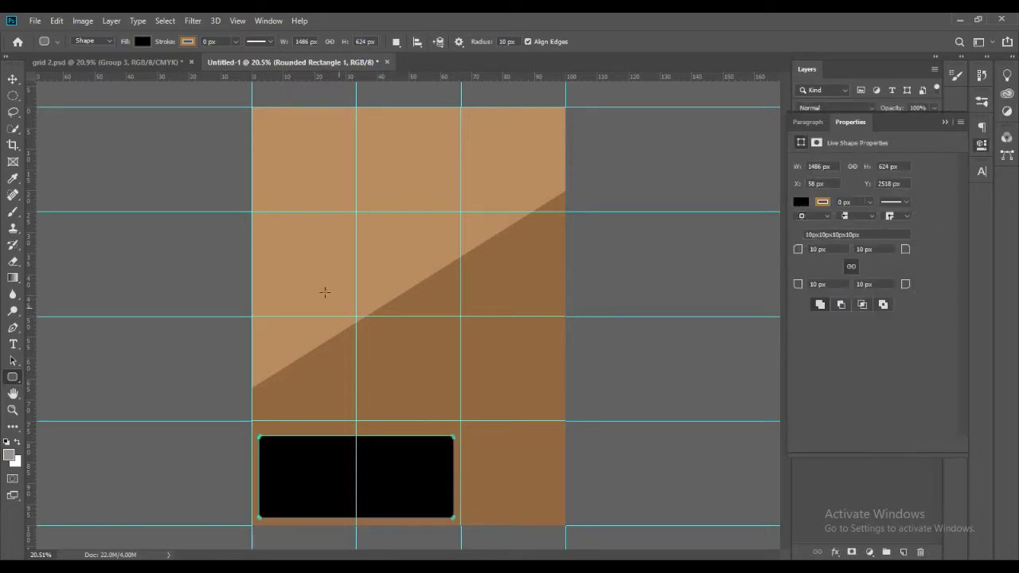
{"action": "left_click", "coordinate": [946, 123]}
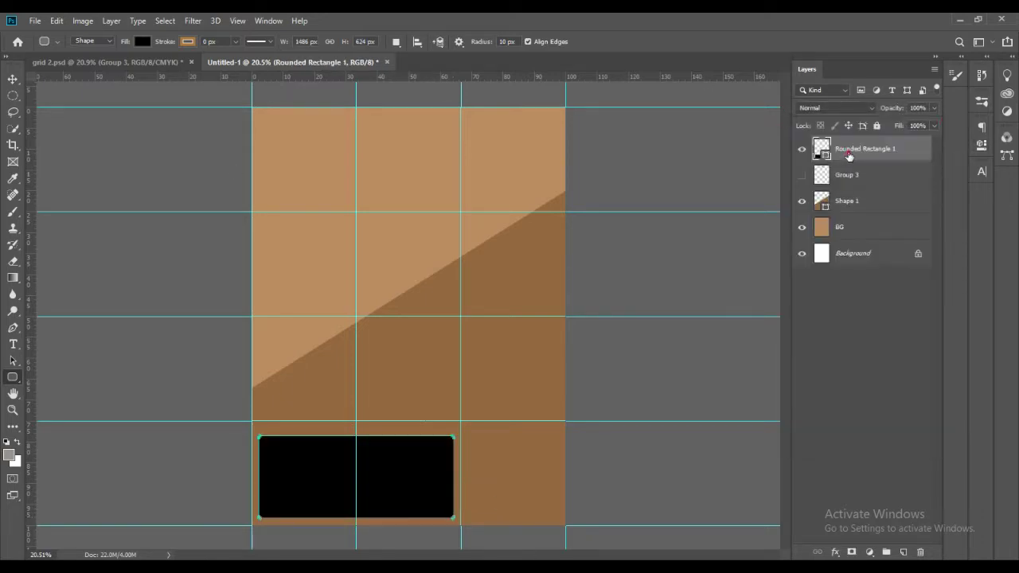
{"action": "key", "text": "ctrl+j"}
{"action": "key", "text": "v"}
{"action": "left_click_drag", "start_coordinate": [421, 478], "coordinate": [417, 378]}
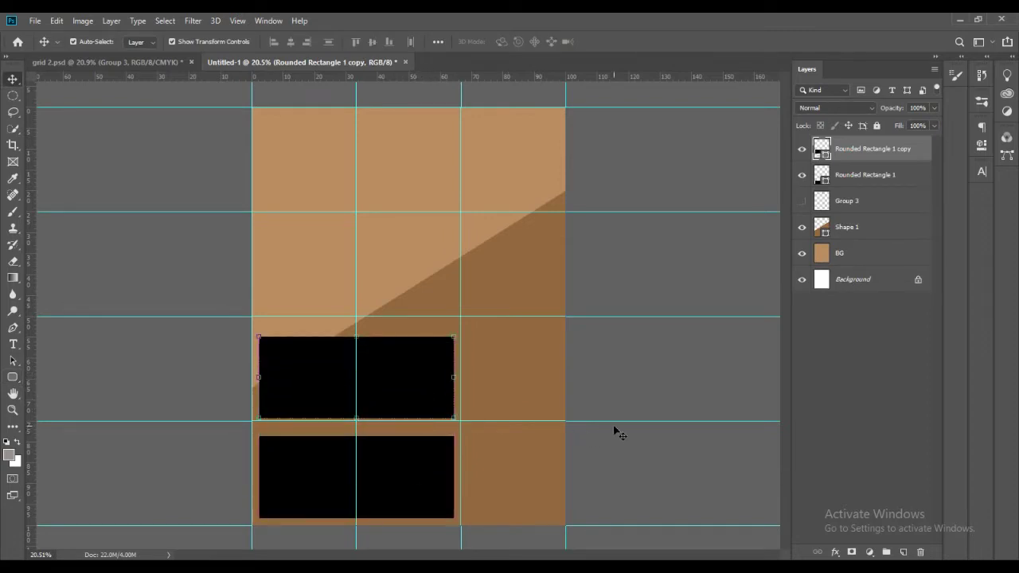
{"action": "left_click", "coordinate": [879, 391]}
- Undo the moved copy and delete the duplicate rectangle layer
{"action": "scroll", "coordinate": [350, 532], "scroll_direction": "up", "scroll_amount": 1}
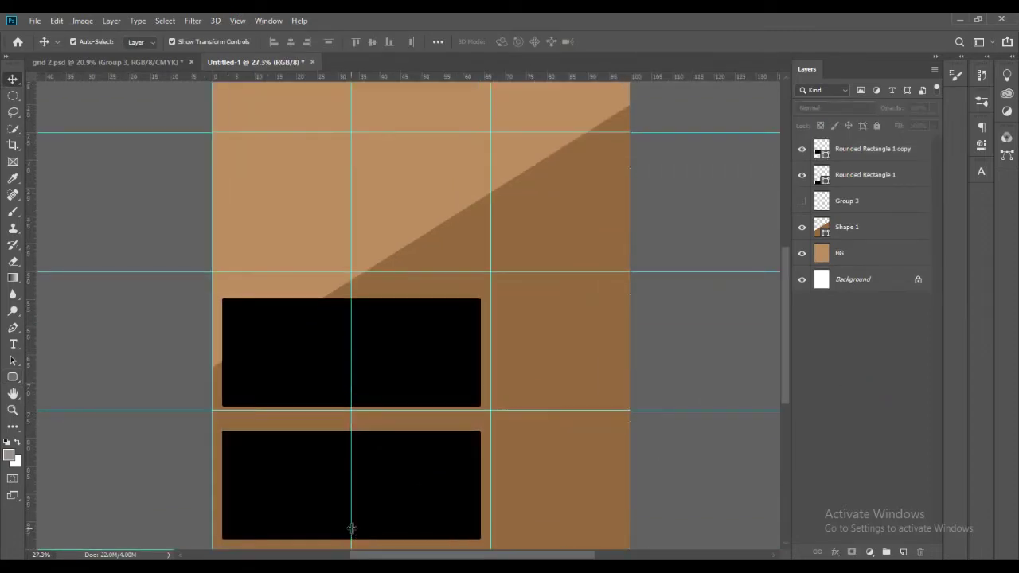
{"action": "key", "text": "ctrl+z"}
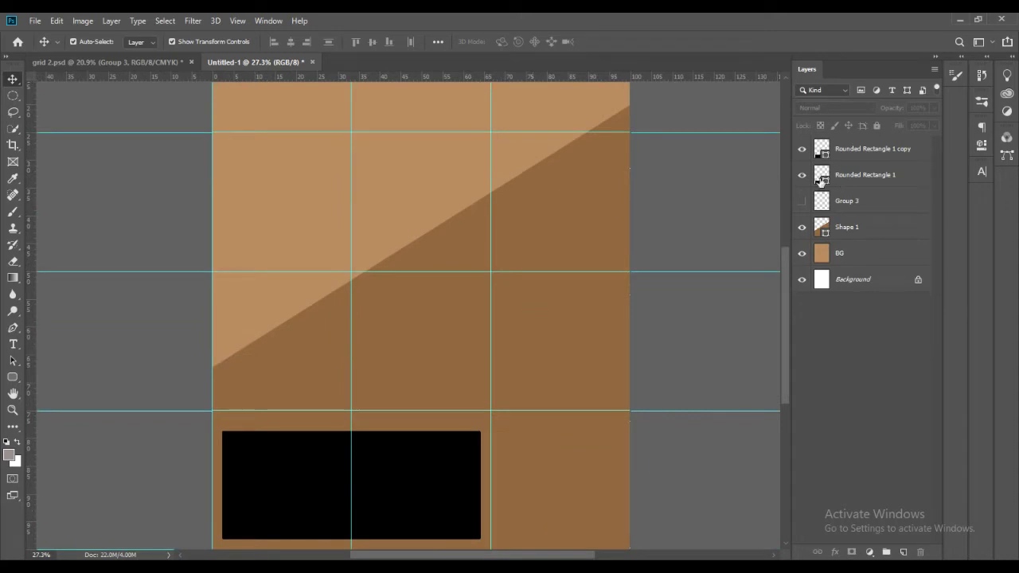
{"action": "left_click", "coordinate": [820, 181]}
{"action": "left_click", "coordinate": [820, 151]}
{"action": "key", "text": "Delete"}
- Set the rectangle's corner radii to 91 px in Properties
{"action": "double_click", "coordinate": [816, 154]}
{"action": "key", "text": "Escape"}
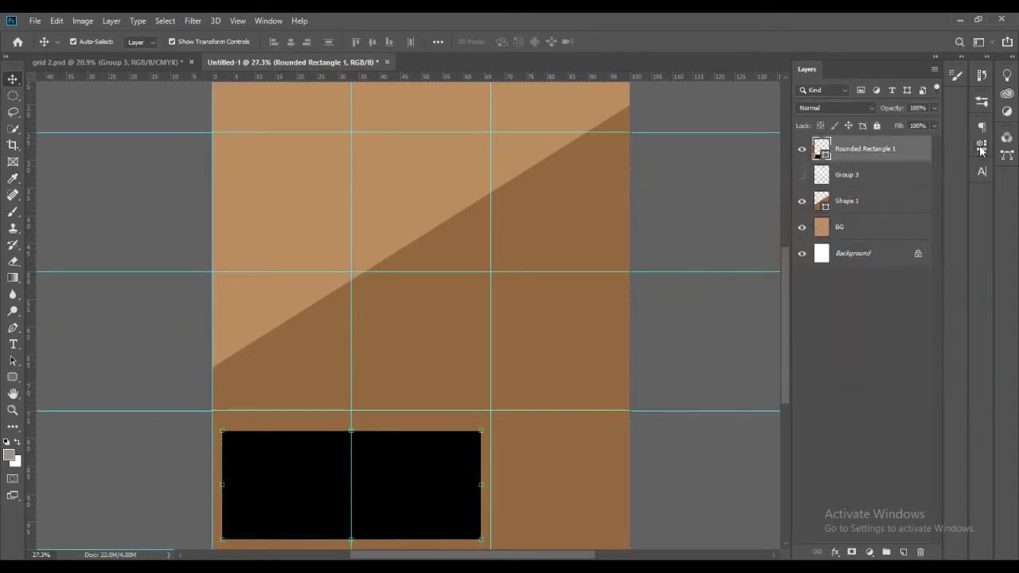
{"action": "left_click", "coordinate": [981, 145]}
{"action": "left_click_drag", "start_coordinate": [798, 249], "coordinate": [848, 242]}
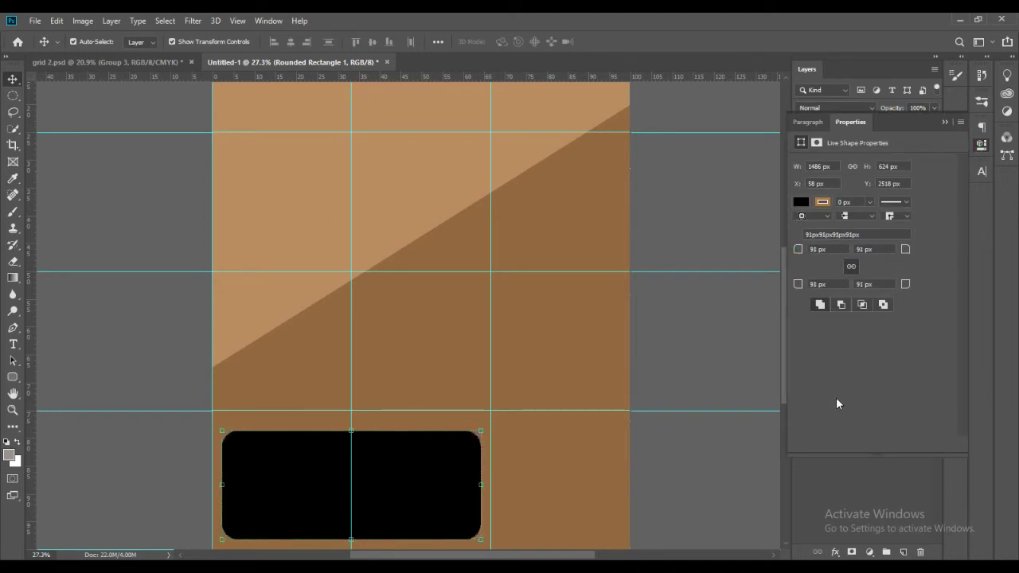
{"action": "left_click", "coordinate": [945, 126]}
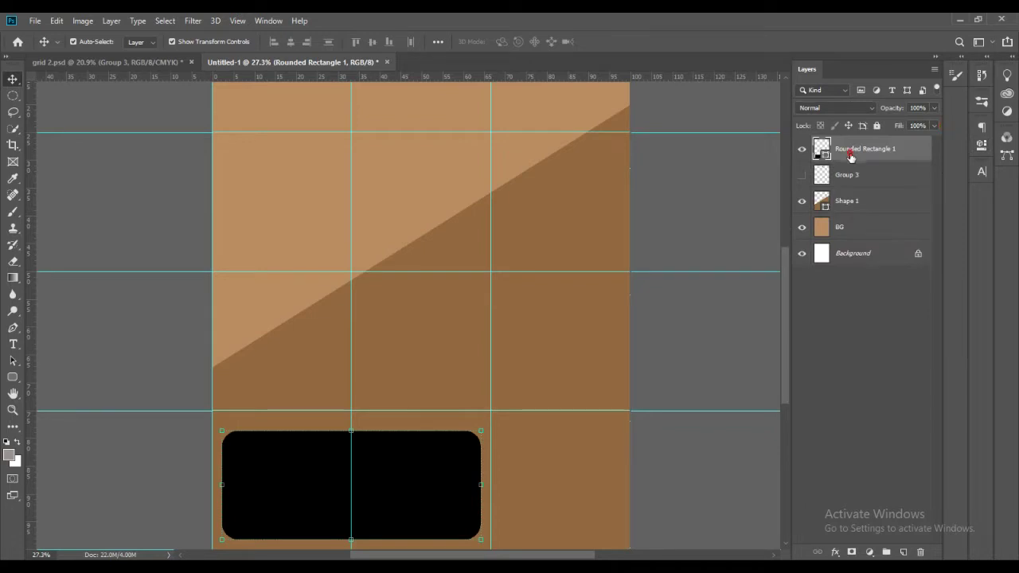
- Duplicate the box into the upper row, then copy it again and rotate it 90° upright
{"action": "key", "text": "ctrl+j"}
{"action": "left_click_drag", "start_coordinate": [415, 486], "coordinate": [424, 346]}
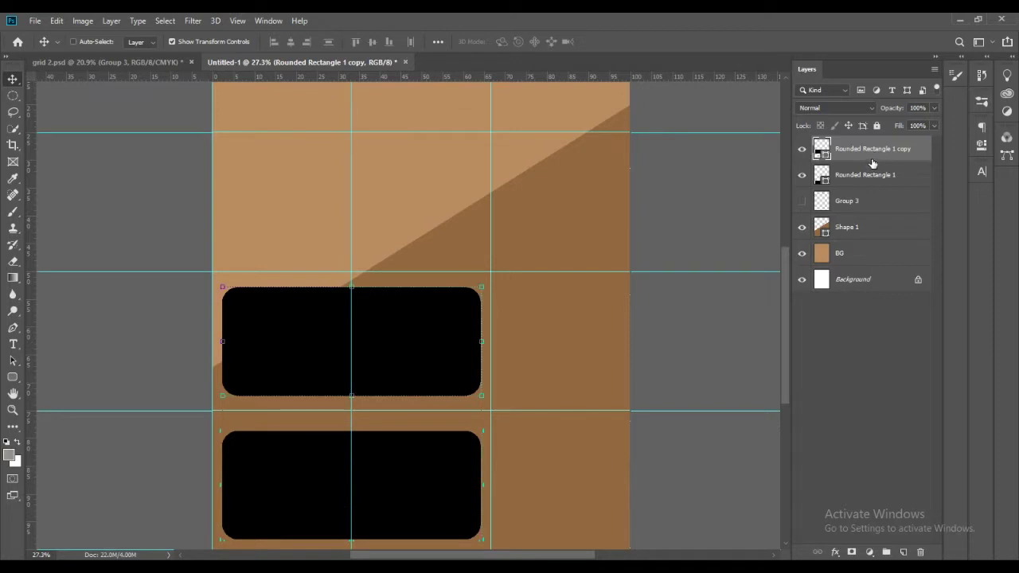
{"action": "key", "text": "ctrl+j"}
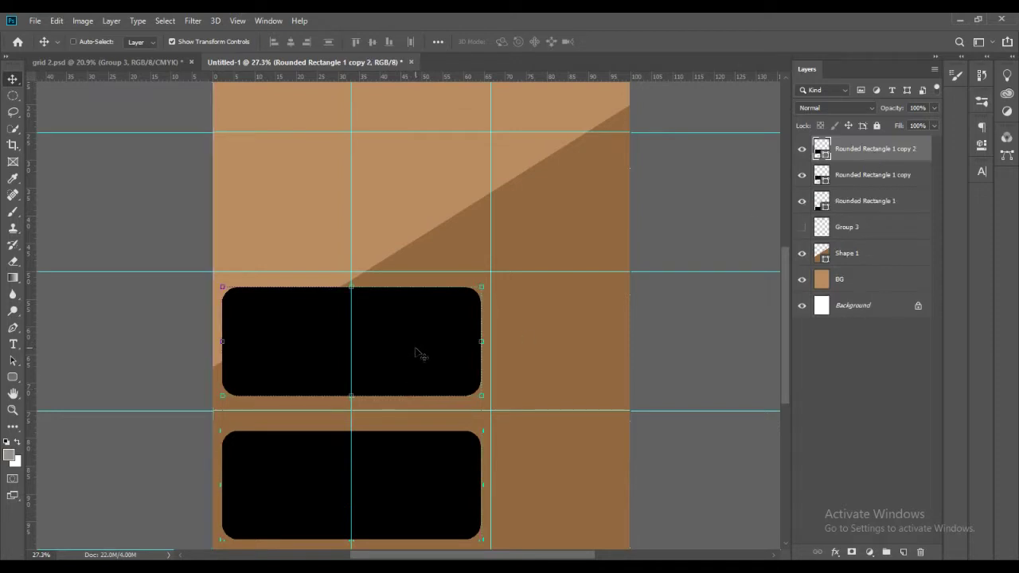
{"action": "key", "text": "ctrl+t"}
{"action": "mouse_move", "coordinate": [505, 272]}
{"action": "left_mouse_down"}
{"action": "mouse_move", "coordinate": [380, 487]}
{"action": "mouse_move", "coordinate": [402, 480]}
{"action": "left_mouse_up"}
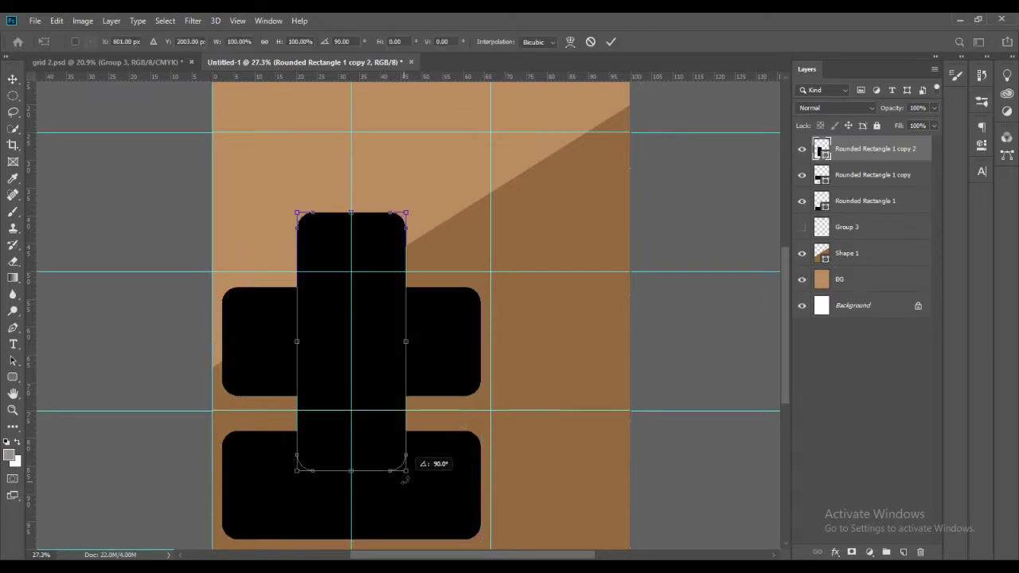
- Move the rotated copy into the right column and widen it to fill it
{"action": "mouse_move", "coordinate": [371, 353]}
{"action": "left_mouse_down"}
{"action": "mouse_move", "coordinate": [594, 422]}
{"action": "mouse_move", "coordinate": [584, 422]}
{"action": "mouse_move", "coordinate": [624, 413]}
{"action": "left_mouse_up"}
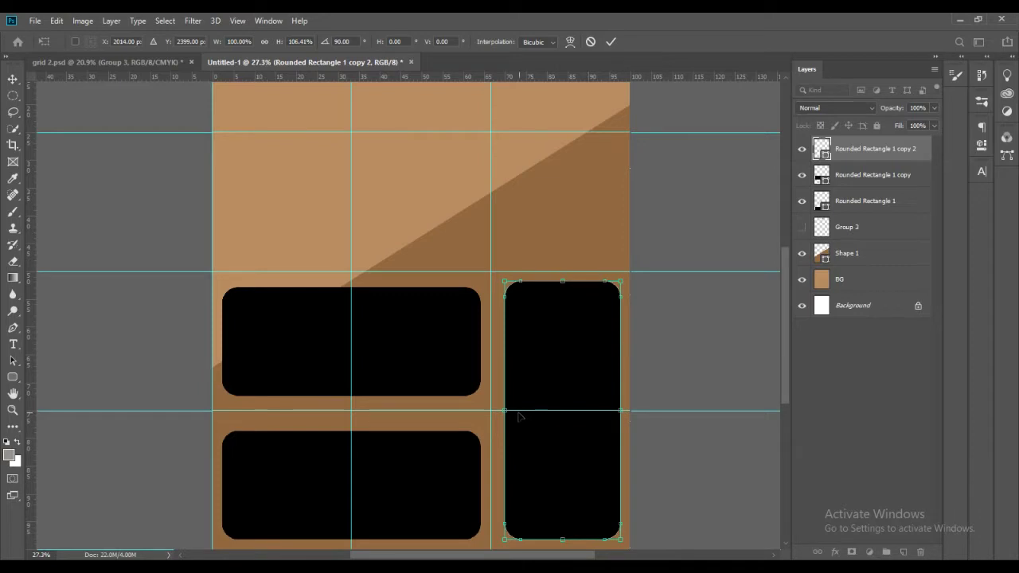
{"action": "left_click_drag", "start_coordinate": [506, 412], "coordinate": [501, 412]}
{"action": "left_click", "coordinate": [831, 337]}
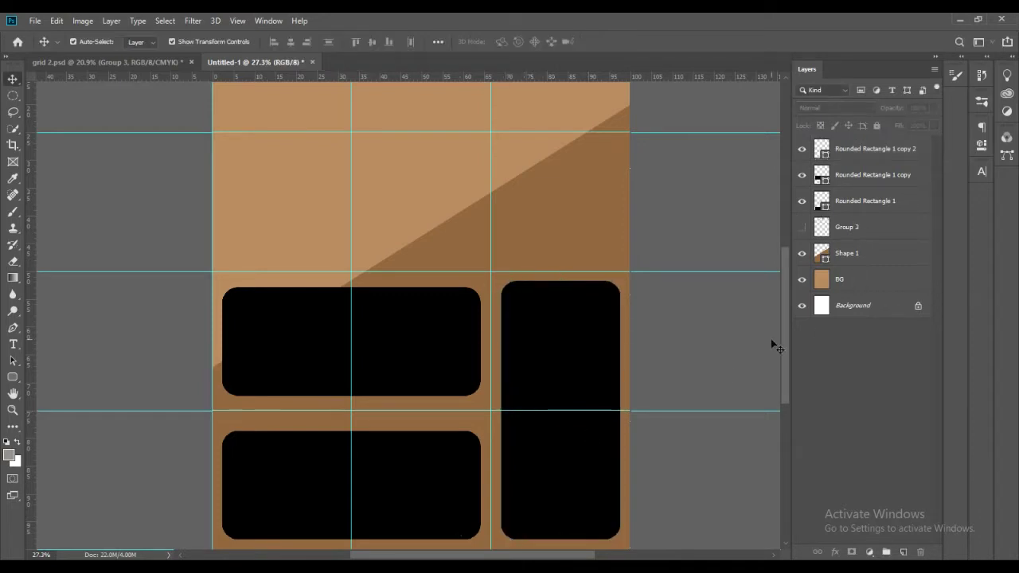
- Stretch the bottom-left box slightly taller upward
{"action": "left_click", "coordinate": [858, 184]}
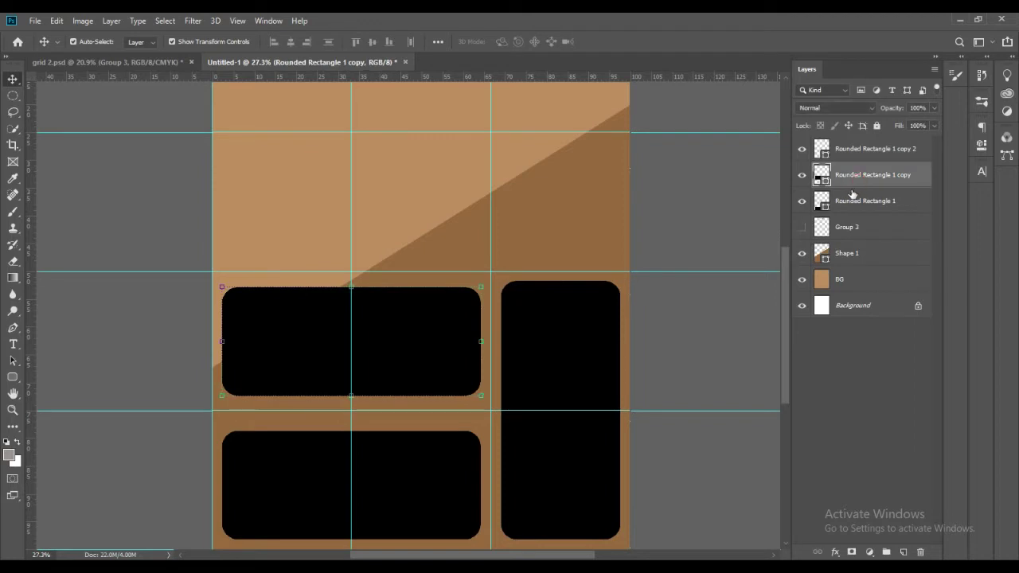
{"action": "left_click", "coordinate": [858, 204]}
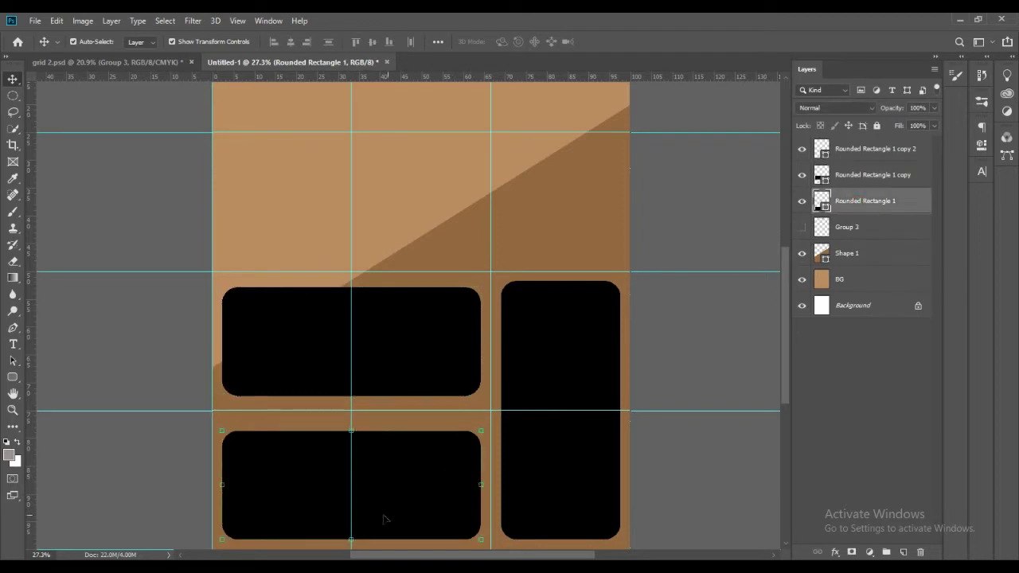
{"action": "left_click_drag", "start_coordinate": [372, 496], "coordinate": [371, 494]}
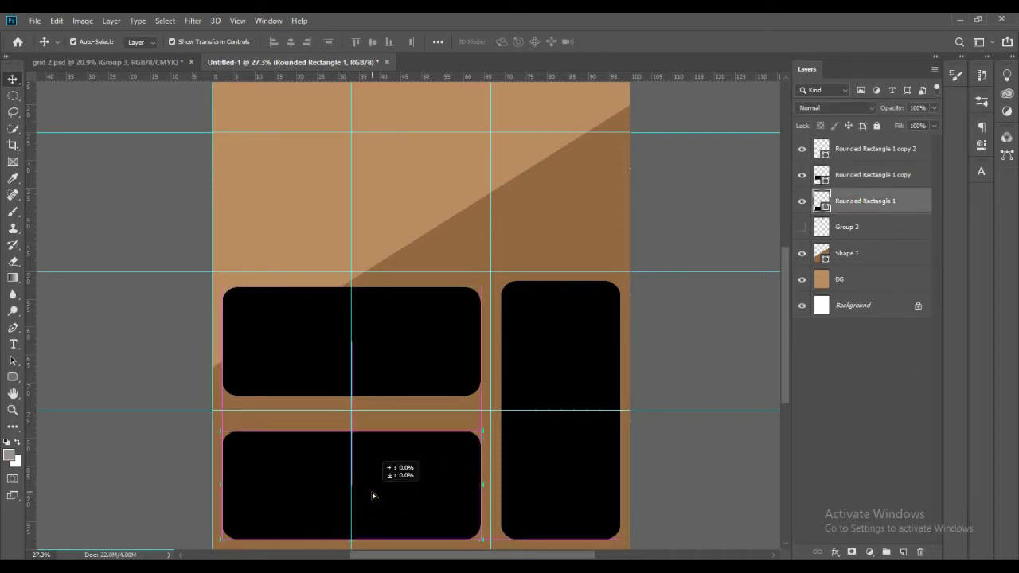
{"action": "left_click_drag", "start_coordinate": [351, 430], "coordinate": [351, 420]}
{"action": "key", "text": "Return"}
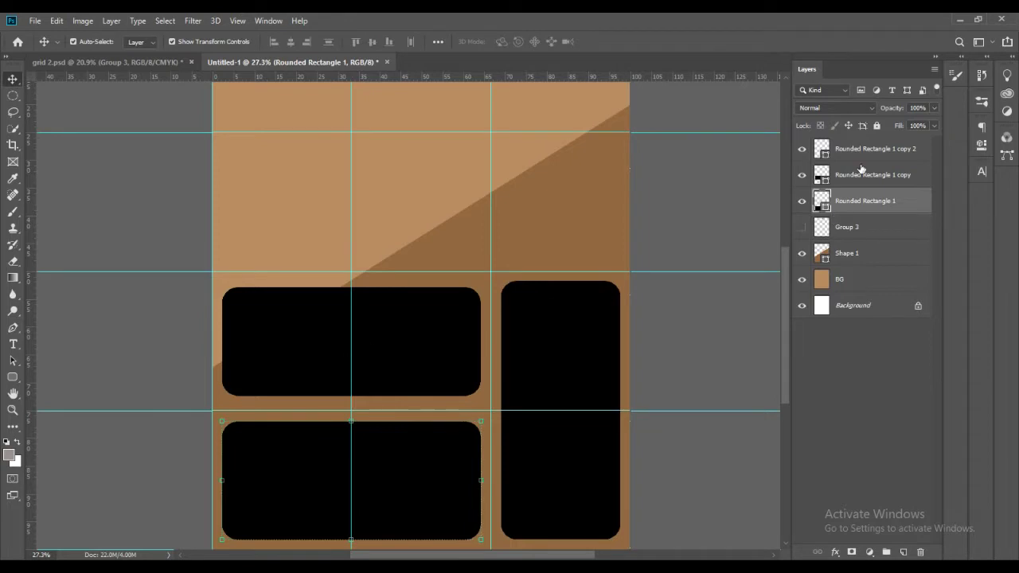
- Nudge the upper-left box up and stretch it slightly taller downward
{"action": "left_click", "coordinate": [860, 159]}
{"action": "left_click", "coordinate": [903, 173]}
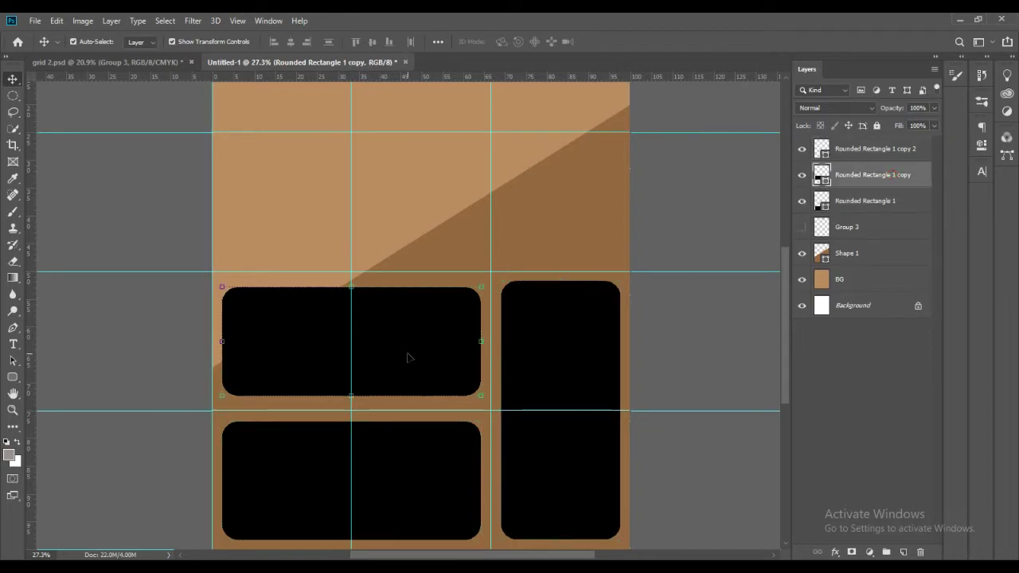
{"action": "left_click_drag", "start_coordinate": [406, 357], "coordinate": [410, 351]}
{"action": "left_click_drag", "start_coordinate": [351, 395], "coordinate": [352, 401]}
{"action": "left_click", "coordinate": [612, 41]}
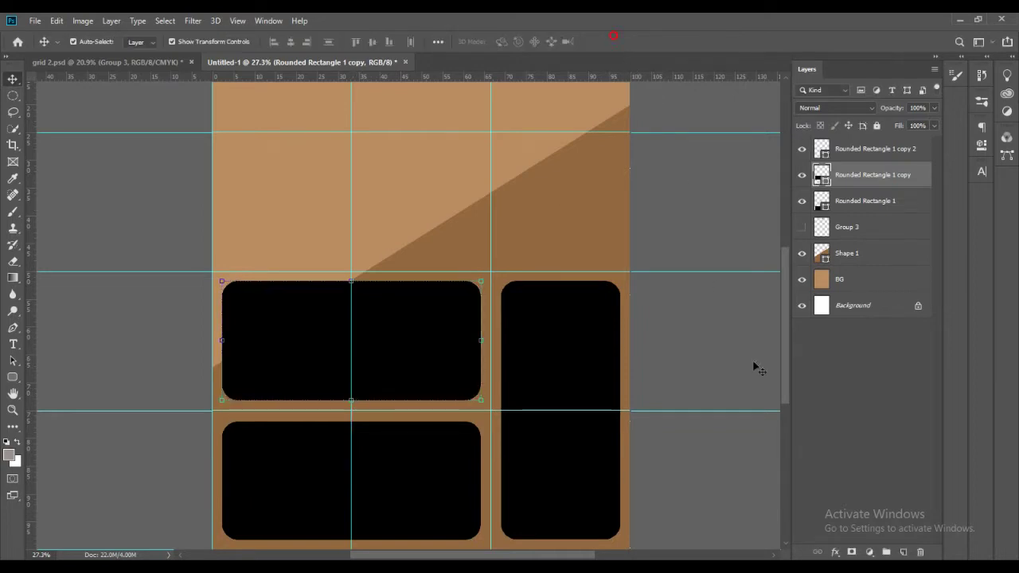
{"action": "left_click", "coordinate": [878, 432]}
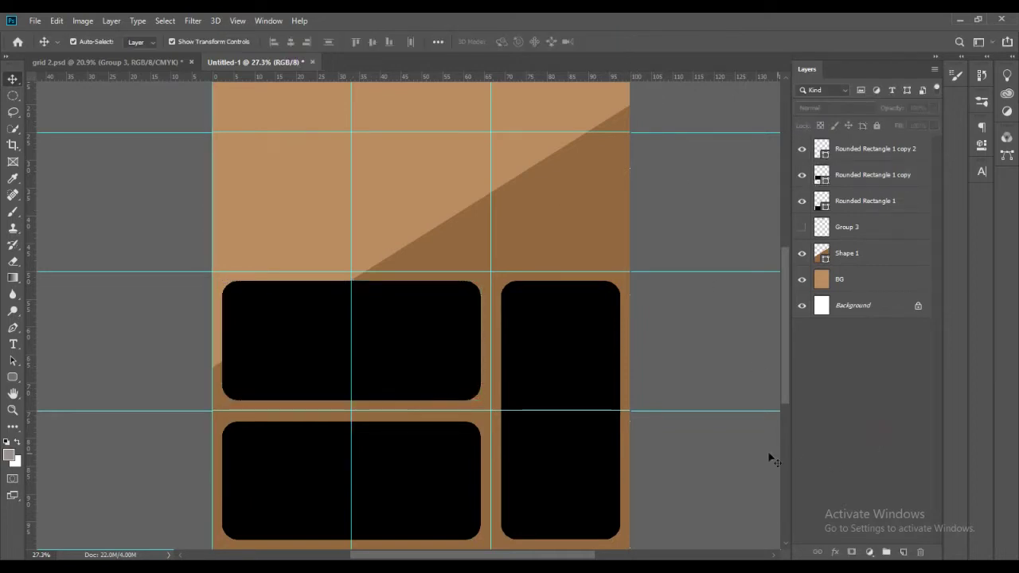
- Select three jewellery photos in File Explorer's Grid 3 folder and drag them into Photoshop
{"action": "left_click", "coordinate": [440, 535]}
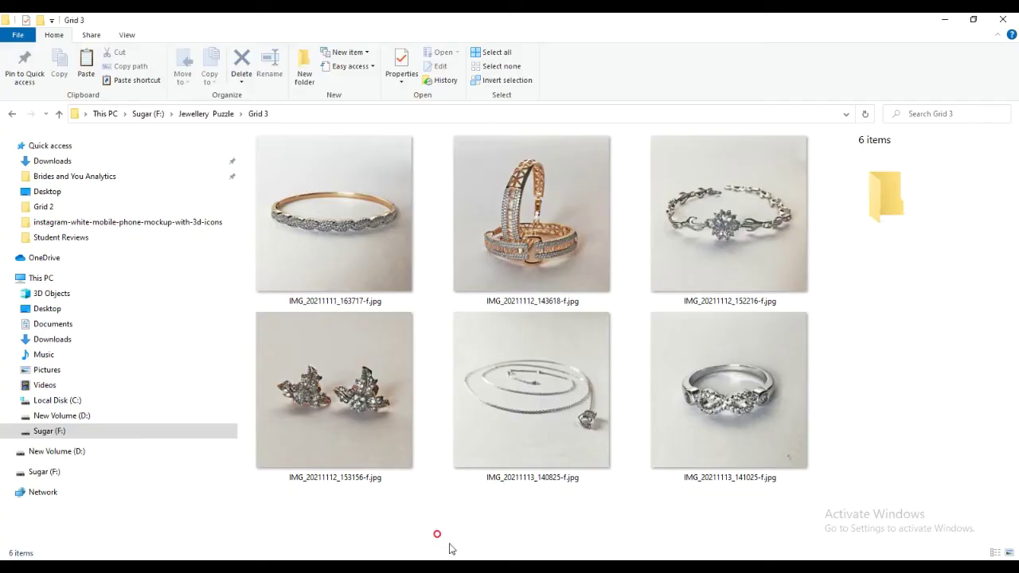
{"action": "left_click", "coordinate": [564, 223]}
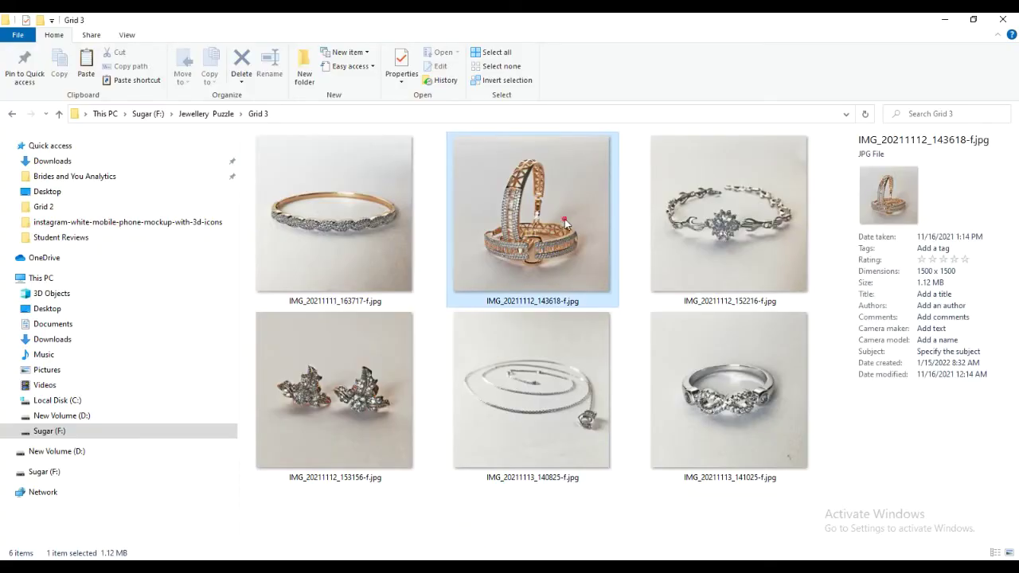
{"action": "left_click", "coordinate": [706, 406], "text": "ctrl"}
{"action": "left_click", "coordinate": [361, 243], "text": "ctrl"}
{"action": "mouse_move", "coordinate": [544, 241]}
{"action": "left_mouse_down"}
{"action": "mouse_move", "coordinate": [449, 513]}
{"action": "mouse_move", "coordinate": [534, 371]}
{"action": "left_mouse_up"}
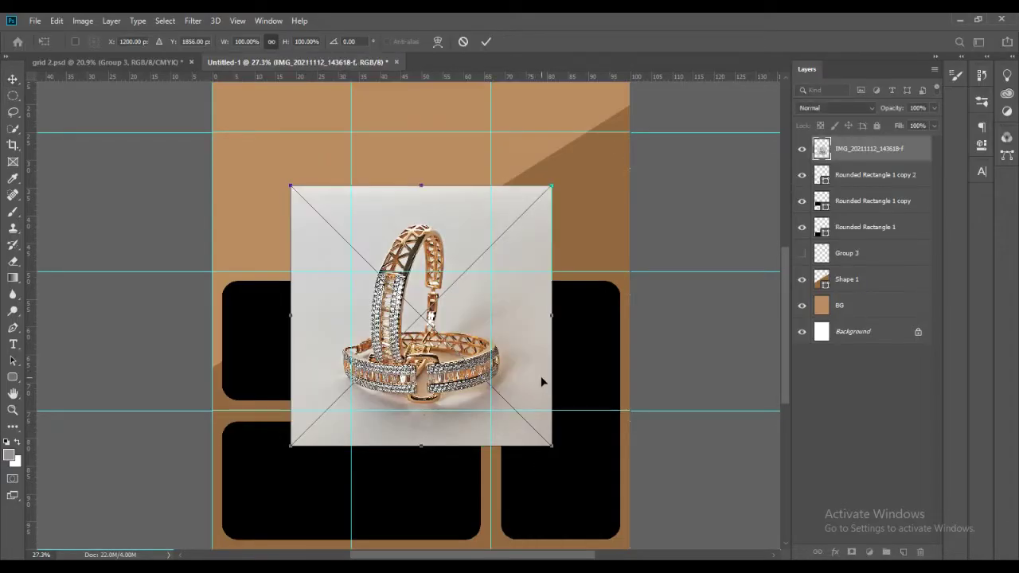
- Commit the three placed photos and scale them together to 50.22% into the top-left cell
{"action": "left_click", "coordinate": [486, 41]}
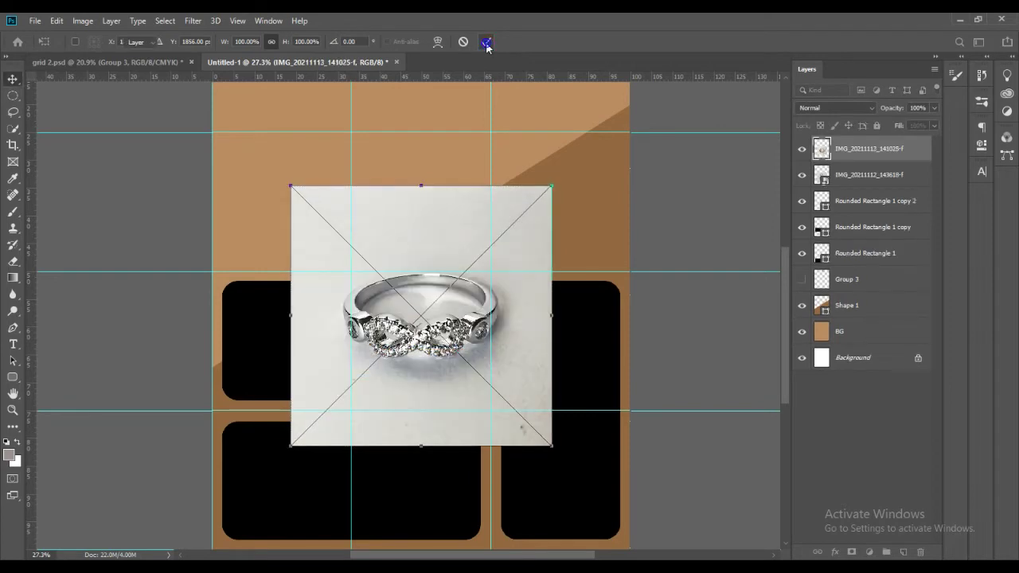
{"action": "left_click", "coordinate": [485, 42]}
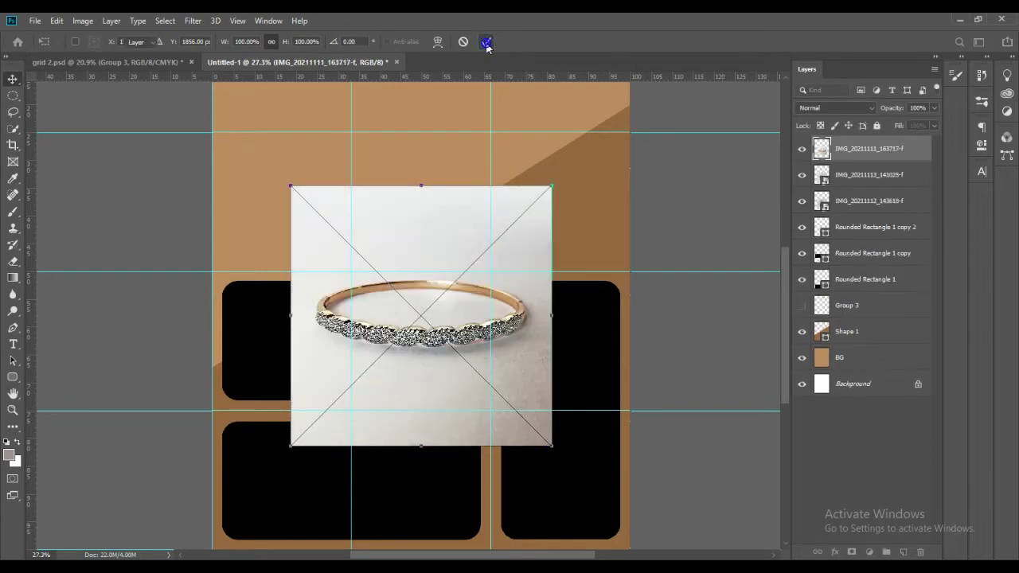
{"action": "left_click", "coordinate": [883, 205], "text": "shift"}
{"action": "key", "text": "ctrl+t"}
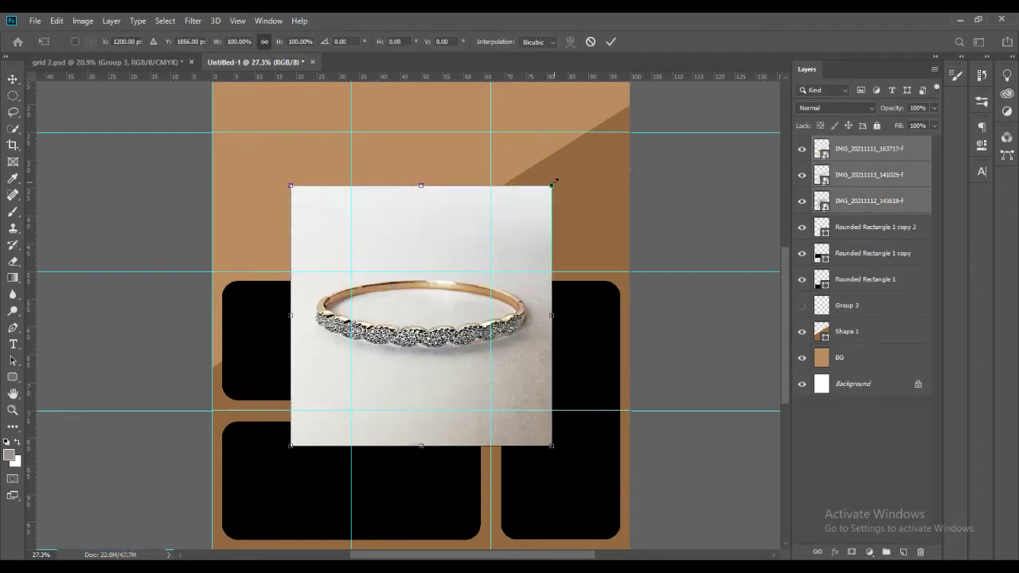
{"action": "left_click_drag", "start_coordinate": [555, 182], "coordinate": [414, 302]}
{"action": "left_click_drag", "start_coordinate": [410, 339], "coordinate": [325, 301]}
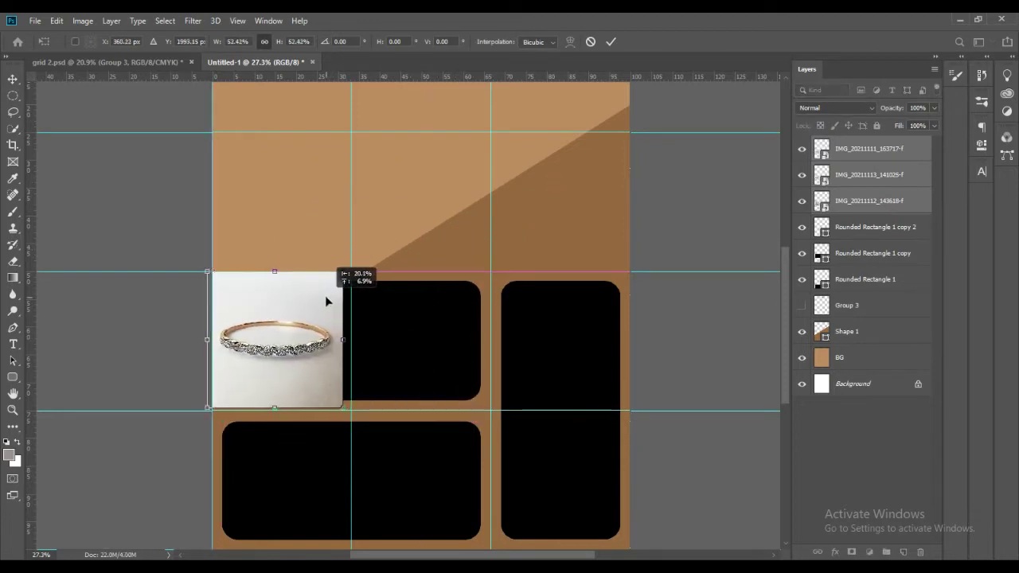
{"action": "left_click_drag", "start_coordinate": [343, 272], "coordinate": [316, 307]}
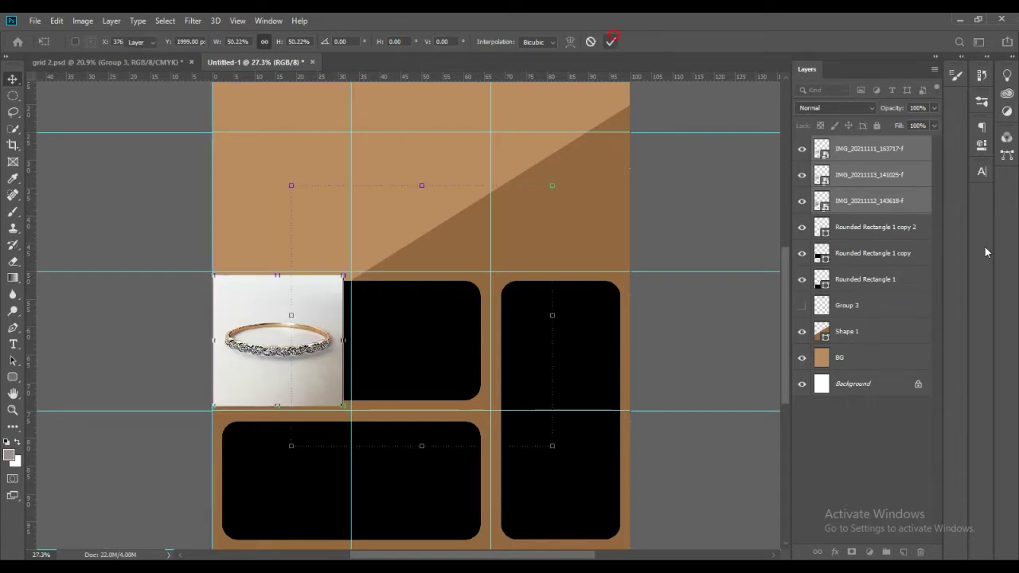
{"action": "left_click", "coordinate": [611, 41]}
- Hide the other two photos and move IMG_20211112_143618-f onto the bottom-left box
{"action": "left_click", "coordinate": [865, 203]}
{"action": "left_click", "coordinate": [802, 174]}
{"action": "left_click", "coordinate": [802, 148]}
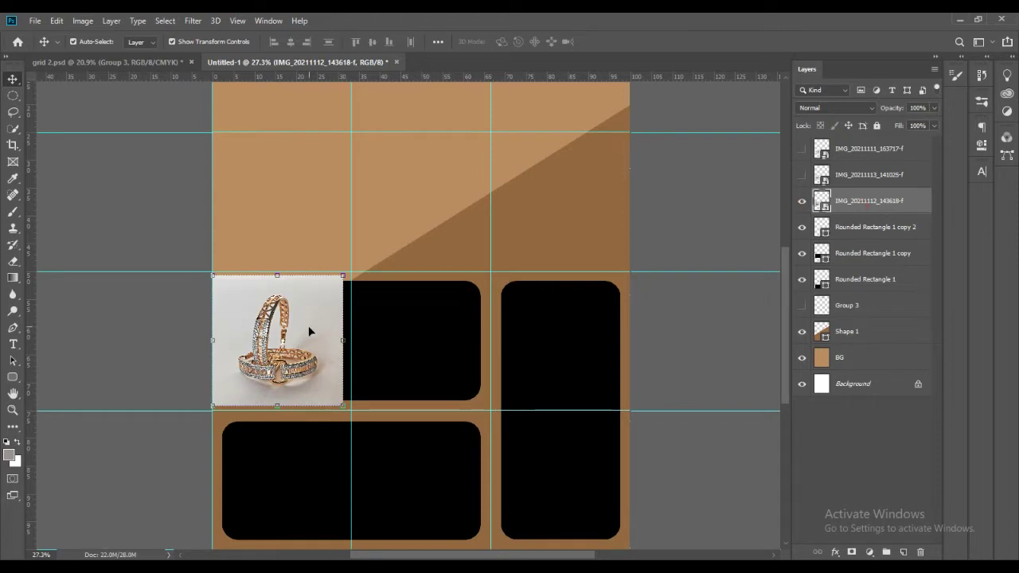
{"action": "left_click_drag", "start_coordinate": [308, 324], "coordinate": [335, 523]}
- Nudge the bangle-pair photo down, clip it into the bottom-left rounded box, and shift it slightly left
{"action": "scroll", "coordinate": [335, 523], "scroll_direction": "up", "scroll_amount": 2}
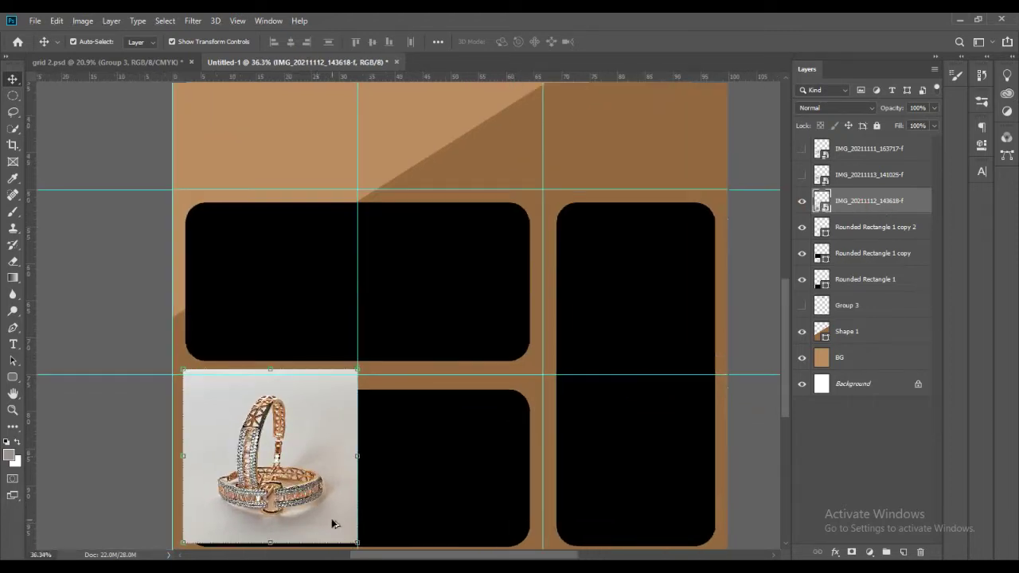
{"action": "scroll", "coordinate": [790, 360], "scroll_direction": "down", "scroll_amount": 3}
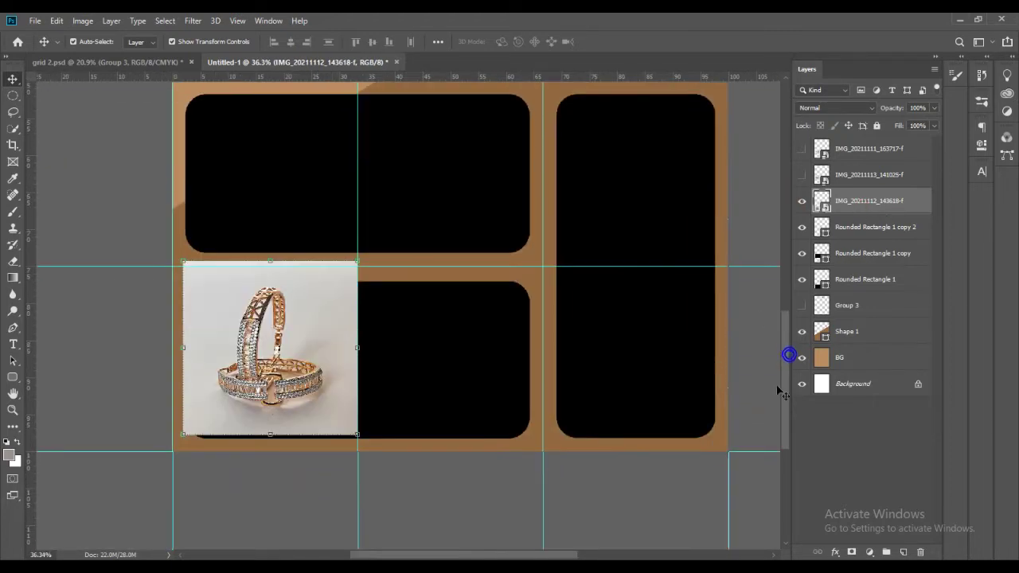
{"action": "left_click_drag", "start_coordinate": [294, 363], "coordinate": [294, 374]}
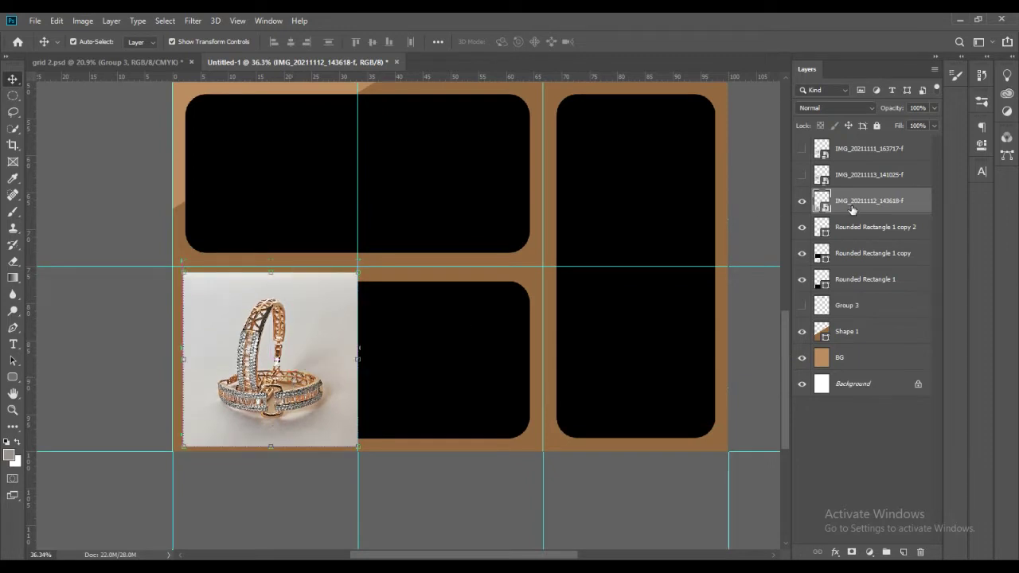
{"action": "left_click_drag", "start_coordinate": [851, 209], "coordinate": [859, 276]}
{"action": "left_click", "coordinate": [860, 265], "text": "alt"}
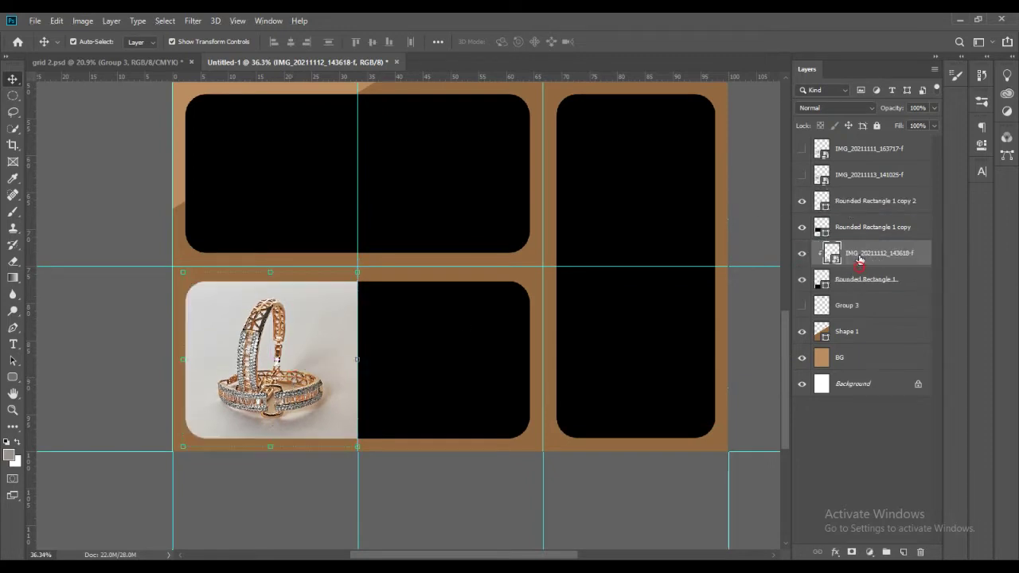
{"action": "left_click_drag", "start_coordinate": [297, 362], "coordinate": [285, 363]}
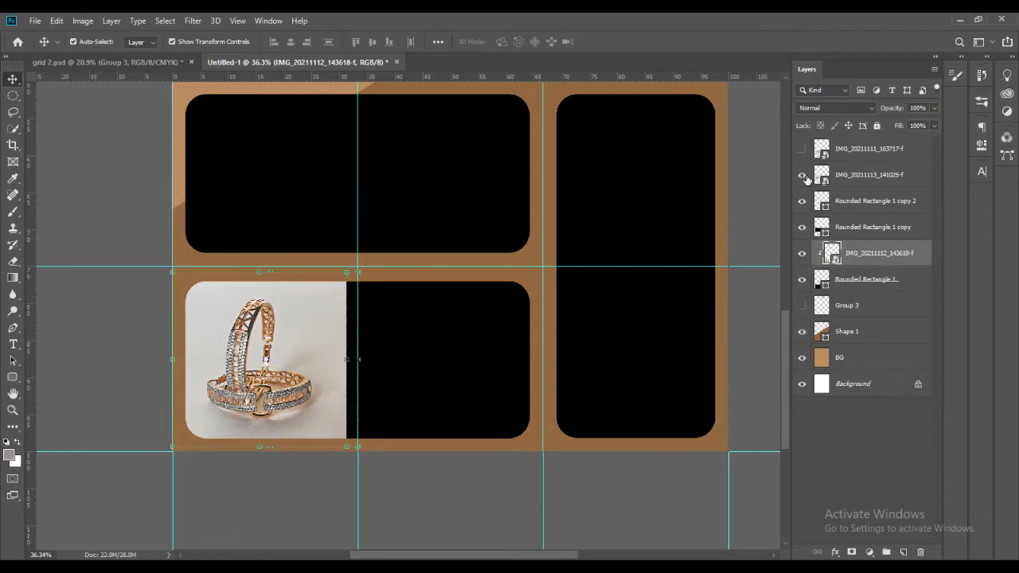
- Clip the silver ring photo into its rounded box and move the bracelet photo to the top-right cell
{"action": "left_click", "coordinate": [803, 175]}
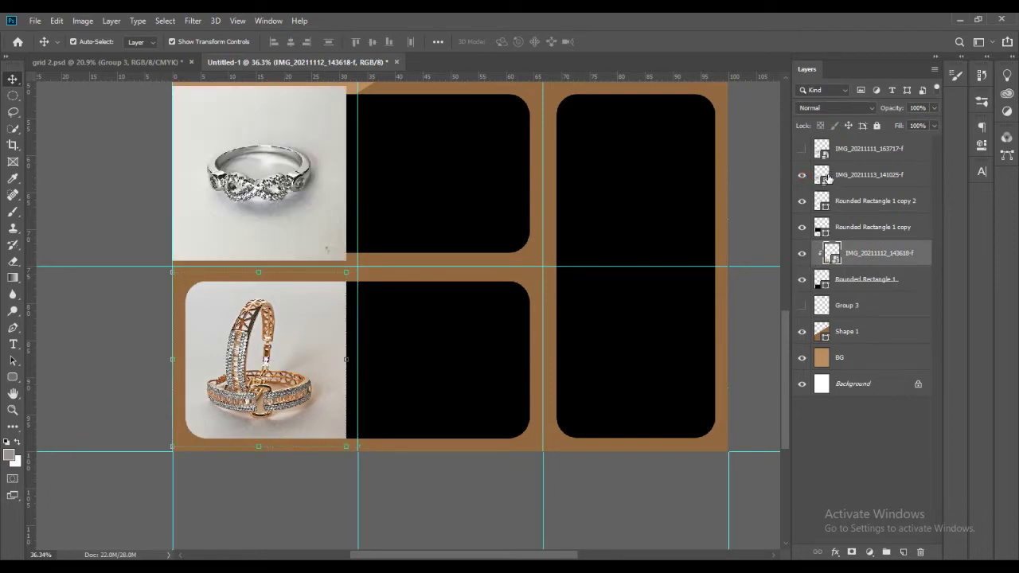
{"action": "left_click_drag", "start_coordinate": [828, 178], "coordinate": [856, 211]}
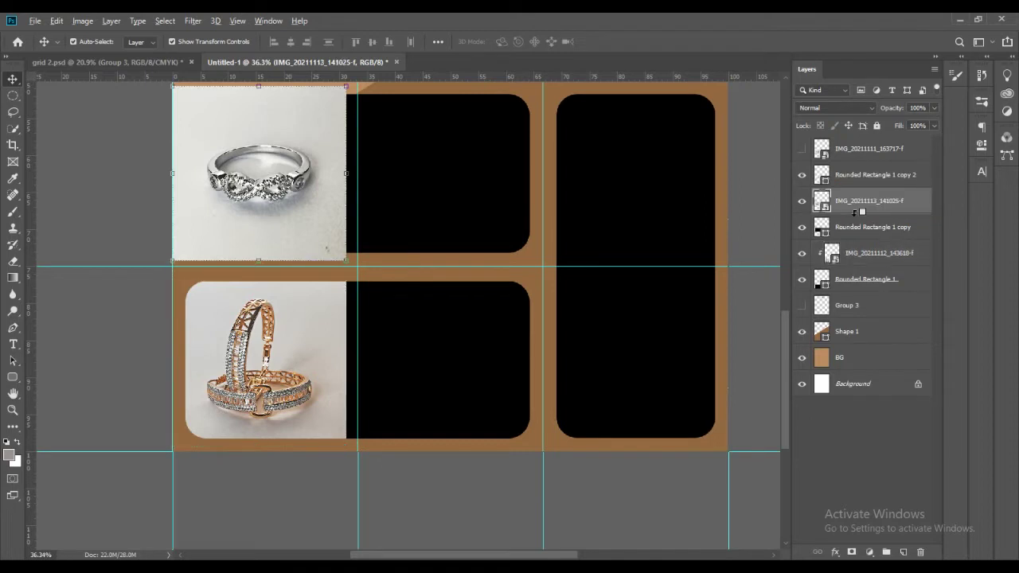
{"action": "left_click", "coordinate": [856, 212], "text": "alt"}
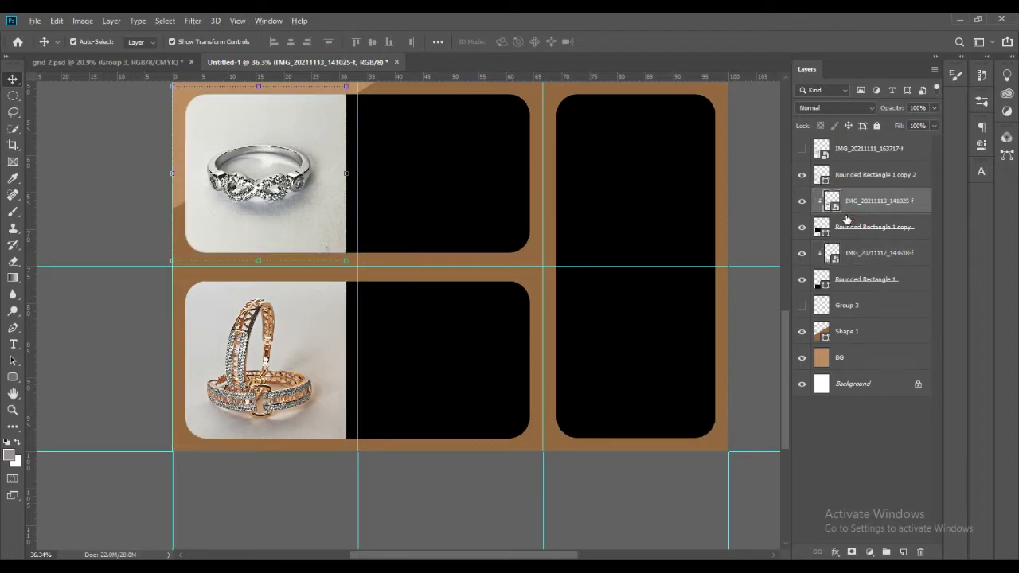
{"action": "left_click", "coordinate": [803, 150]}
{"action": "mouse_move", "coordinate": [296, 180]}
{"action": "left_mouse_down"}
{"action": "mouse_move", "coordinate": [677, 167]}
{"action": "mouse_move", "coordinate": [664, 176]}
{"action": "left_mouse_up"}
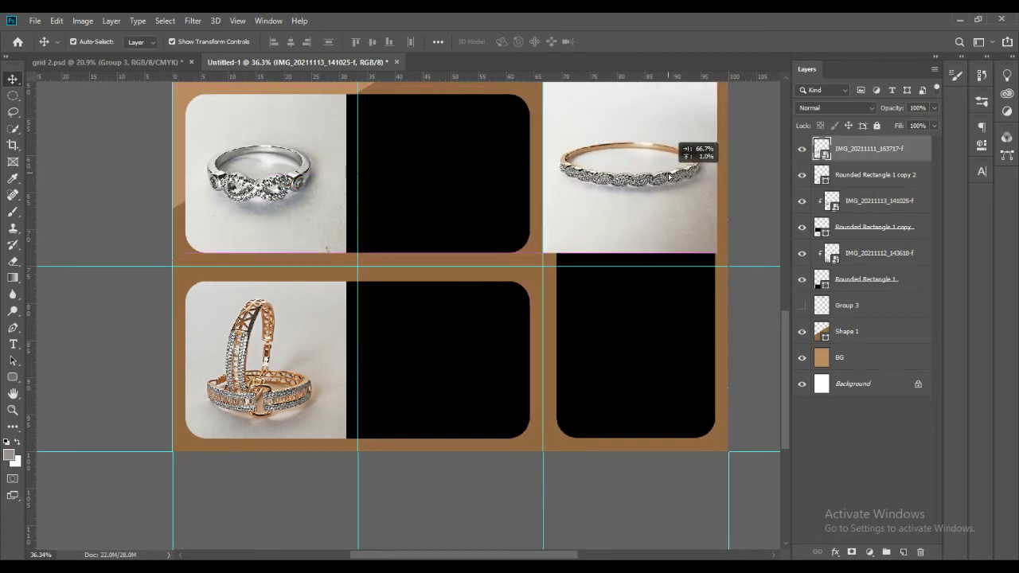
- Rotate the bracelet photo about -39°, scale it to ~64%, and clip it into the tall right box
{"action": "key", "text": "ctrl+t"}
{"action": "left_click_drag", "start_coordinate": [689, 307], "coordinate": [765, 231]}
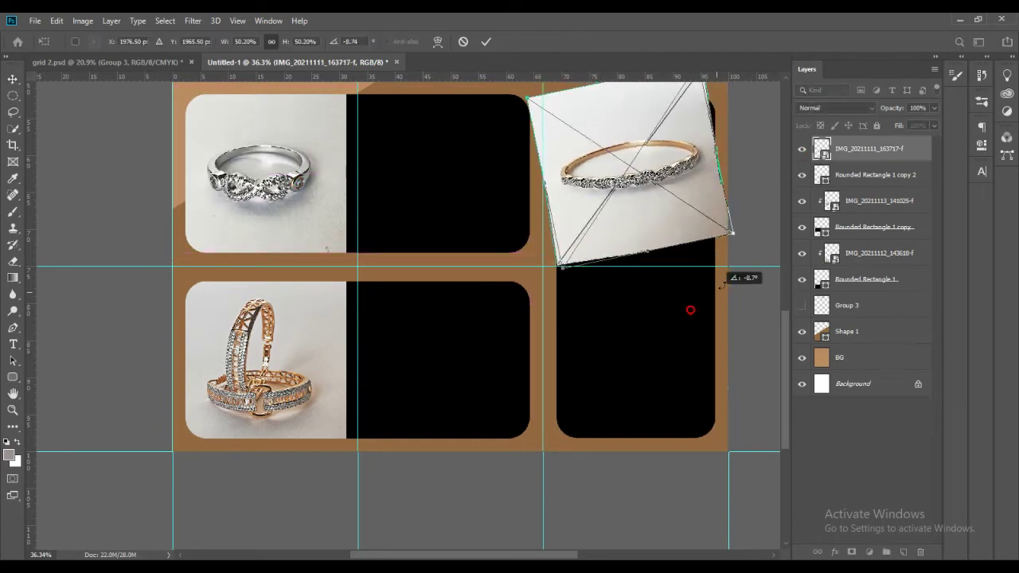
{"action": "left_click_drag", "start_coordinate": [613, 291], "coordinate": [619, 337]}
{"action": "left_click_drag", "start_coordinate": [627, 282], "coordinate": [637, 254]}
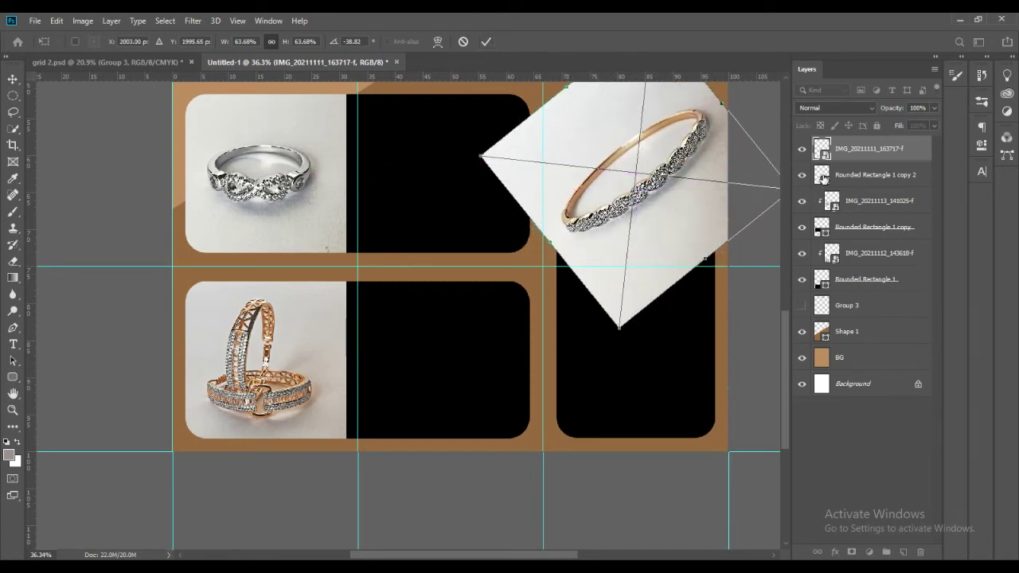
{"action": "key", "text": "Return"}
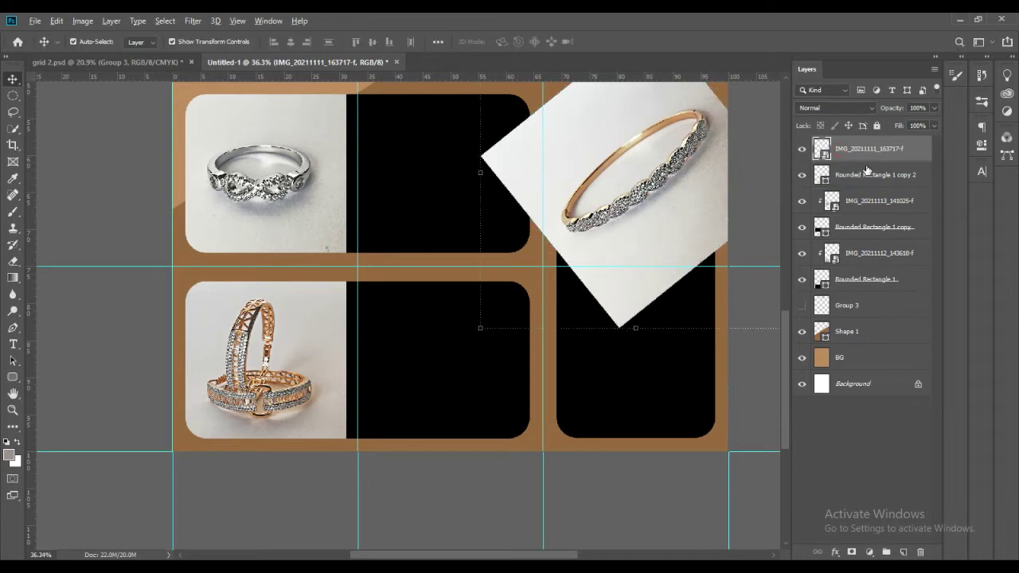
{"action": "left_click", "coordinate": [866, 159], "text": "alt"}
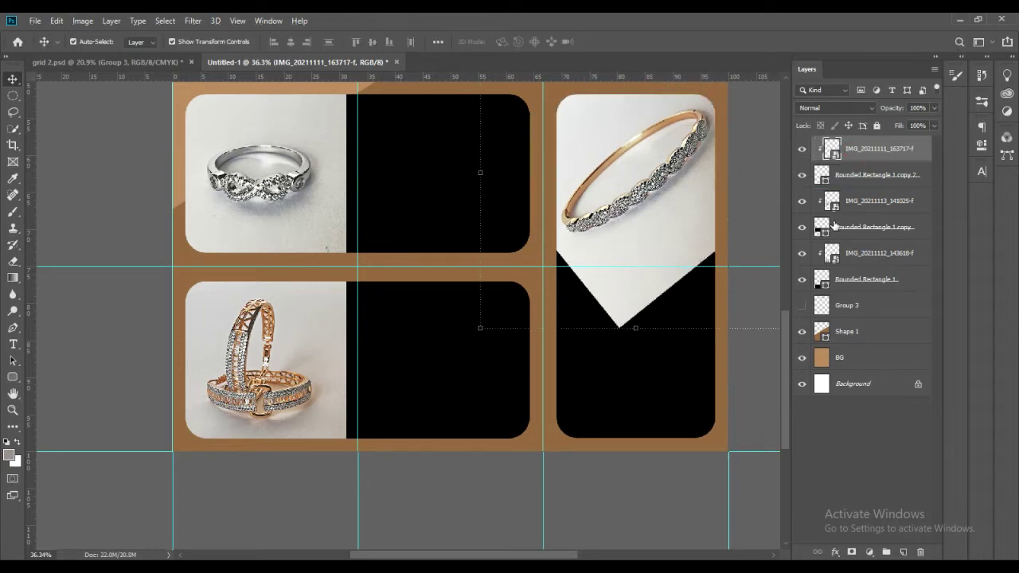
{"action": "left_click", "coordinate": [13, 376]}
- Draw a rounded rectangle over the upper half of the tall right box
{"action": "left_click_drag", "start_coordinate": [407, 316], "coordinate": [345, 380]}
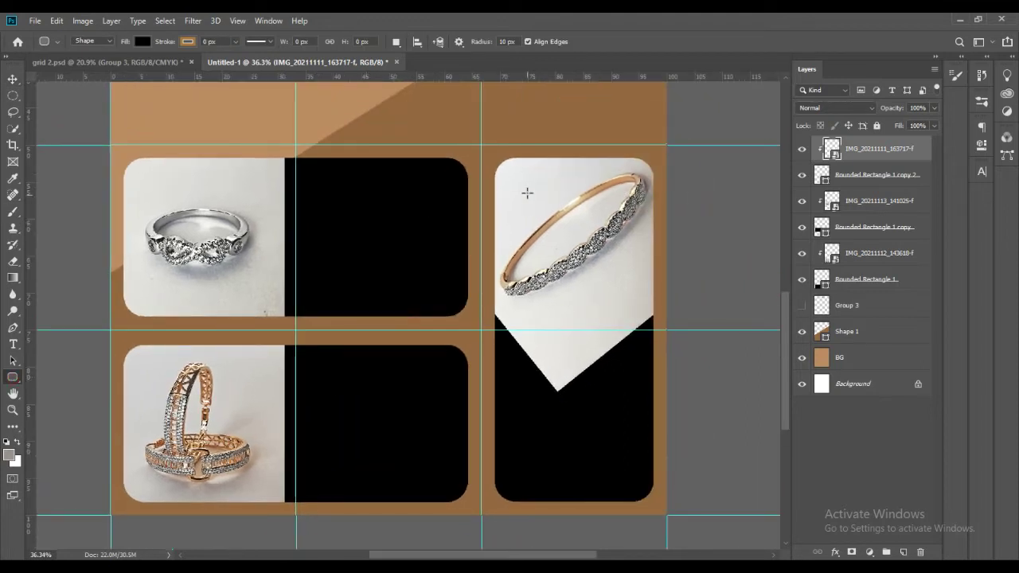
{"action": "left_click_drag", "start_coordinate": [489, 152], "coordinate": [658, 297]}
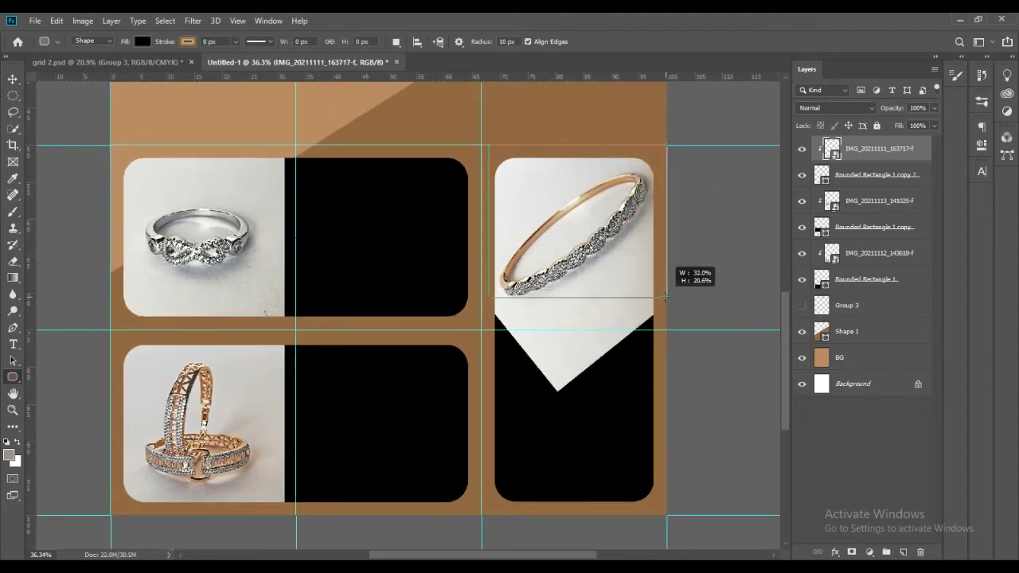
{"action": "left_click_drag", "start_coordinate": [659, 297], "coordinate": [658, 307]}
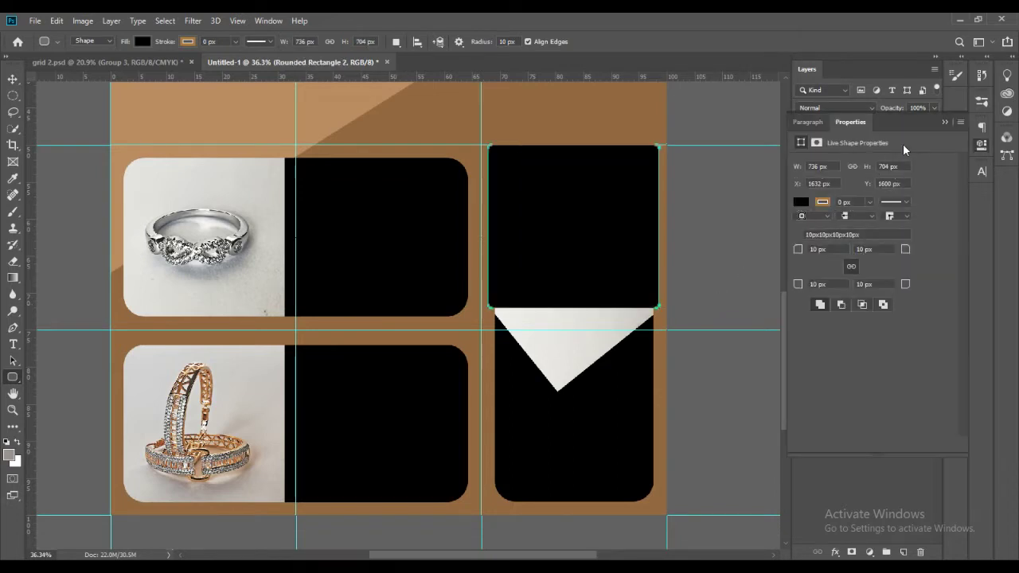
{"action": "left_click", "coordinate": [944, 124]}
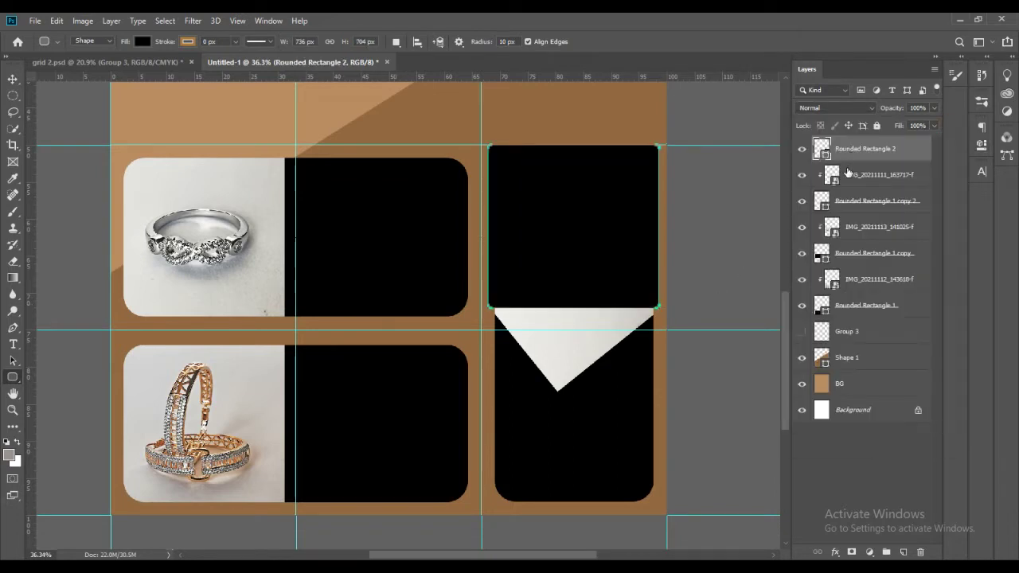
- Clip the bracelet photo to the new rectangle, merge them, and clip the result into the right box
{"action": "left_click_drag", "start_coordinate": [848, 175], "coordinate": [866, 154]}
{"action": "left_click", "coordinate": [864, 159], "text": "alt"}
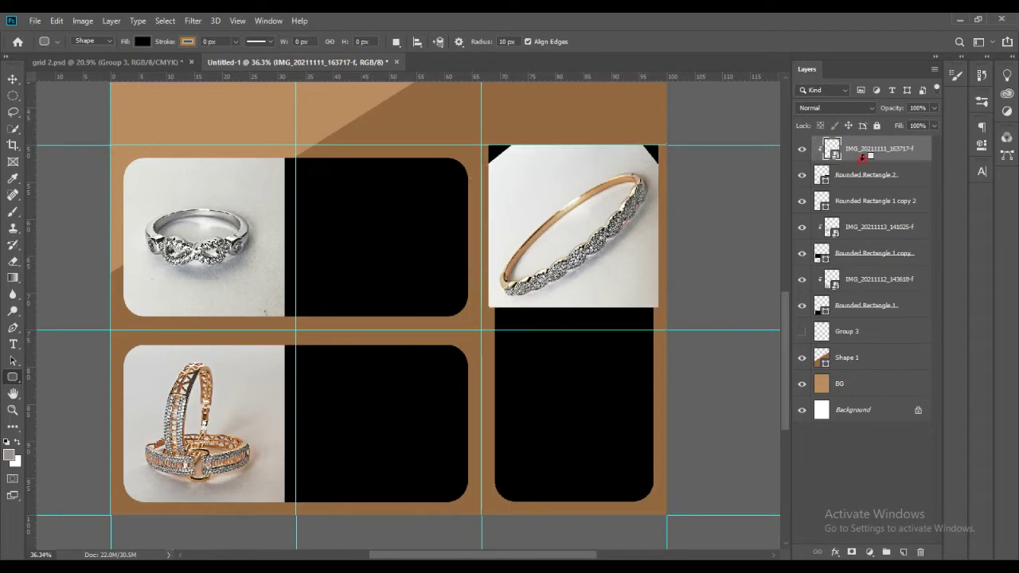
{"action": "left_click", "coordinate": [866, 176], "text": "shift"}
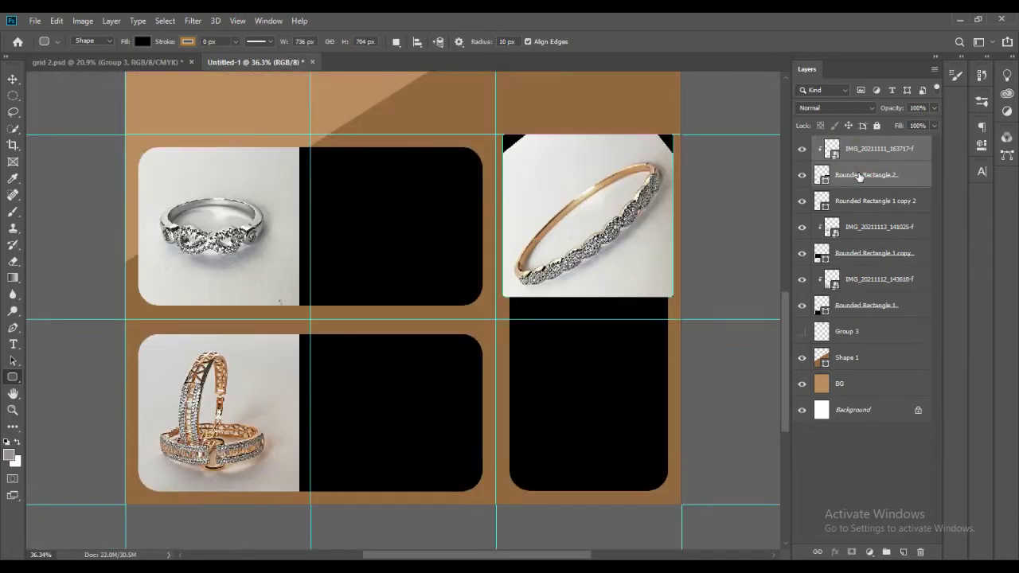
{"action": "key", "text": "ctrl+e"}
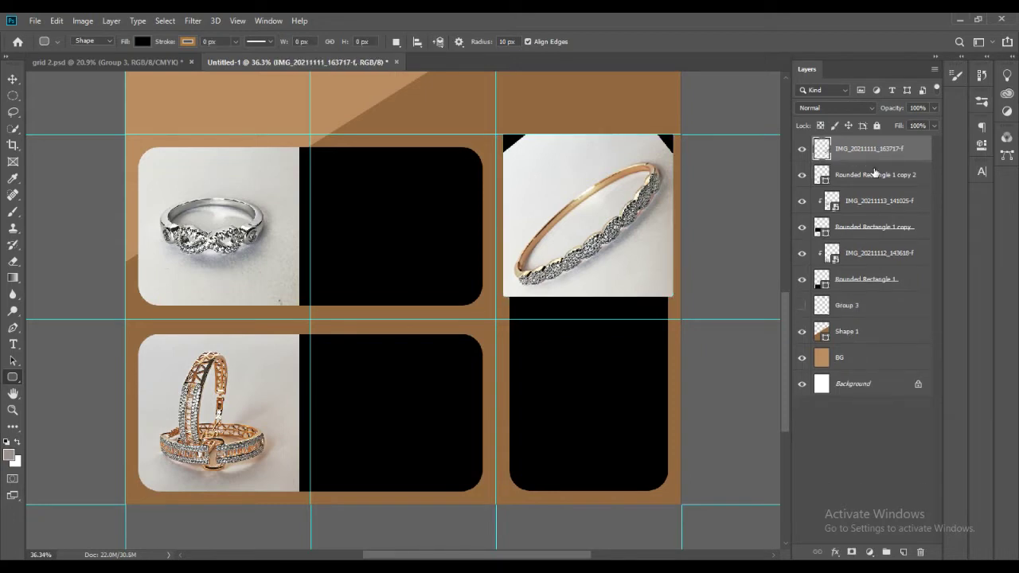
{"action": "left_click", "coordinate": [858, 162], "text": "alt"}
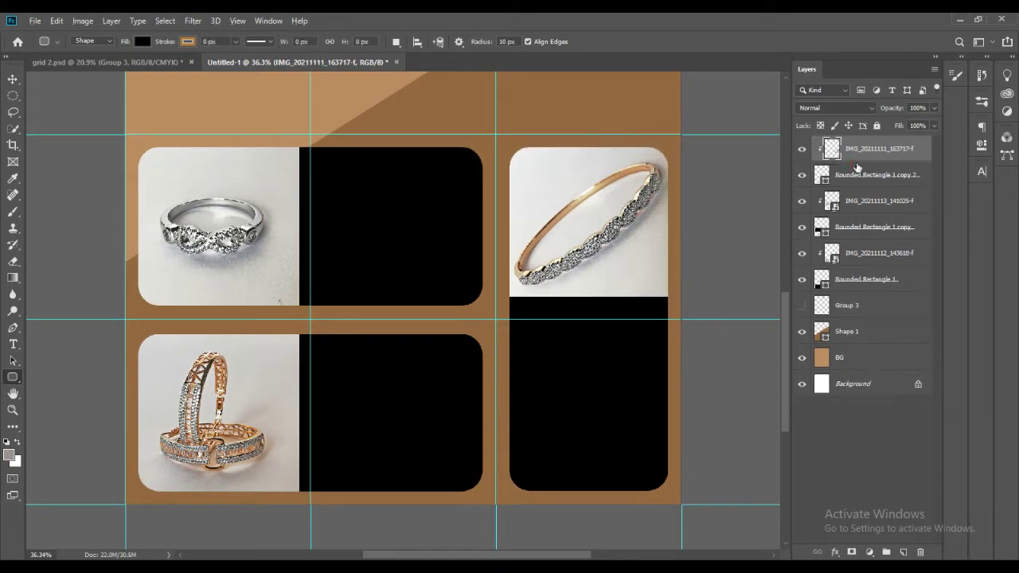
{"action": "scroll", "coordinate": [401, 482], "scroll_direction": "down", "scroll_amount": 2}
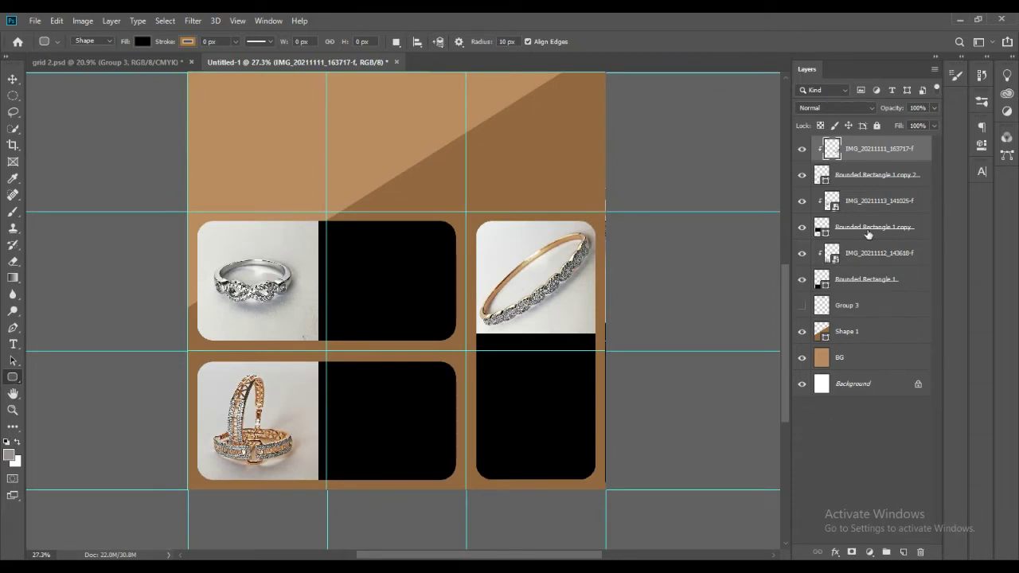
{"action": "left_click", "coordinate": [871, 180], "text": "shift"}
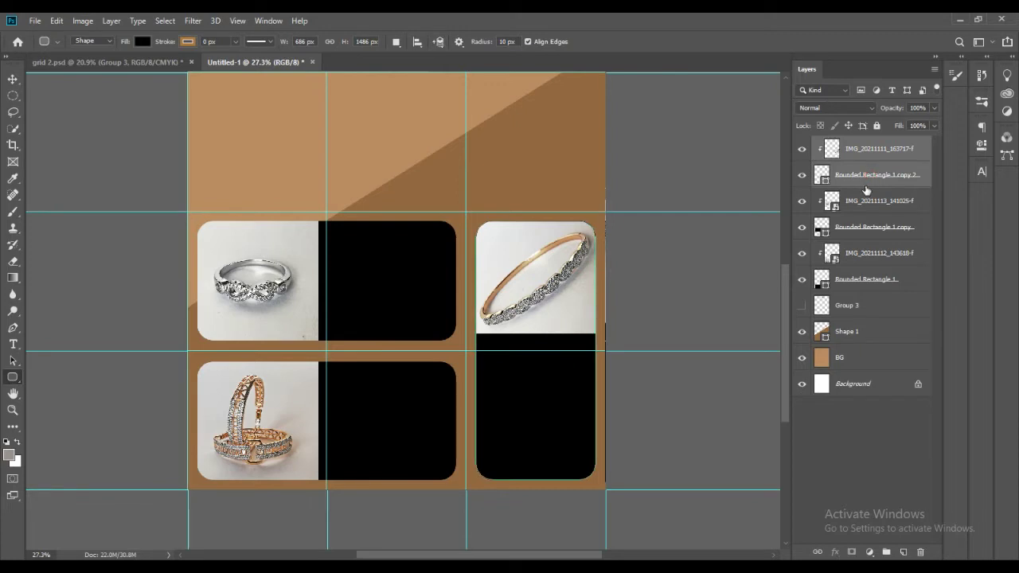
- Group the bracelet image with its box as 'Box 3'
{"action": "key", "text": "ctrl+g"}
{"action": "double_click", "coordinate": [849, 144]}
{"action": "type", "text": "Box 3"}
{"action": "key", "text": "Return"}
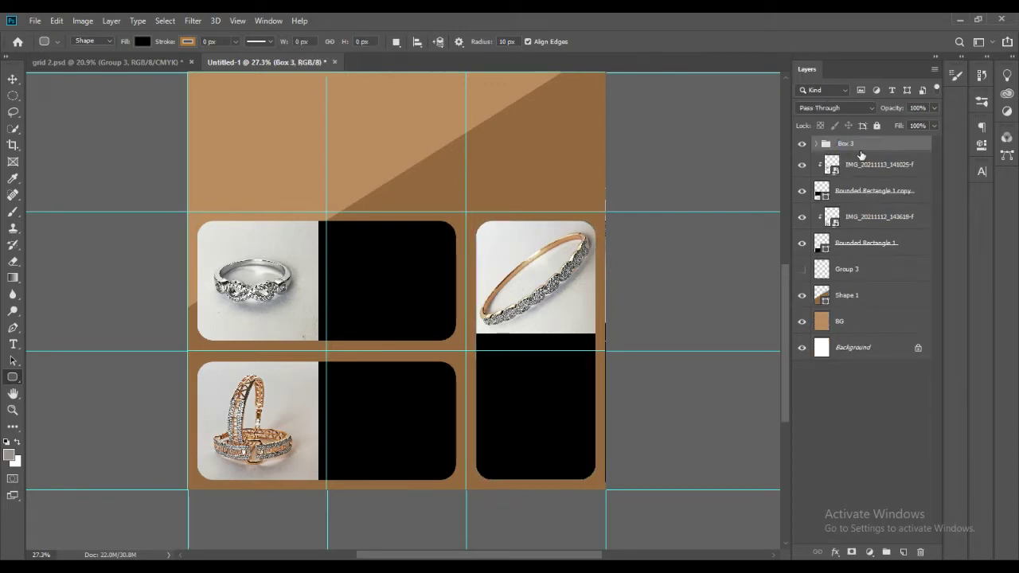
- Group the silver ring photo with its box as 'Box 2'
{"action": "left_click", "coordinate": [802, 165]}
{"action": "scroll", "coordinate": [390, 337], "scroll_direction": "up", "scroll_amount": 1}
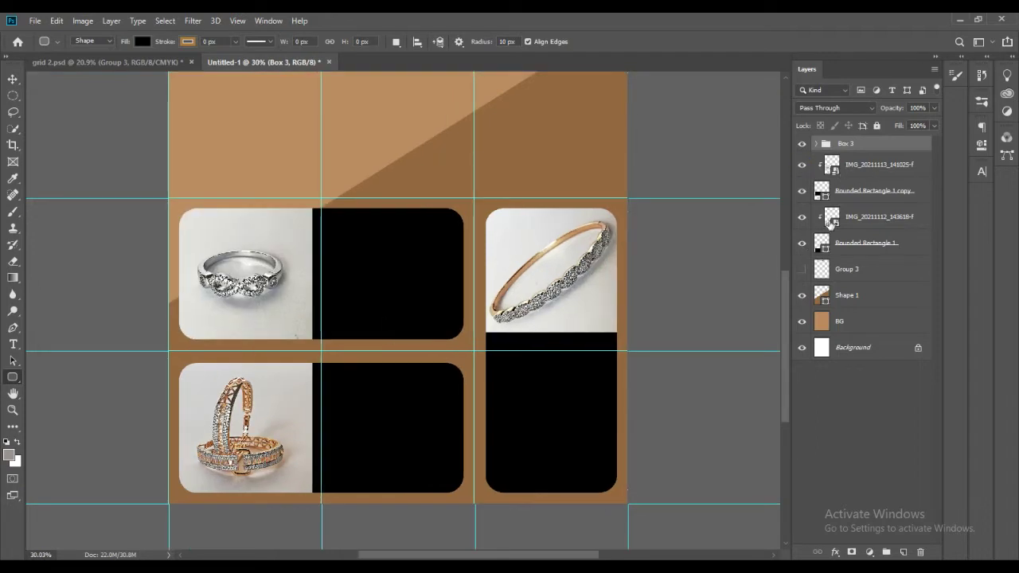
{"action": "left_click", "coordinate": [859, 167]}
{"action": "left_click", "coordinate": [869, 197], "text": "shift"}
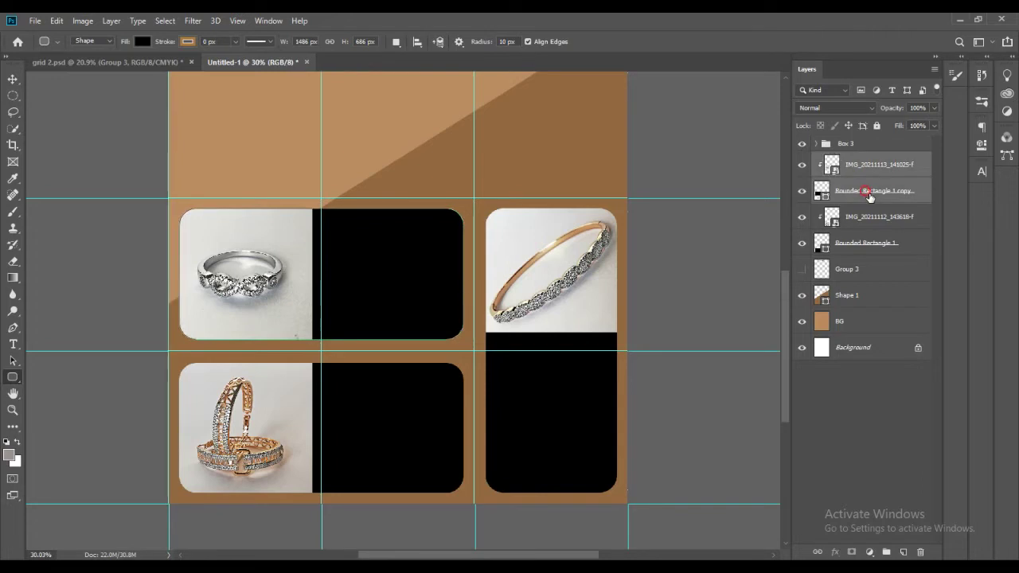
{"action": "key", "text": "ctrl+g"}
{"action": "double_click", "coordinate": [852, 162]}
{"action": "type", "text": "Box 2"}
{"action": "key", "text": "Return"}
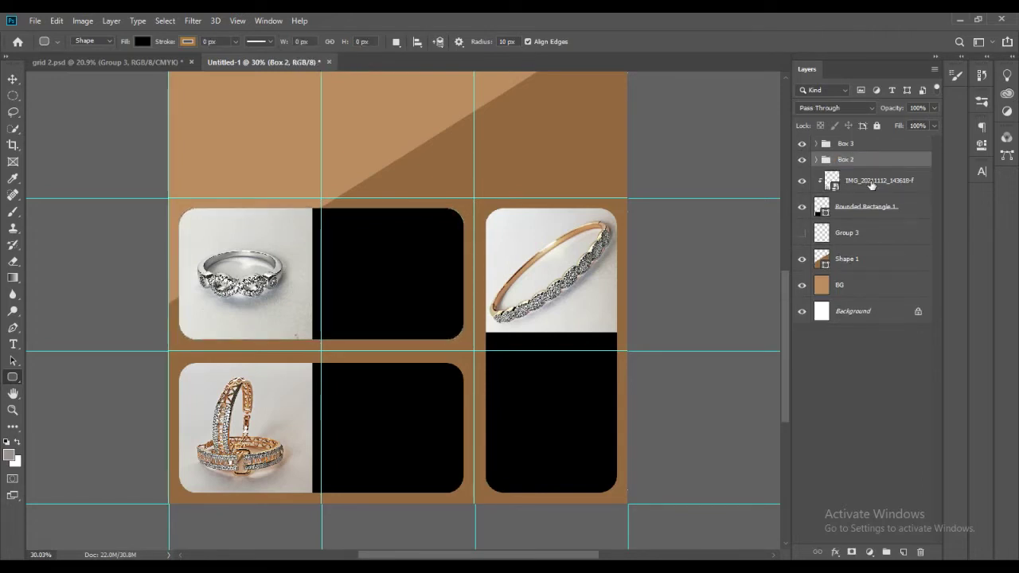
- Group the rose-gold ring photo with the bottom-left box as 'Box 1'
{"action": "left_click", "coordinate": [864, 183]}
{"action": "left_click", "coordinate": [871, 207], "text": "shift"}
{"action": "key", "text": "ctrl+g"}
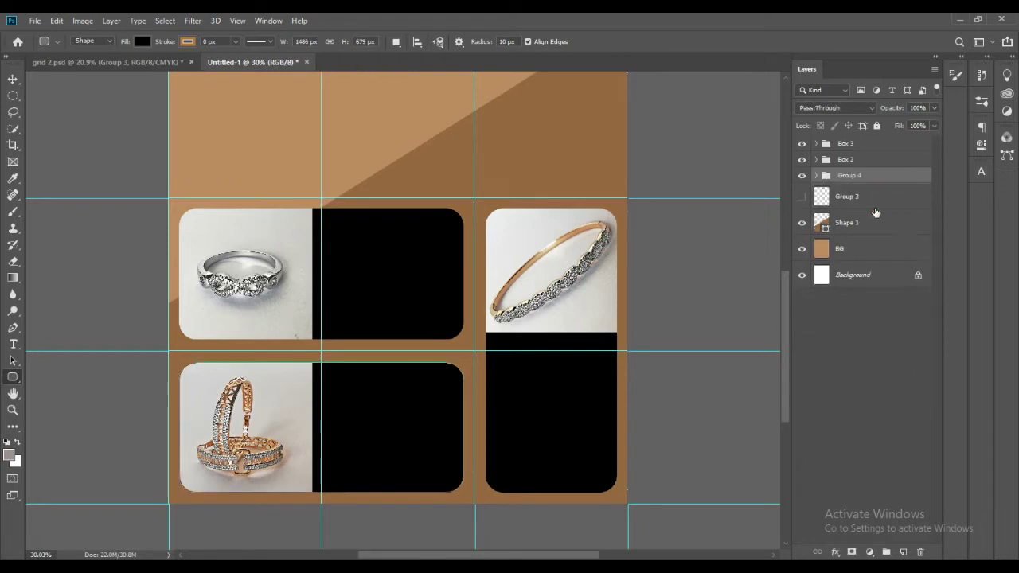
{"action": "double_click", "coordinate": [857, 179]}
{"action": "type", "text": "Box"}
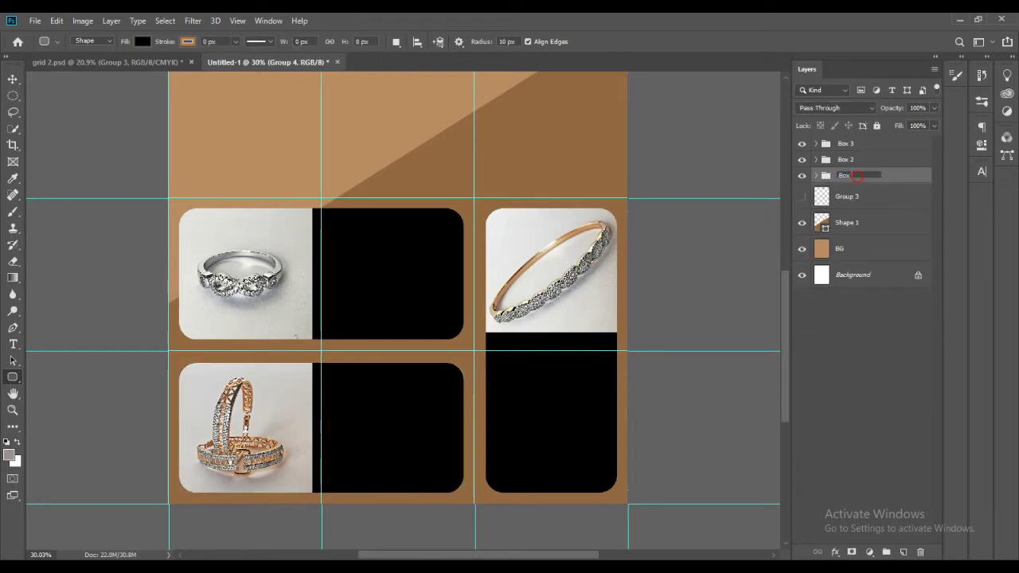
{"action": "type", "text": " 1"}
{"action": "key", "text": "Return"}
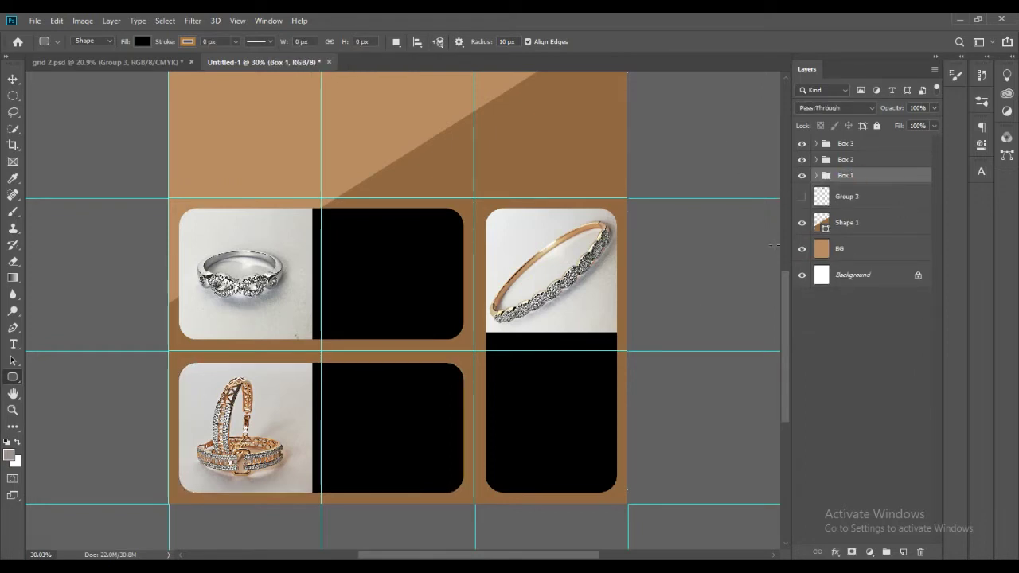
{"action": "left_click", "coordinate": [13, 344]}
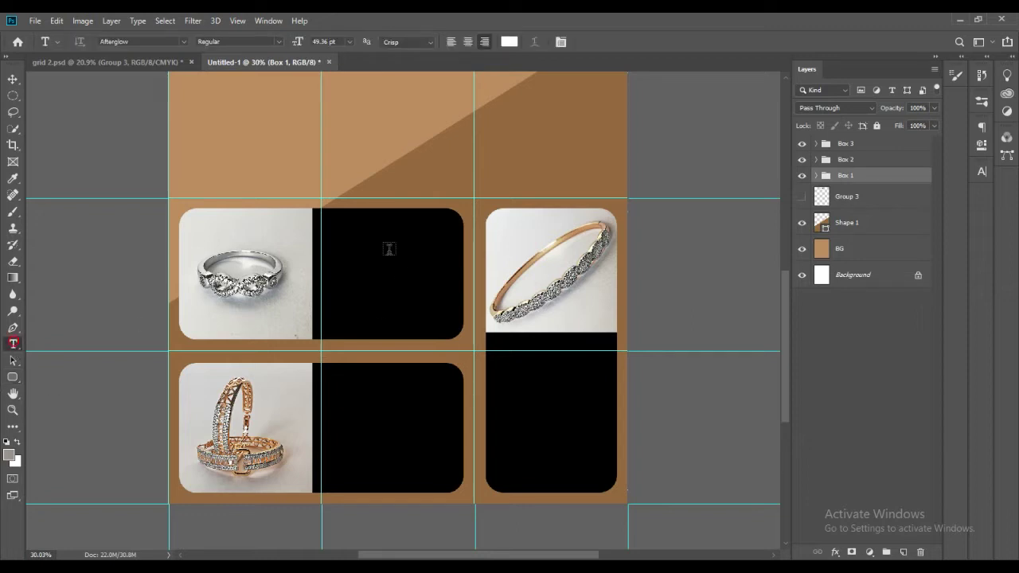
- Place an empty text layer and move it into the Box 1 group
{"action": "left_click", "coordinate": [339, 241]}
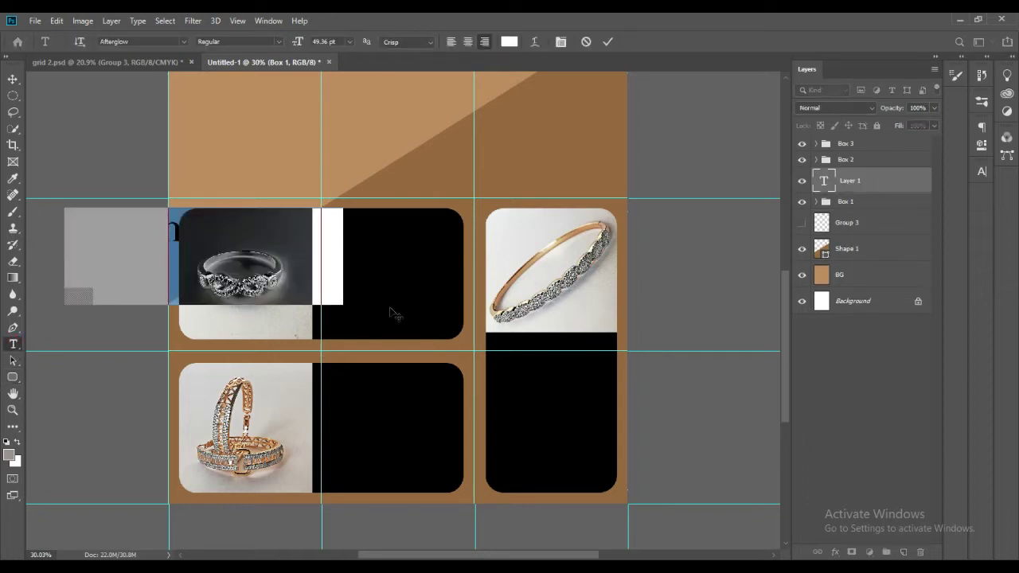
{"action": "key", "text": "ctrl+Return"}
{"action": "left_click_drag", "start_coordinate": [871, 185], "coordinate": [848, 203]}
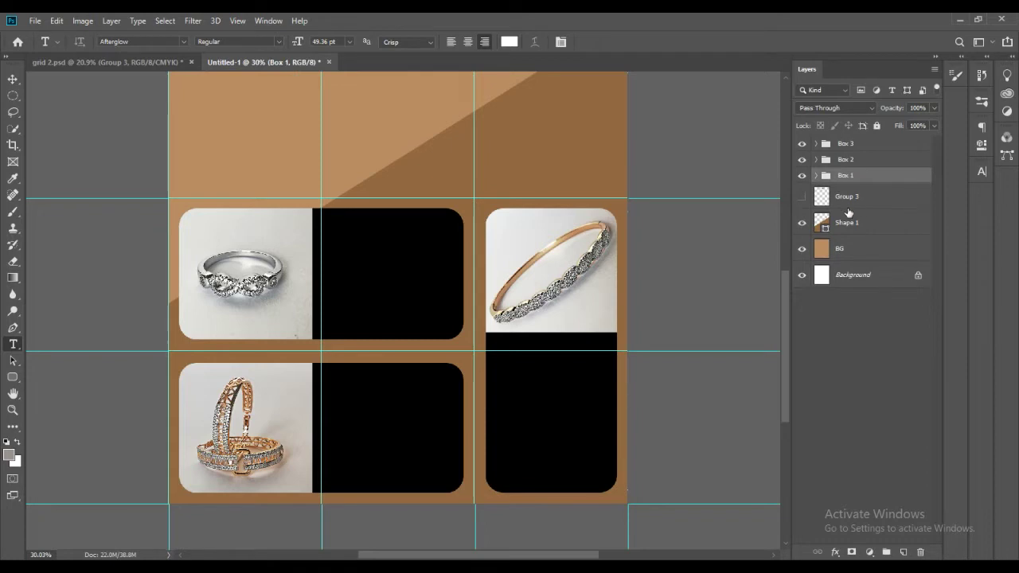
- Expand the box groups and select all three rounded box shapes
{"action": "key", "text": "ctrl+minus"}
{"action": "key", "text": "ctrl+minus"}
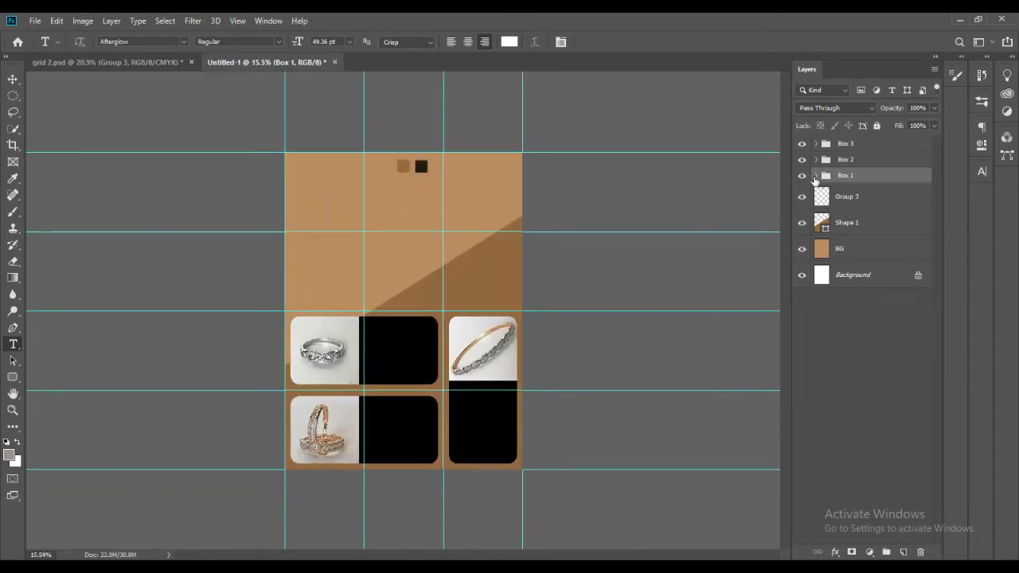
{"action": "left_click", "coordinate": [815, 175]}
{"action": "left_click", "coordinate": [815, 143]}
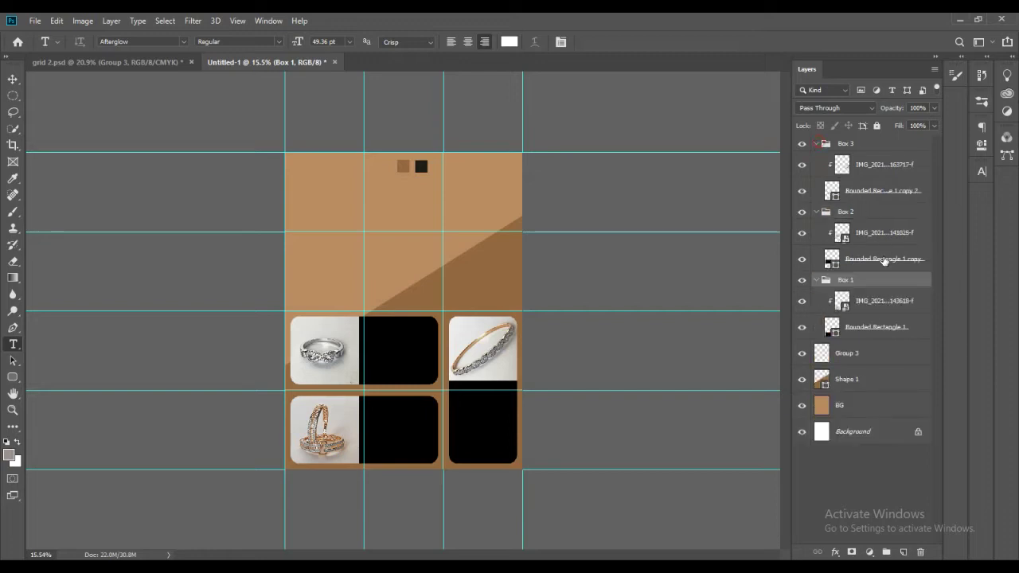
{"action": "left_click", "coordinate": [874, 328]}
{"action": "left_click", "coordinate": [863, 260], "text": "ctrl"}
{"action": "left_click", "coordinate": [863, 191], "text": "ctrl"}
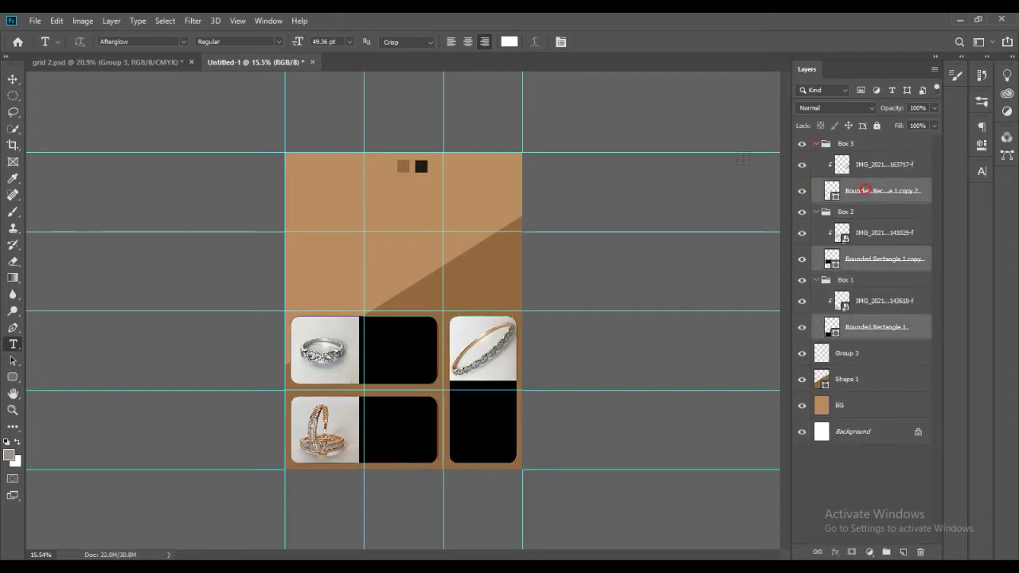
{"action": "left_click", "coordinate": [12, 378]}
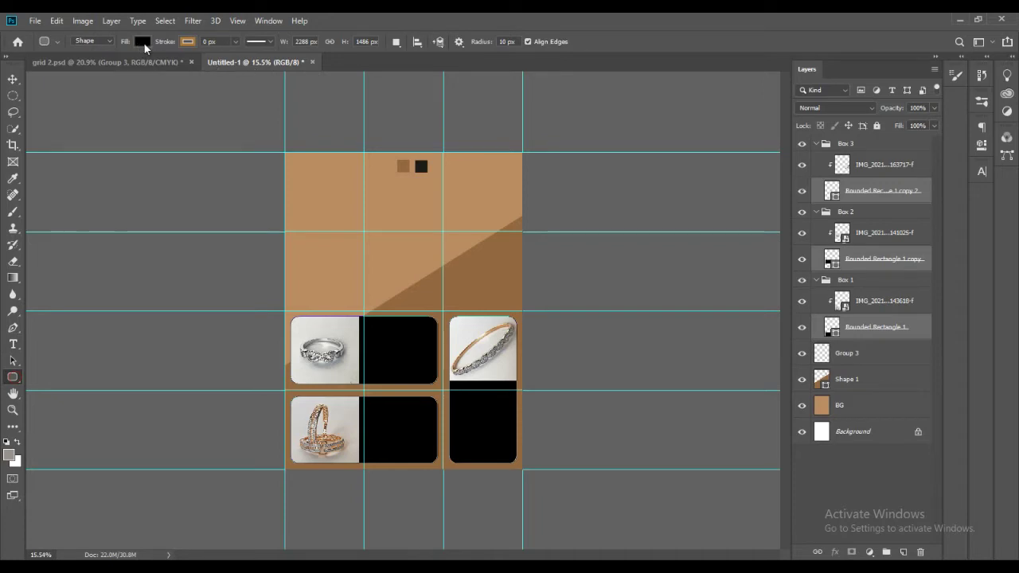
- Set the boxes' fill to a dark grey sampled from the charcoal square
{"action": "left_click", "coordinate": [143, 43]}
{"action": "left_click", "coordinate": [202, 66]}
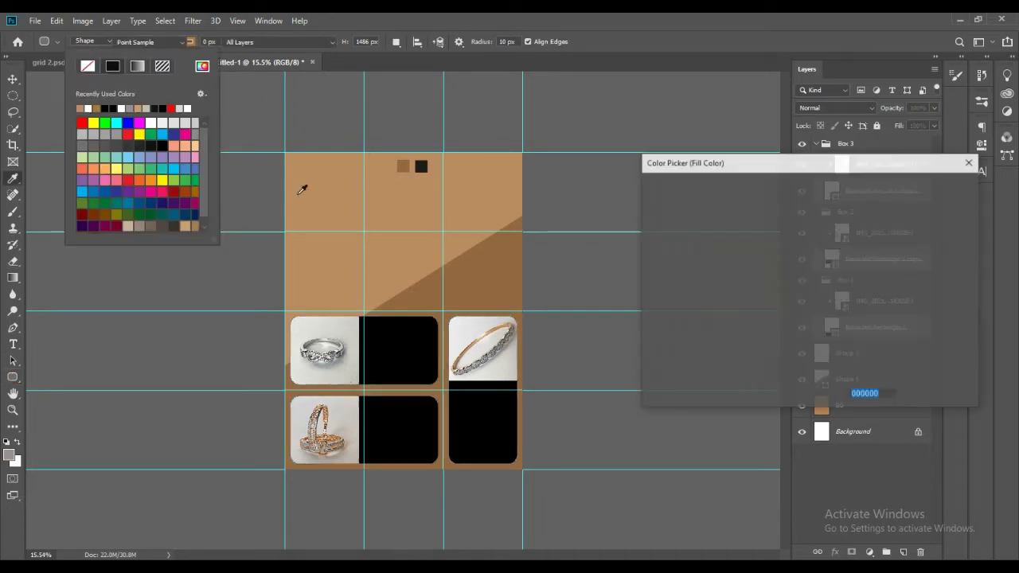
{"action": "left_click", "coordinate": [420, 167]}
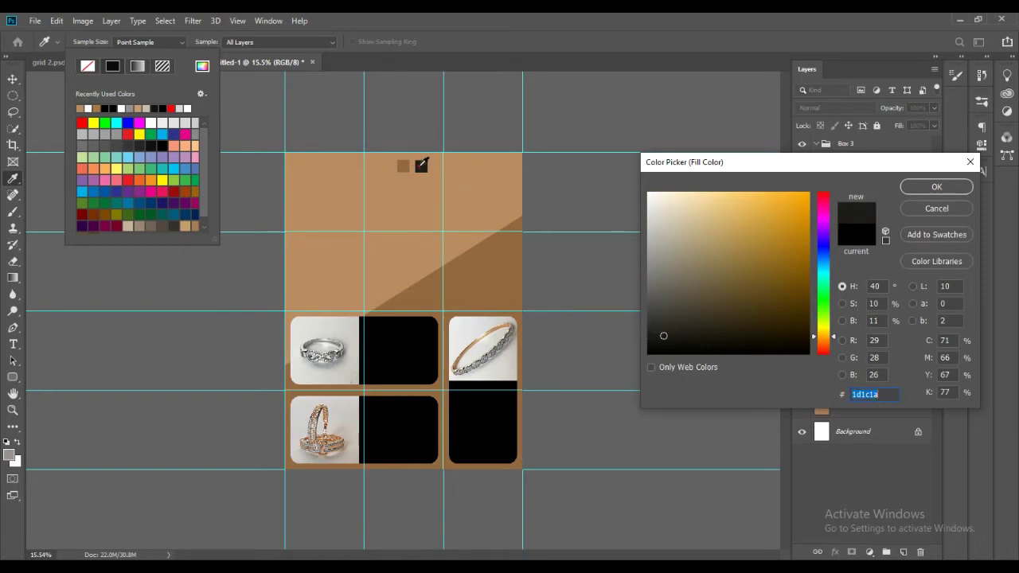
{"action": "left_click_drag", "start_coordinate": [651, 326], "coordinate": [640, 324]}
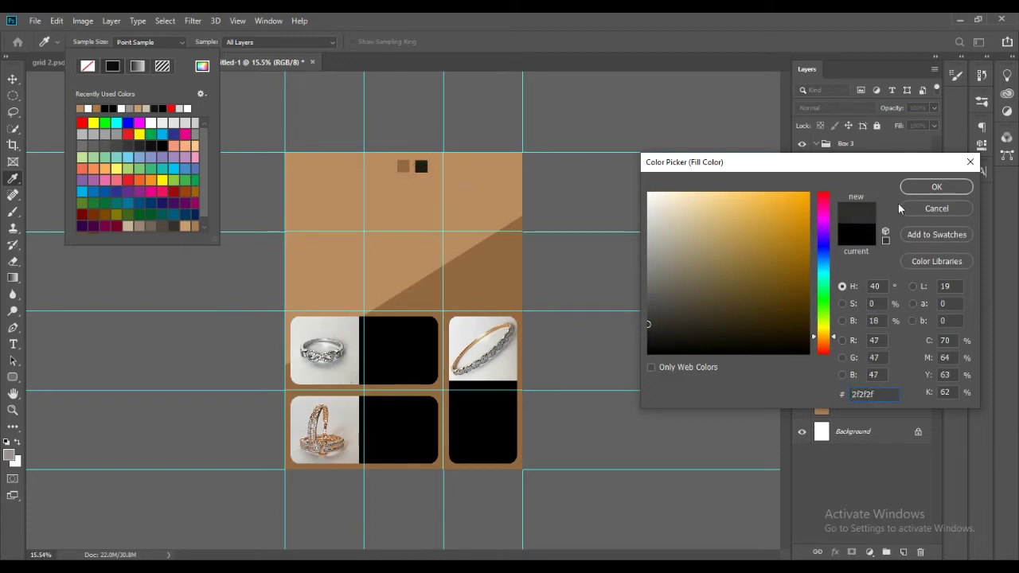
{"action": "left_click", "coordinate": [917, 189]}
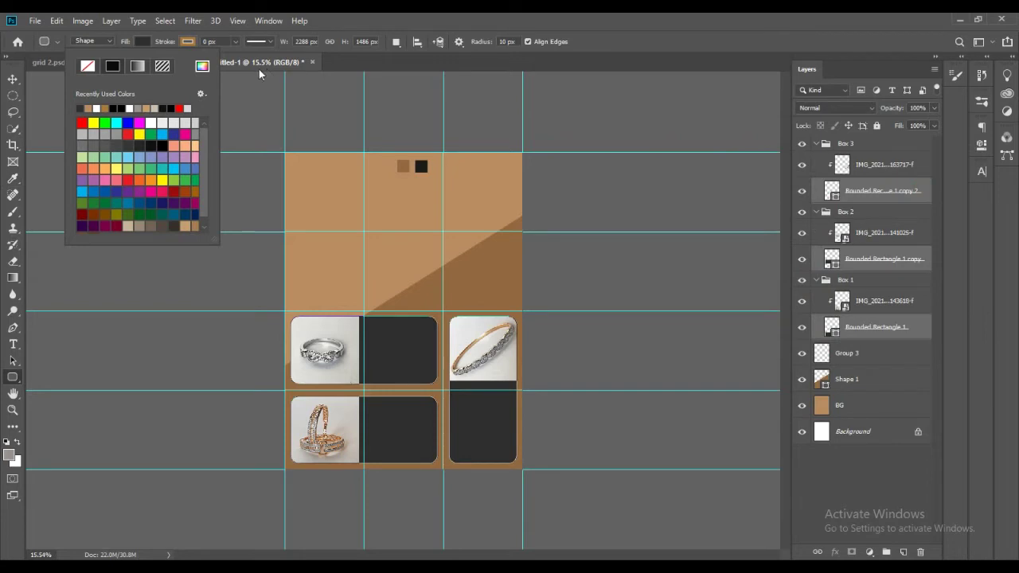
{"action": "left_click", "coordinate": [417, 210]}
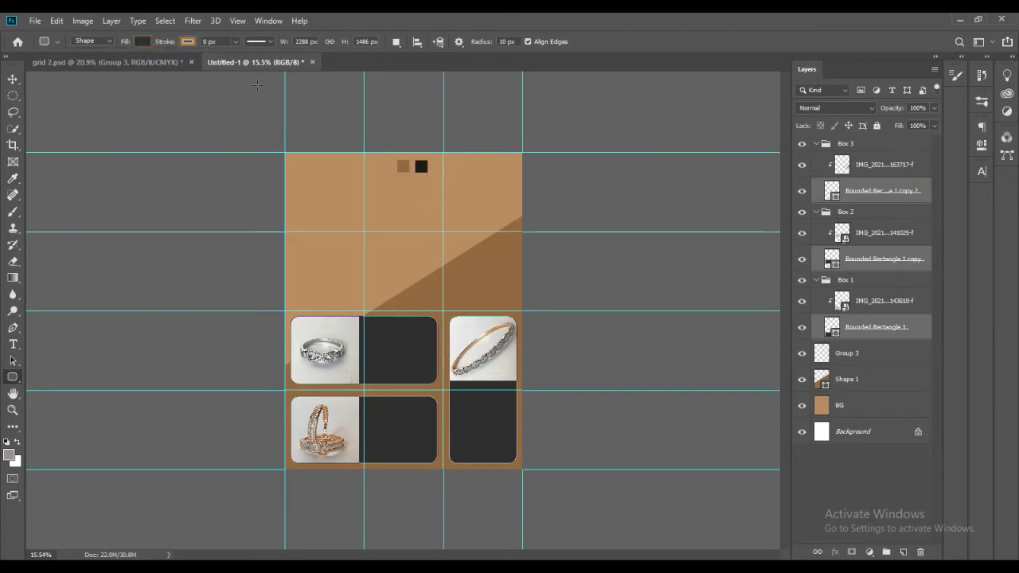
- Re-sample a near-black fill colour for all three boxes
{"action": "left_click", "coordinate": [140, 41]}
{"action": "left_click", "coordinate": [202, 66]}
{"action": "left_click", "coordinate": [416, 165]}
{"action": "left_click", "coordinate": [927, 186]}
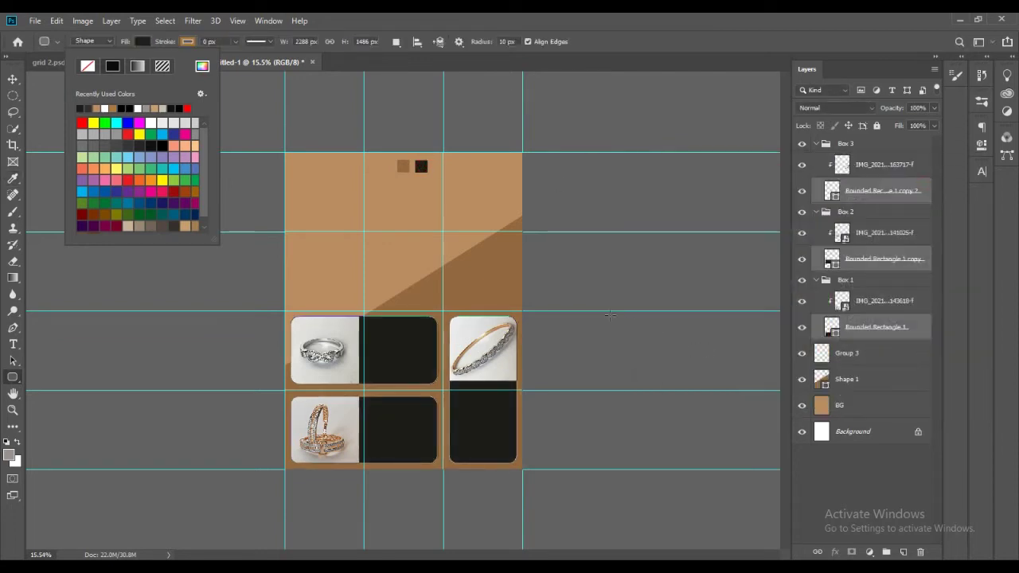
{"action": "left_click", "coordinate": [874, 497]}
{"action": "scroll", "coordinate": [634, 367], "scroll_direction": "up", "scroll_amount": 2}
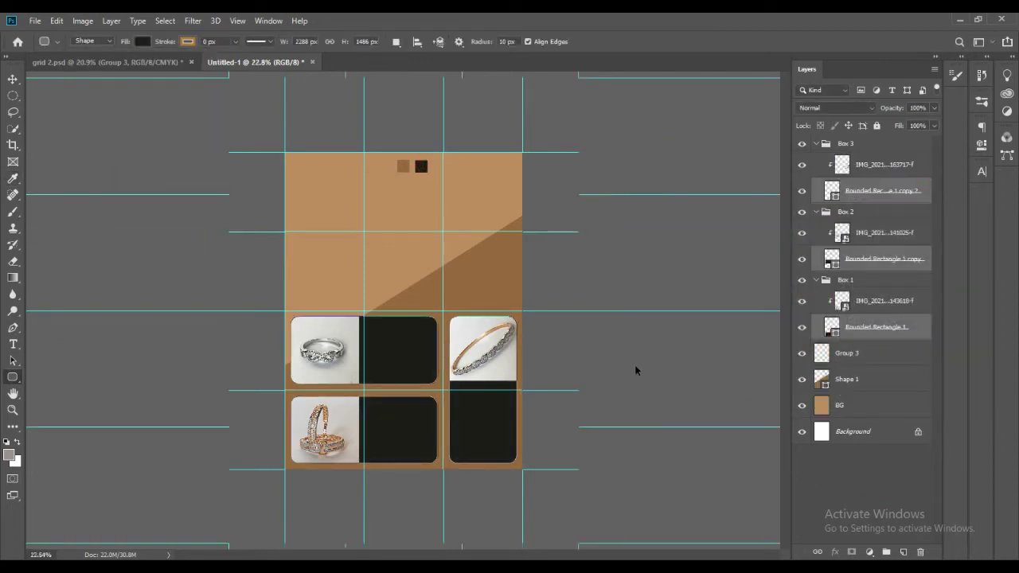
- Collapse the box groups and hide the two small colour squares
{"action": "left_click", "coordinate": [816, 143]}
{"action": "left_click", "coordinate": [816, 175]}
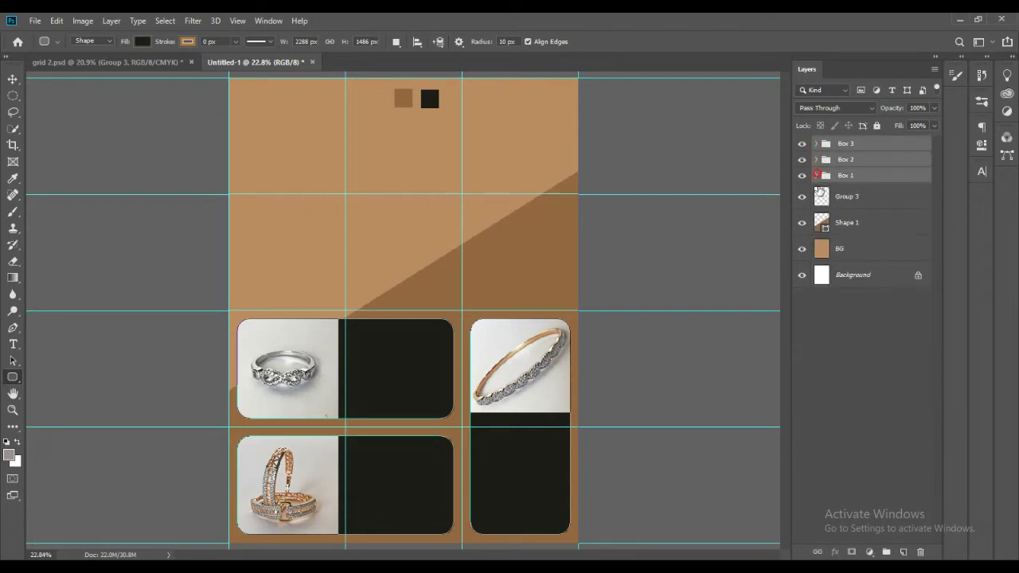
{"action": "left_click", "coordinate": [802, 196]}
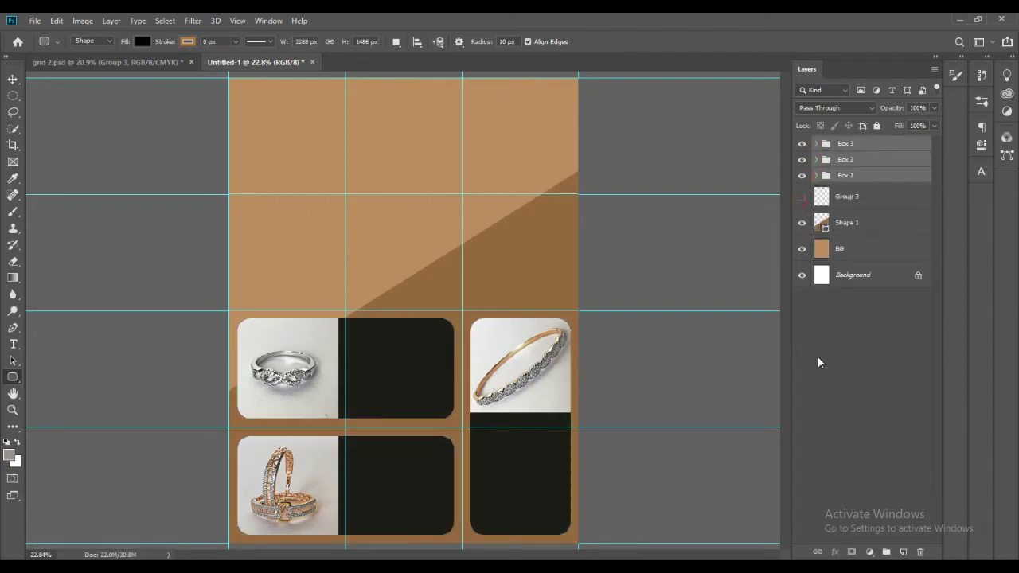
- Type 'Silver Plated Ring' as a new text block near the top
{"action": "left_click", "coordinate": [12, 344]}
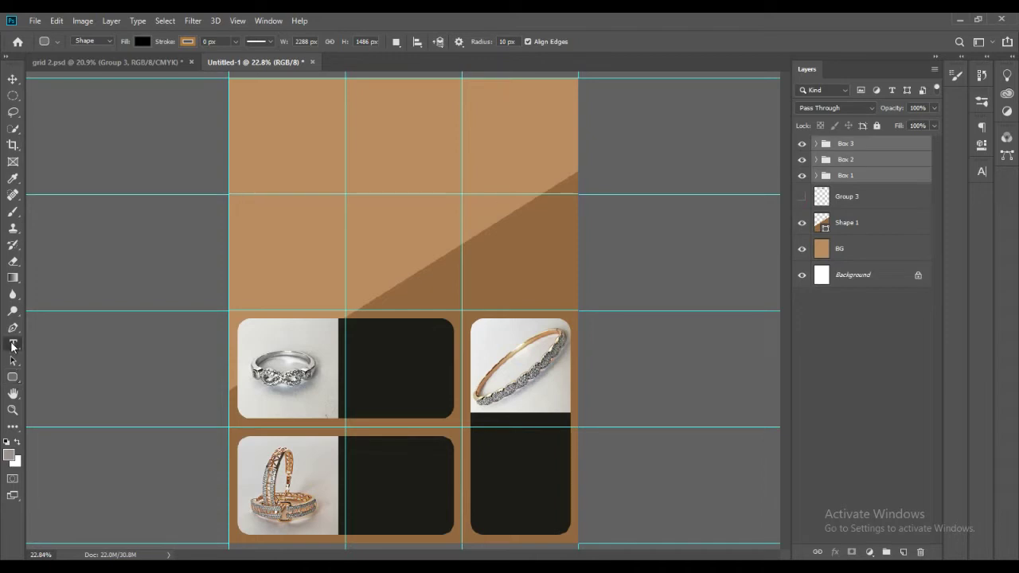
{"action": "scroll", "coordinate": [423, 516], "scroll_direction": "up", "scroll_amount": 3}
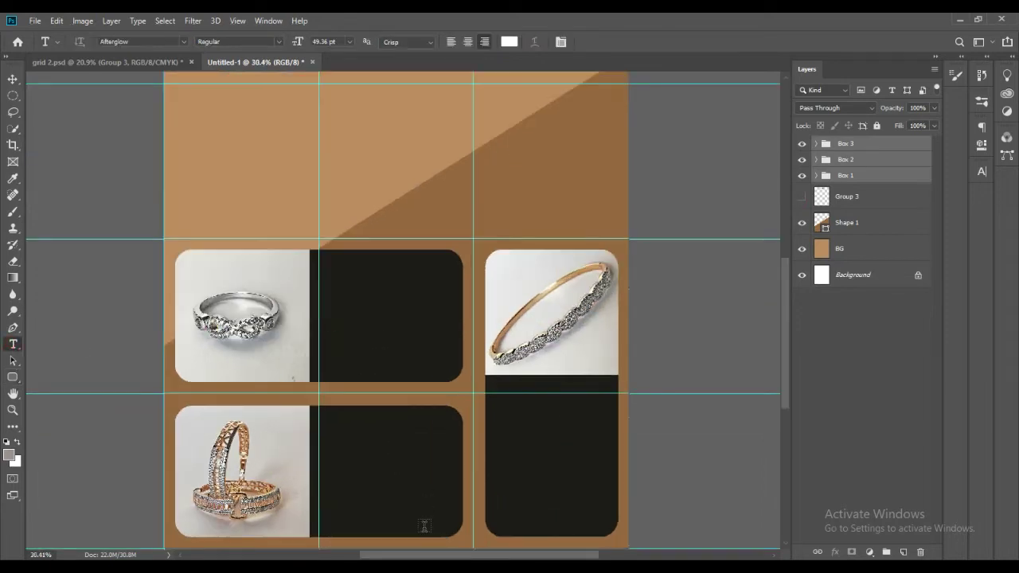
{"action": "left_click", "coordinate": [342, 275]}
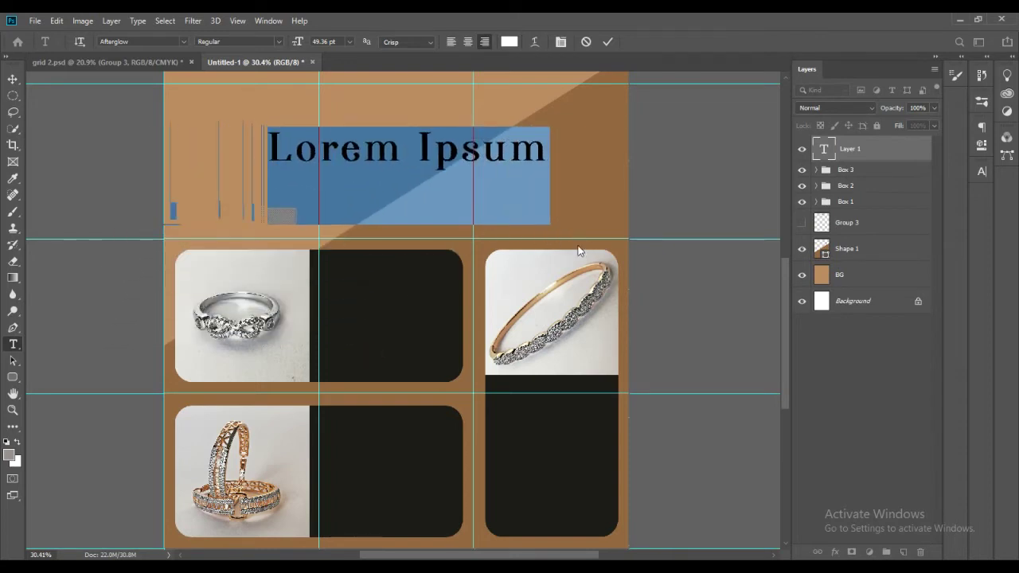
{"action": "type", "text": "Silver Plated Rion"}
{"action": "key", "text": "BackSpace"}
{"action": "key", "text": "BackSpace"}
{"action": "type", "text": "ng"}
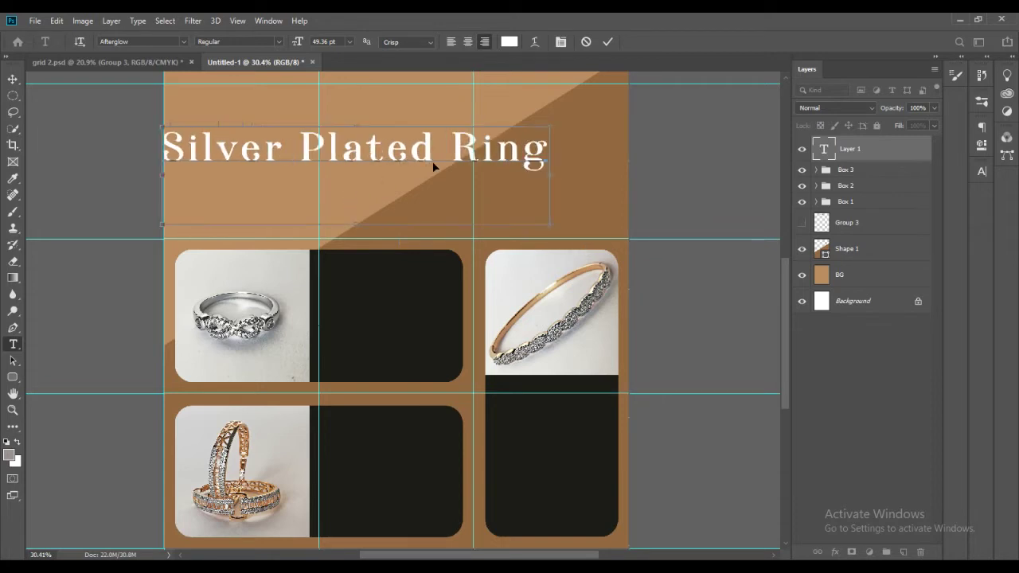
- Make the title All Caps at 13.36 pt and move it onto the first dark box
{"action": "key", "text": "ctrl+a"}
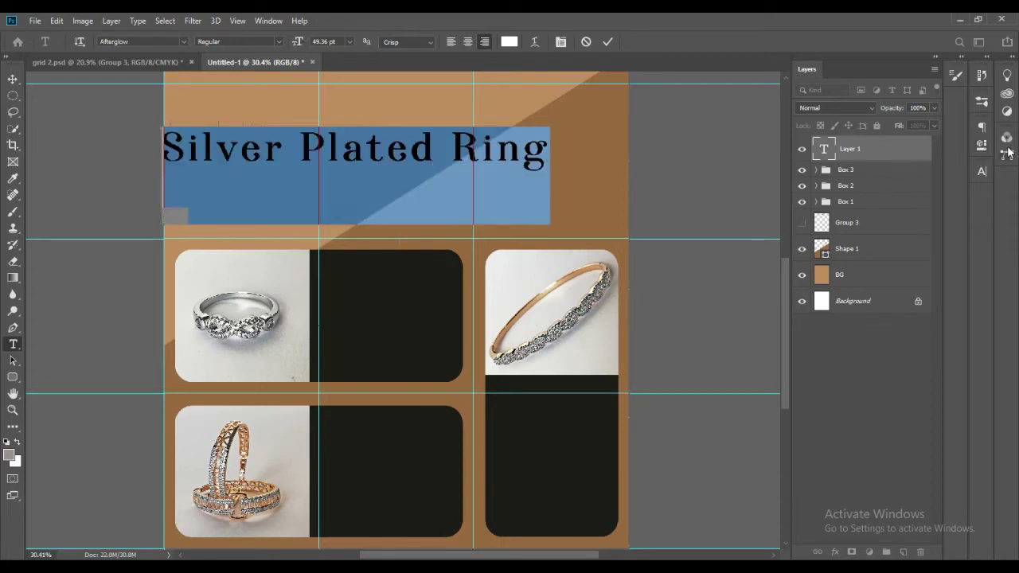
{"action": "left_click", "coordinate": [982, 171]}
{"action": "left_click", "coordinate": [876, 259]}
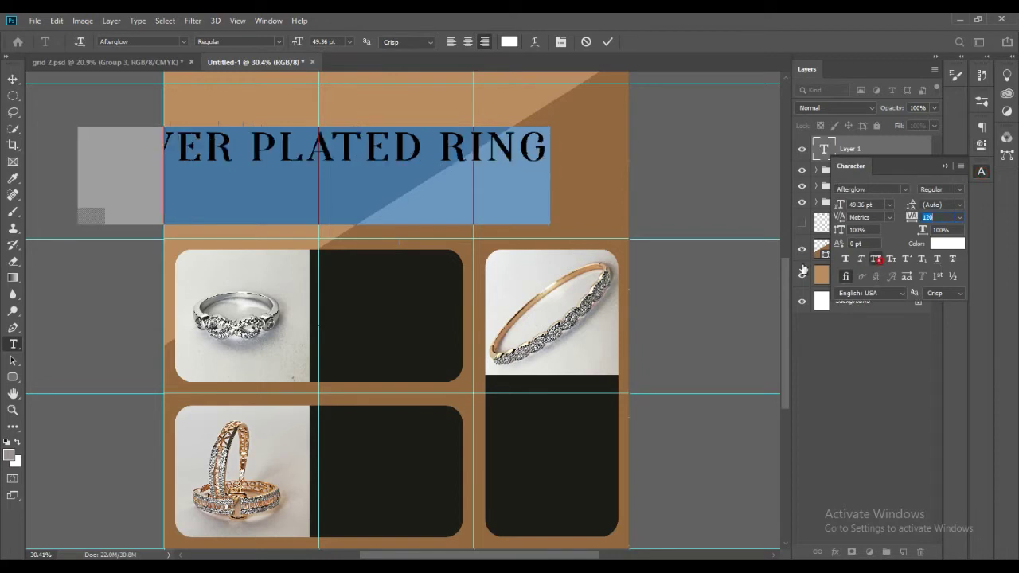
{"action": "left_click_drag", "start_coordinate": [297, 42], "coordinate": [271, 44]}
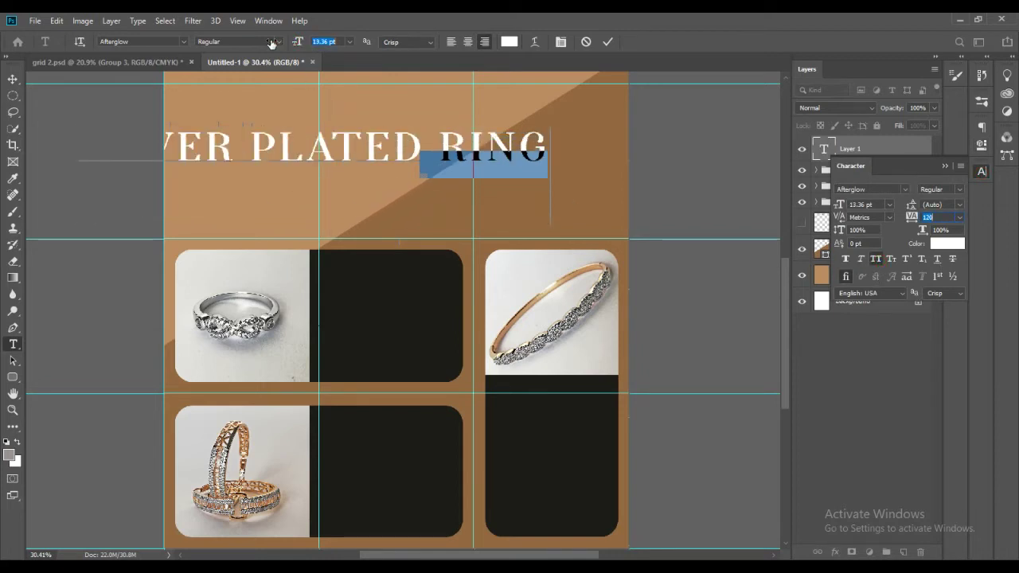
{"action": "left_click_drag", "start_coordinate": [425, 219], "coordinate": [334, 325]}
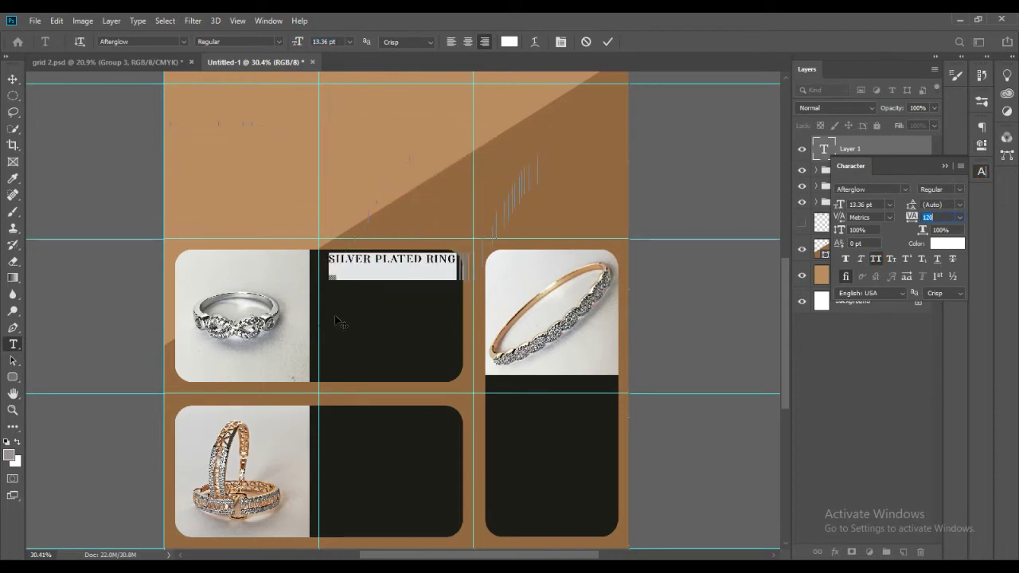
{"action": "left_click", "coordinate": [608, 41]}
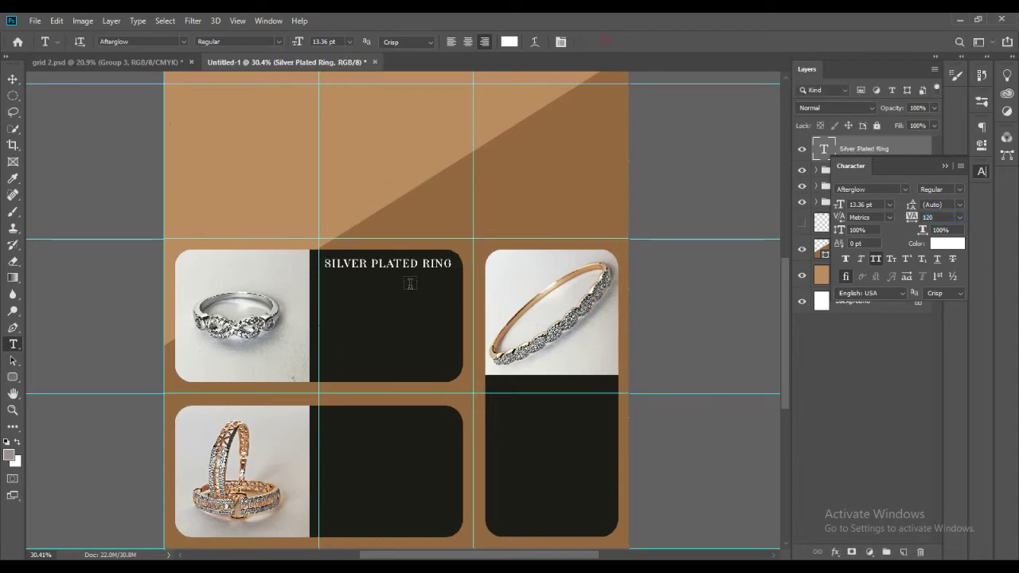
- Type product code R00289 below the title, coloured tan sampled from the background
{"action": "left_click", "coordinate": [395, 289]}
{"action": "type", "text": "RO0"}
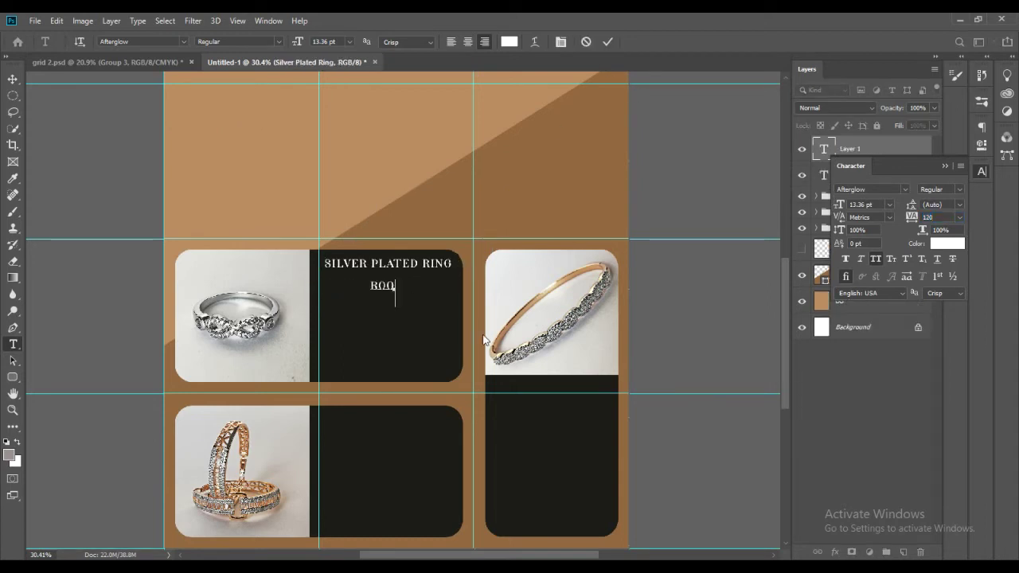
{"action": "type", "text": "289"}
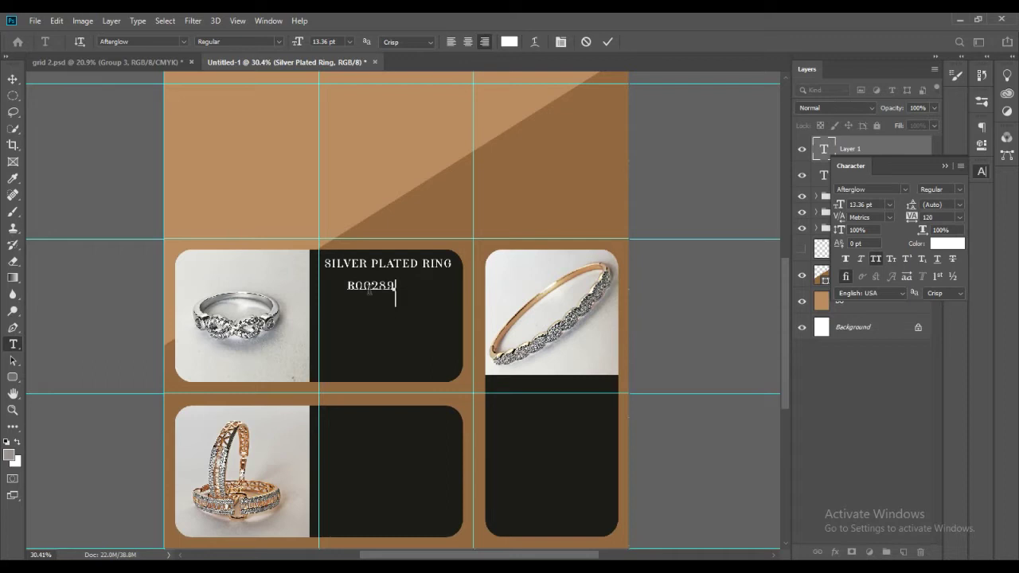
{"action": "double_click", "coordinate": [371, 285]}
{"action": "left_click", "coordinate": [509, 41]}
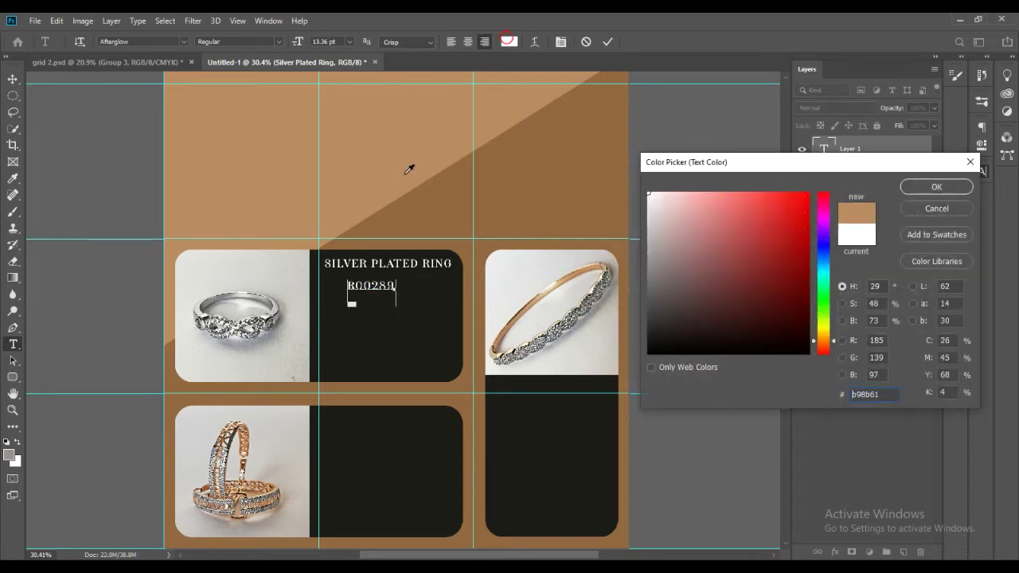
{"action": "left_click", "coordinate": [405, 174]}
{"action": "left_click", "coordinate": [925, 188]}
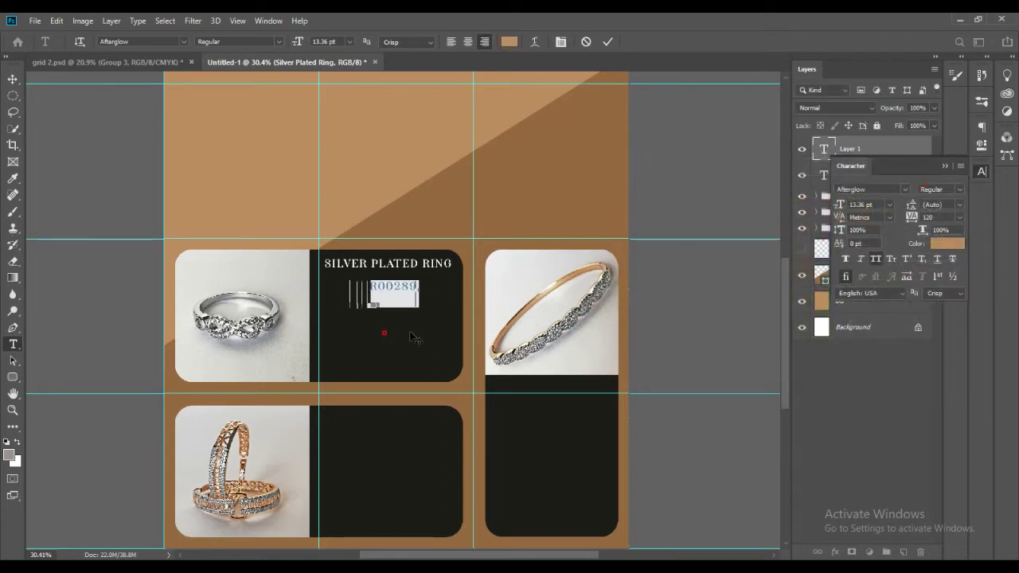
{"action": "left_click", "coordinate": [608, 41]}
{"action": "left_click", "coordinate": [337, 320]}
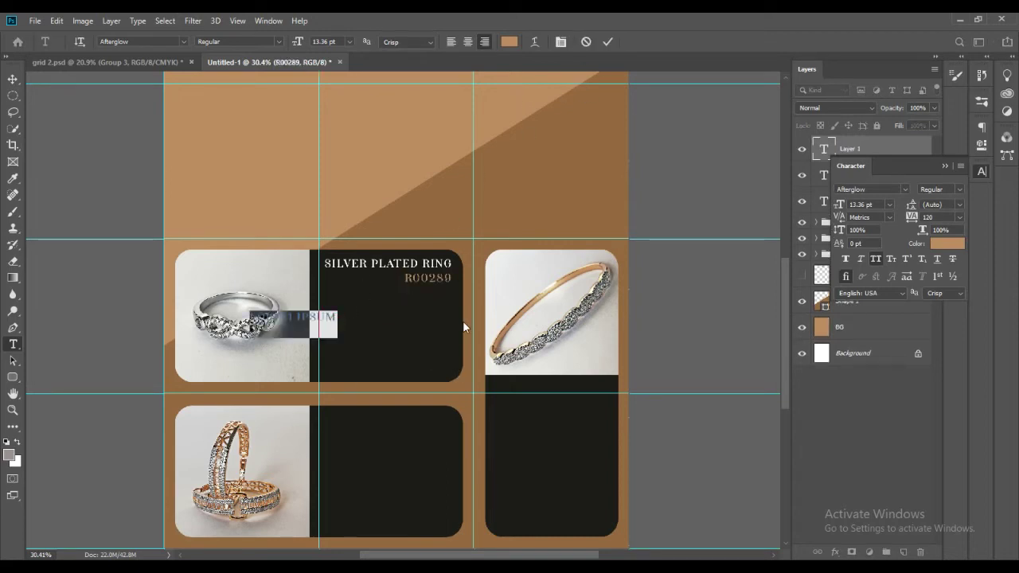
- Enter a 'Silver Plated Ring' line with All Caps turned off, placed to the right
{"action": "type", "text": "SILVER PLATED"}
{"action": "left_click_drag", "start_coordinate": [335, 361], "coordinate": [431, 363]}
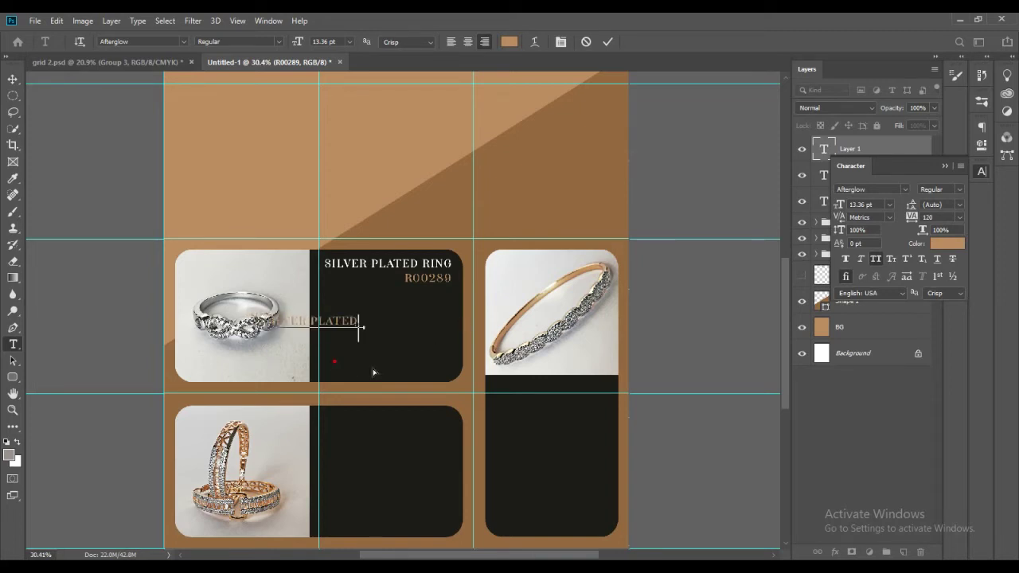
{"action": "triple_click", "coordinate": [406, 317]}
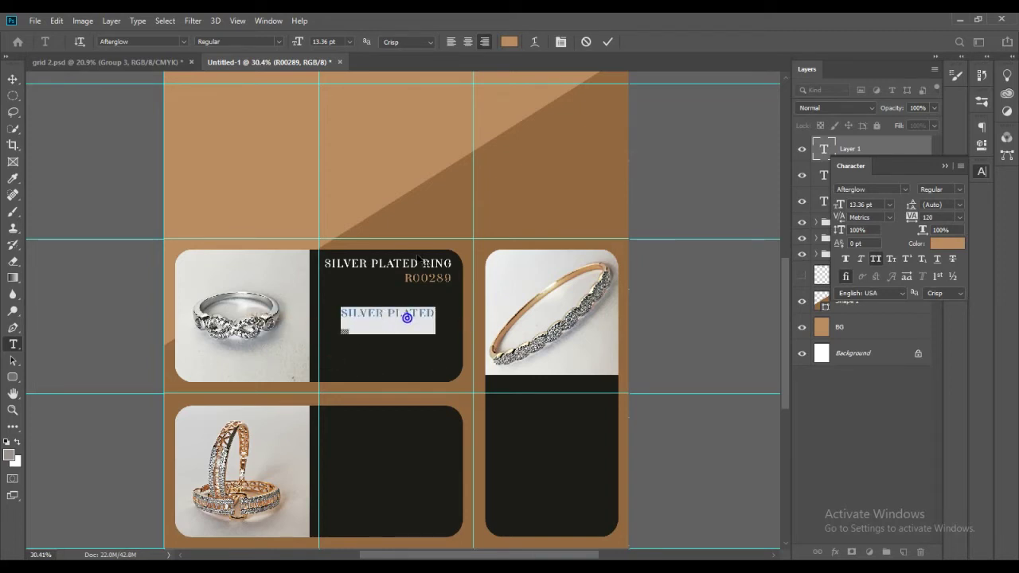
{"action": "left_click", "coordinate": [876, 260]}
{"action": "left_click", "coordinate": [440, 314]}
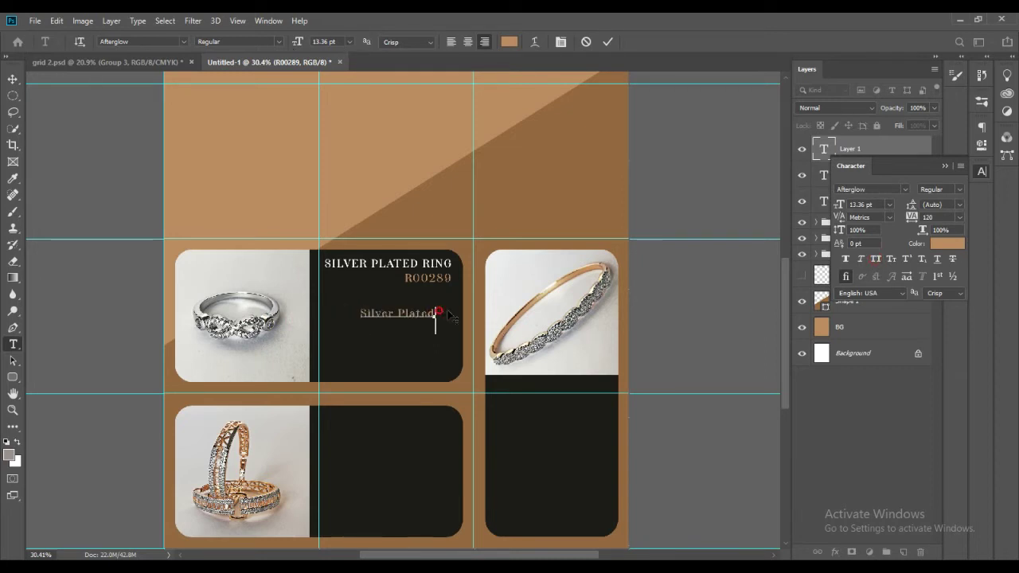
{"action": "type", "text": " Ring"}
- Colour the Silver Plated Ring line near-white
{"action": "key", "text": "ctrl+a"}
{"action": "left_click", "coordinate": [508, 42]}
{"action": "left_click", "coordinate": [695, 211]}
{"action": "left_click", "coordinate": [924, 186]}
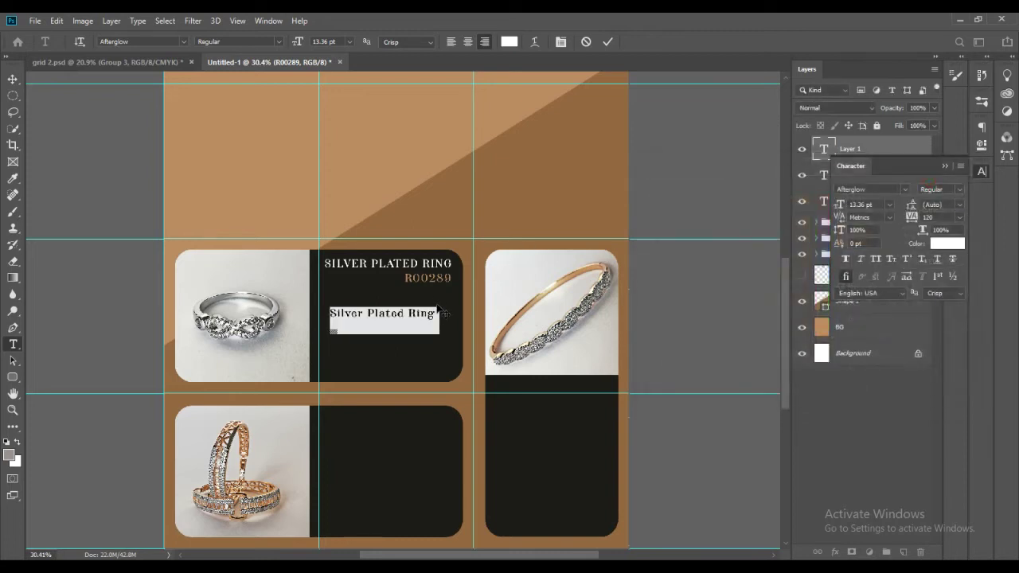
- Add a second line 'Cubic Zirconia' to the feature list
{"action": "left_click", "coordinate": [440, 311]}
{"action": "key", "text": "Return"}
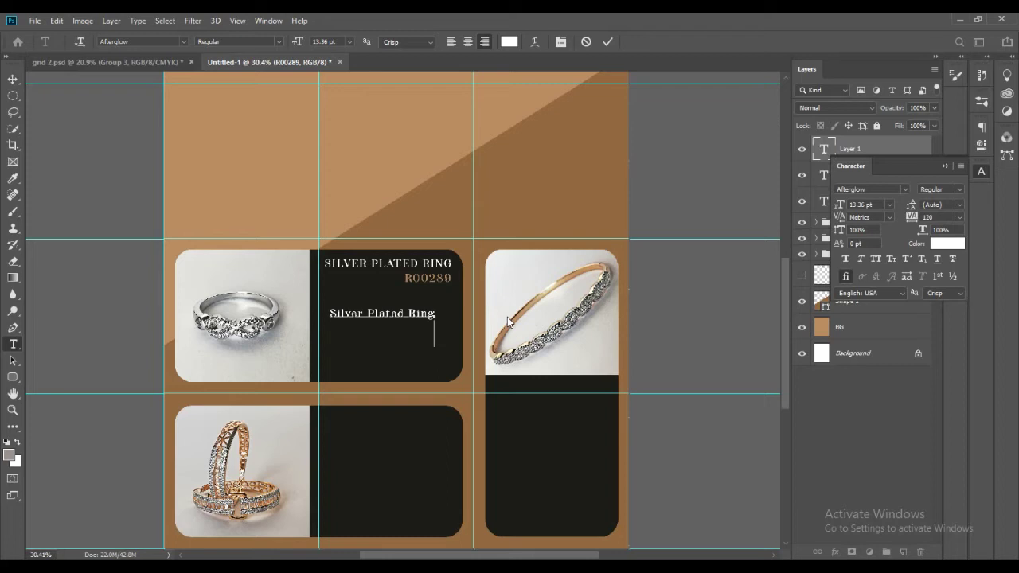
{"action": "type", "text": "Cubic"}
{"action": "type", "text": " Zirconia"}
{"action": "scroll", "coordinate": [405, 334], "scroll_direction": "up", "scroll_amount": 5}
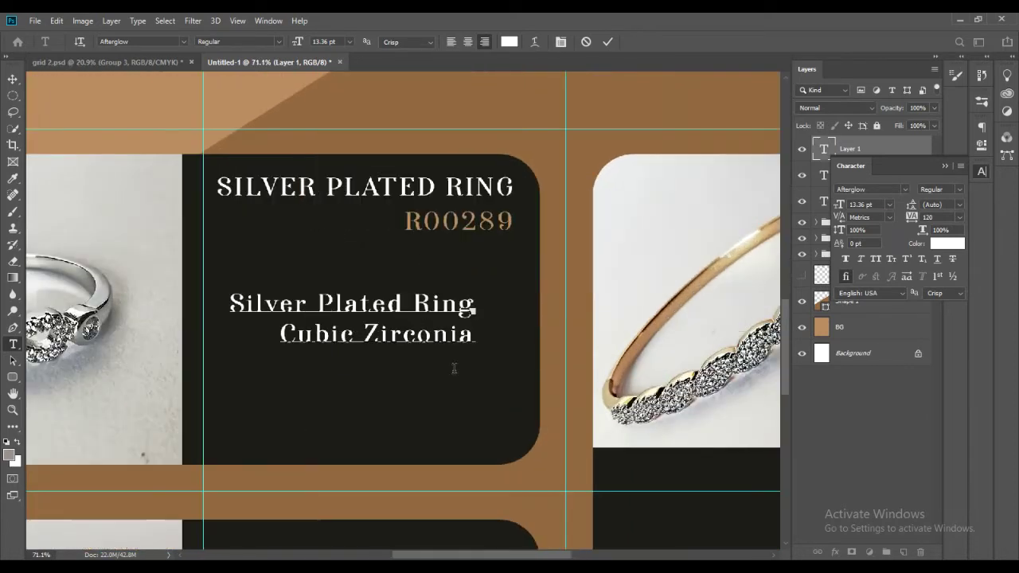
{"action": "key", "text": "alt+space"}
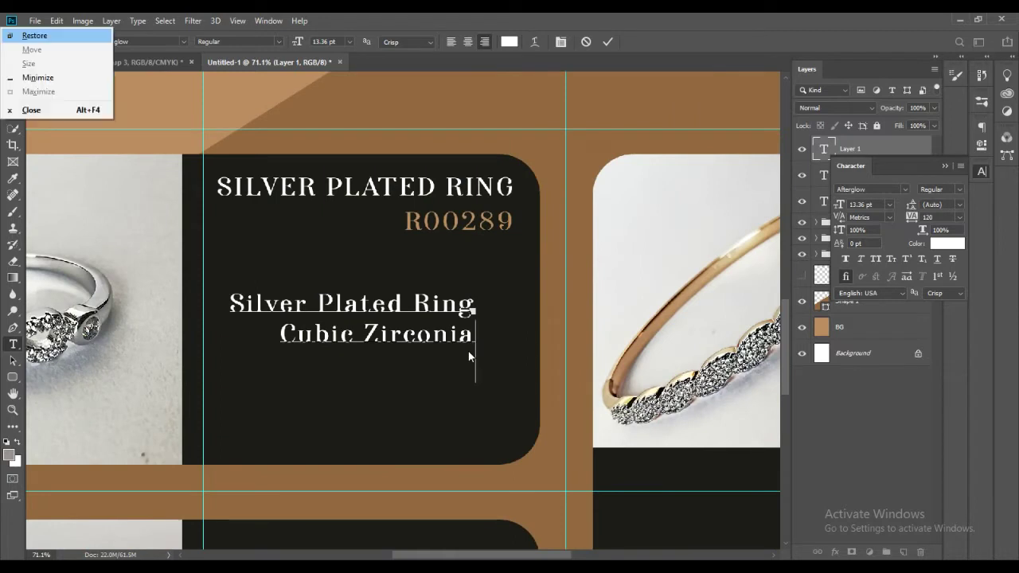
{"action": "key", "text": "Escape"}
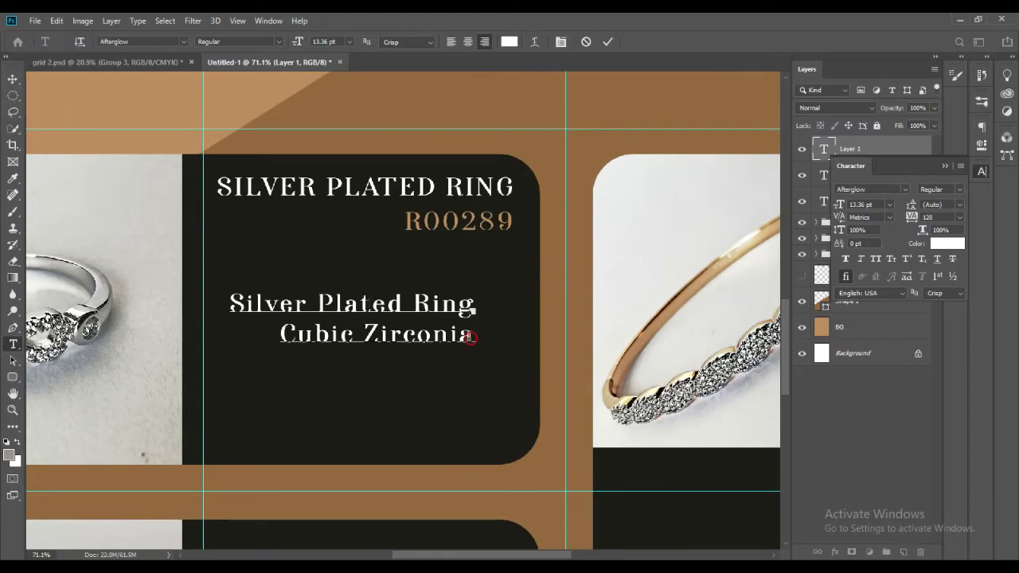
- Add the lines 'Free Delivery' and 'Free Ring box' to the feature list
{"action": "type", "text": "Freee"}
{"action": "key", "text": "BackSpace"}
{"action": "type", "text": "e"}
{"action": "key", "text": "BackSpace"}
{"action": "type", "text": "Delivert"}
{"action": "key", "text": "BackSpace"}
{"action": "type", "text": "y"}
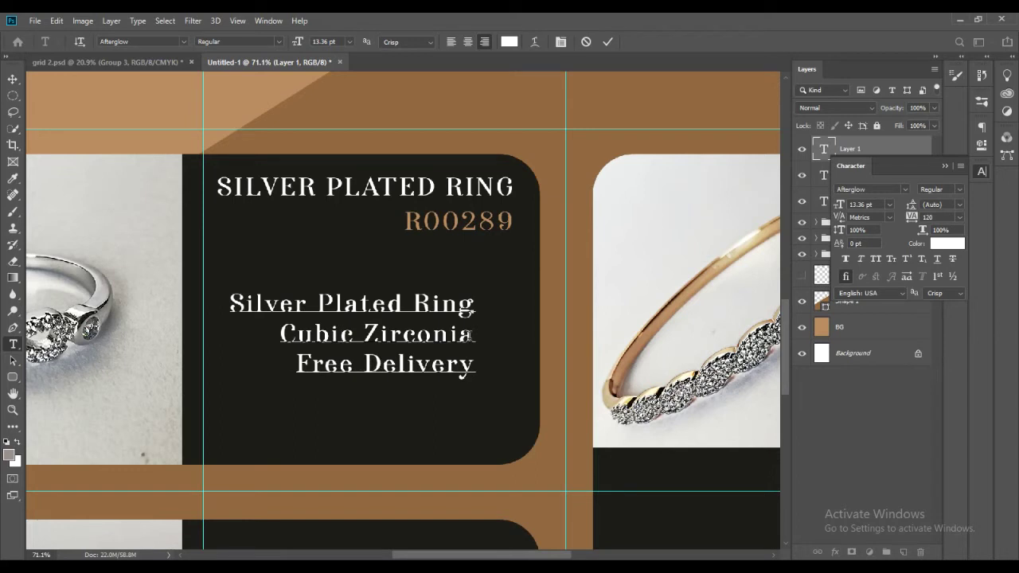
{"action": "key", "text": "Return"}
{"action": "type", "text": "Free Ring box"}
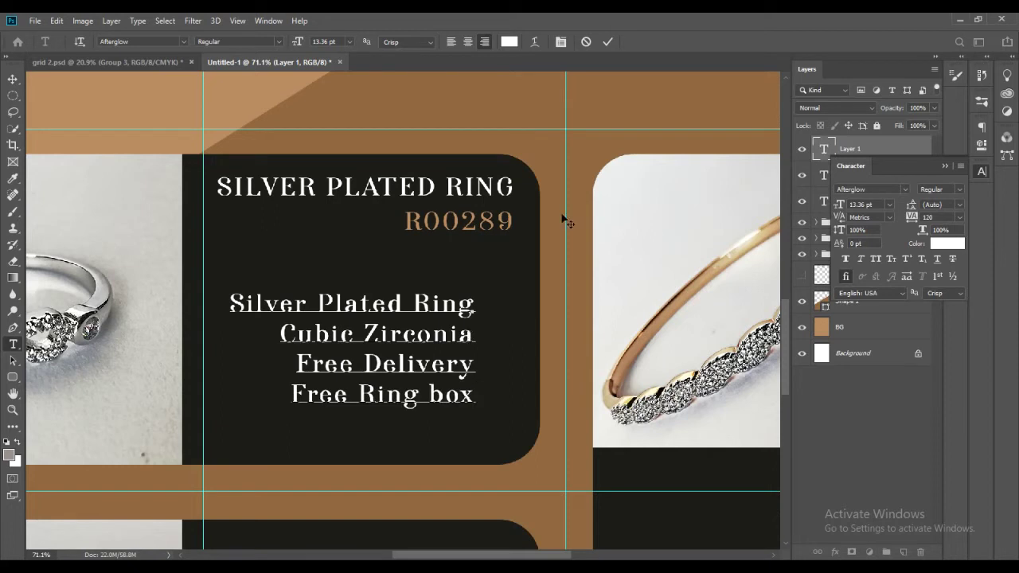
- Commit the feature list and align it with the title's right edge
{"action": "left_click", "coordinate": [607, 42]}
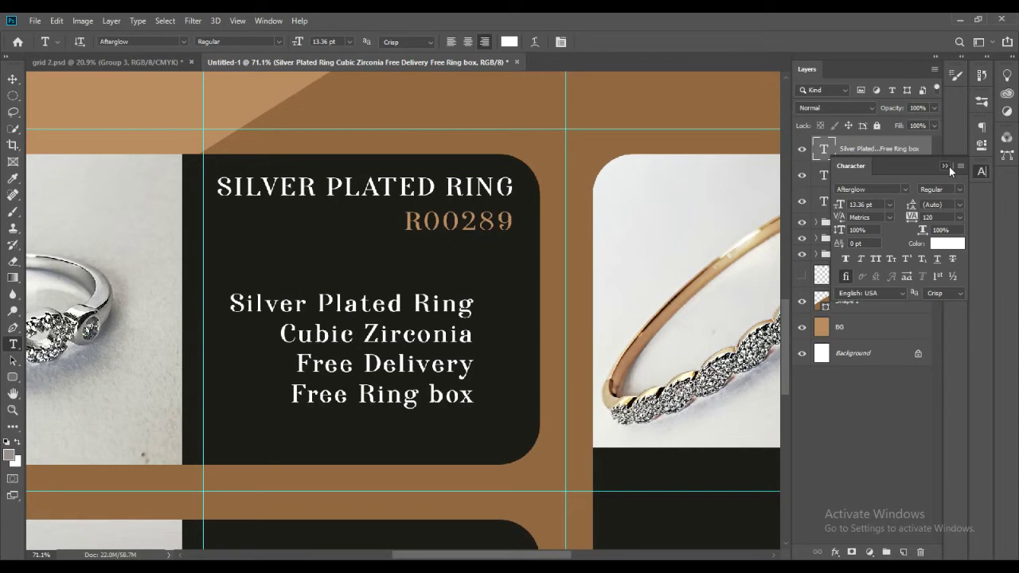
{"action": "left_click", "coordinate": [948, 167]}
{"action": "key", "text": "v"}
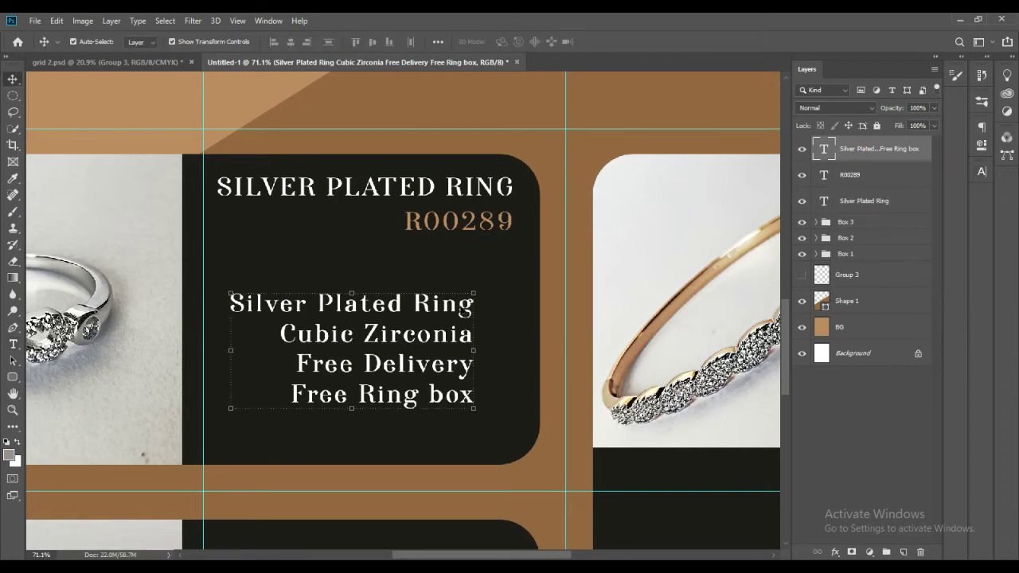
{"action": "left_click_drag", "start_coordinate": [463, 310], "coordinate": [502, 310]}
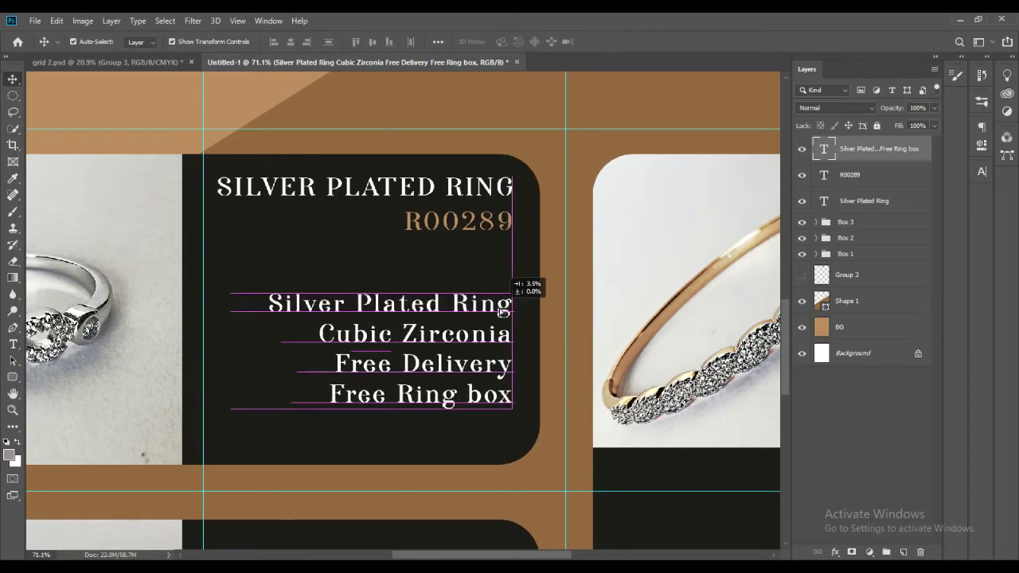
- Select the feature-list, R00289 and Silver Plated Ring title text layers together
{"action": "scroll", "coordinate": [497, 423], "scroll_direction": "down", "scroll_amount": 3}
{"action": "left_click", "coordinate": [867, 463]}
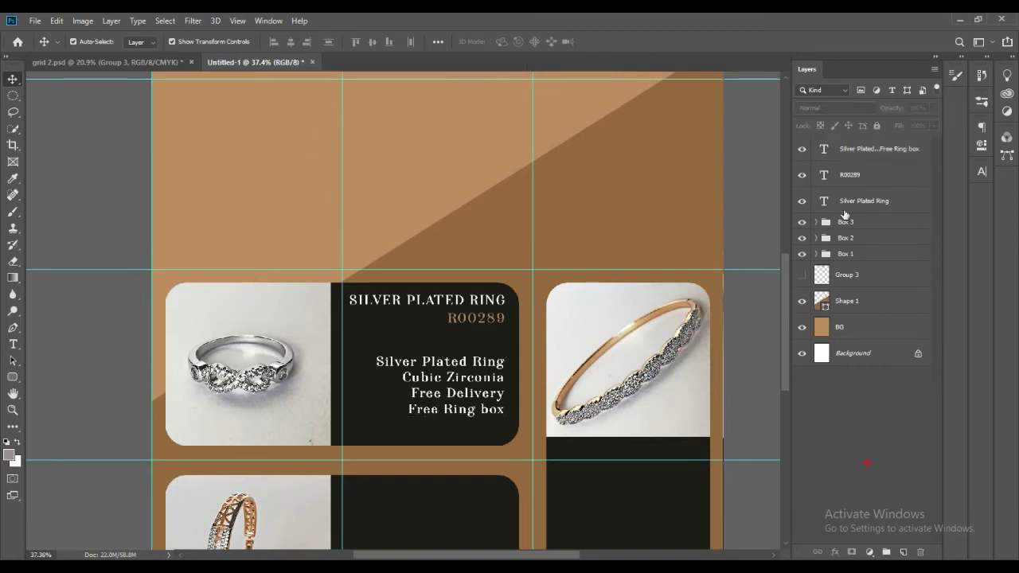
{"action": "left_click", "coordinate": [872, 152]}
{"action": "left_click", "coordinate": [870, 175], "text": "shift"}
{"action": "left_click", "coordinate": [865, 201], "text": "shift"}
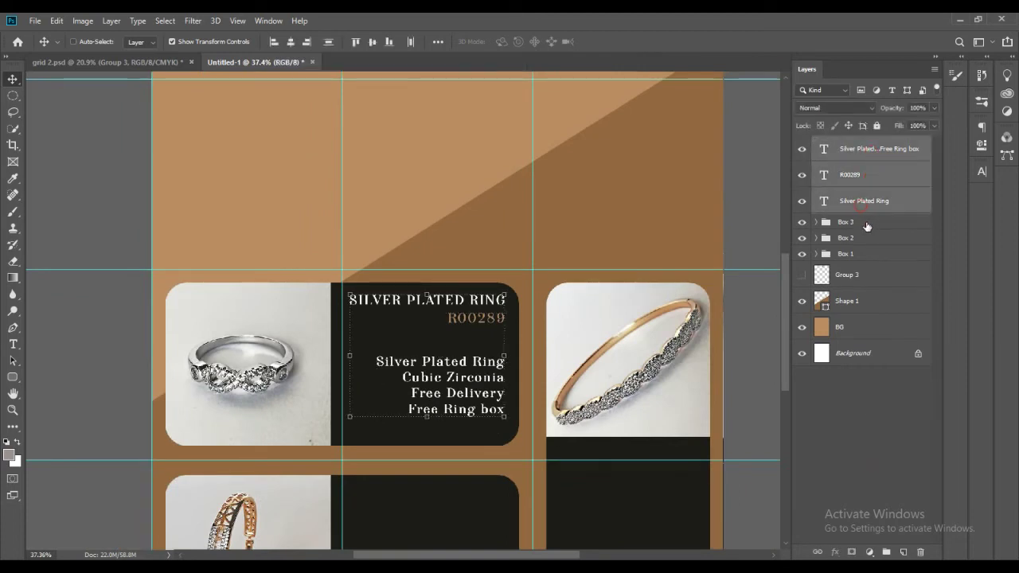
- Group the three selected card text layers and name the group Text
{"action": "key", "text": "ctrl+g"}
{"action": "double_click", "coordinate": [848, 145]}
{"action": "type", "text": "Text"}
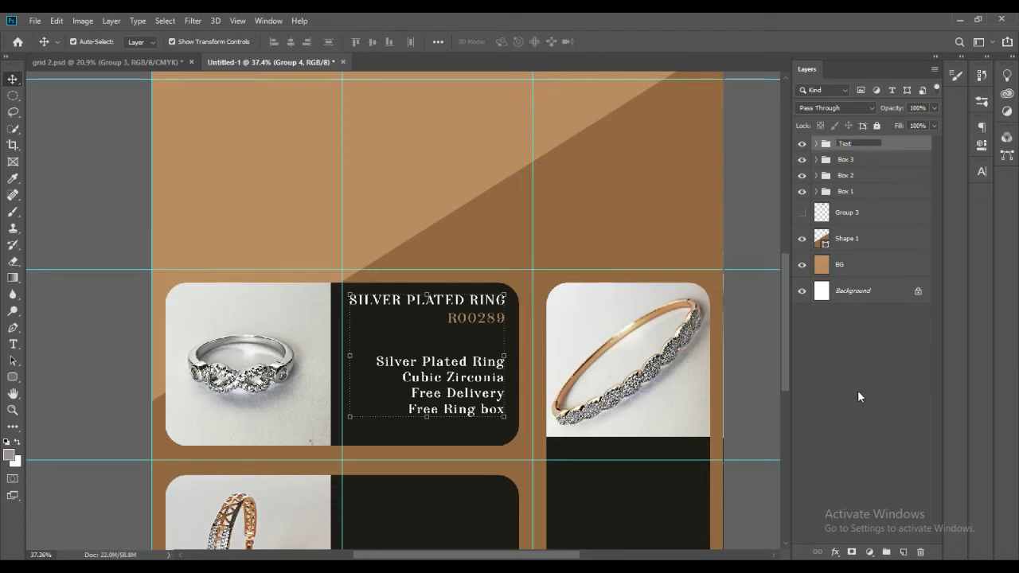
{"action": "left_click", "coordinate": [857, 388]}
- Duplicate the Text group and place a copy inside each of Box 1, Box 2 and Box 3
{"action": "left_click", "coordinate": [861, 144]}
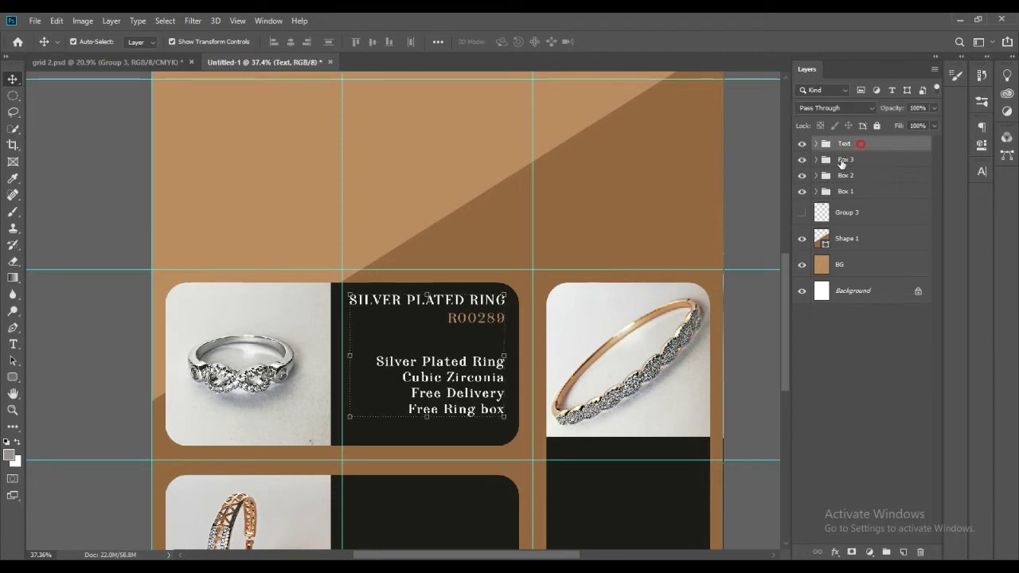
{"action": "key", "text": "ctrl+j"}
{"action": "key", "text": "ctrl+j"}
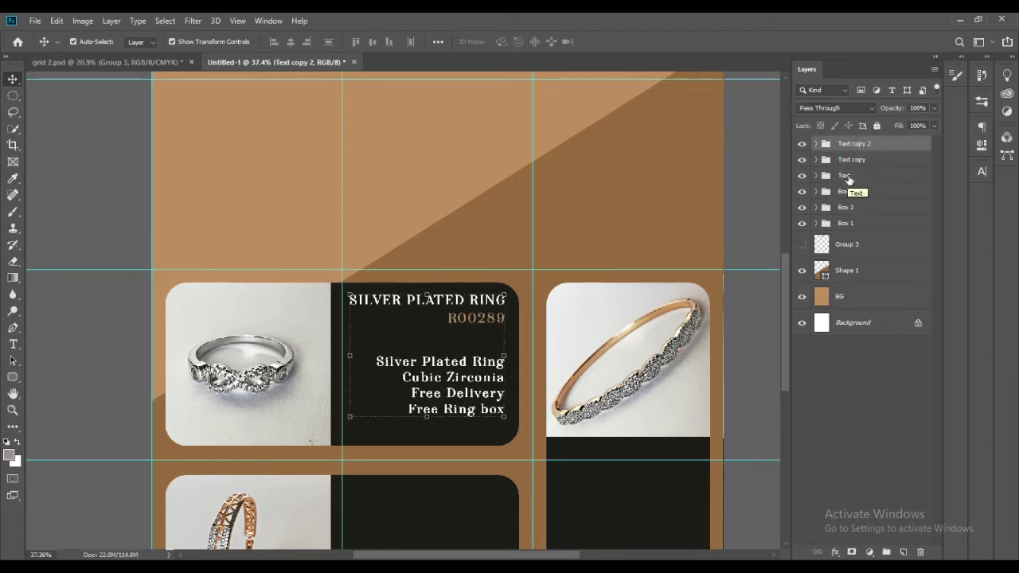
{"action": "left_click", "coordinate": [849, 176]}
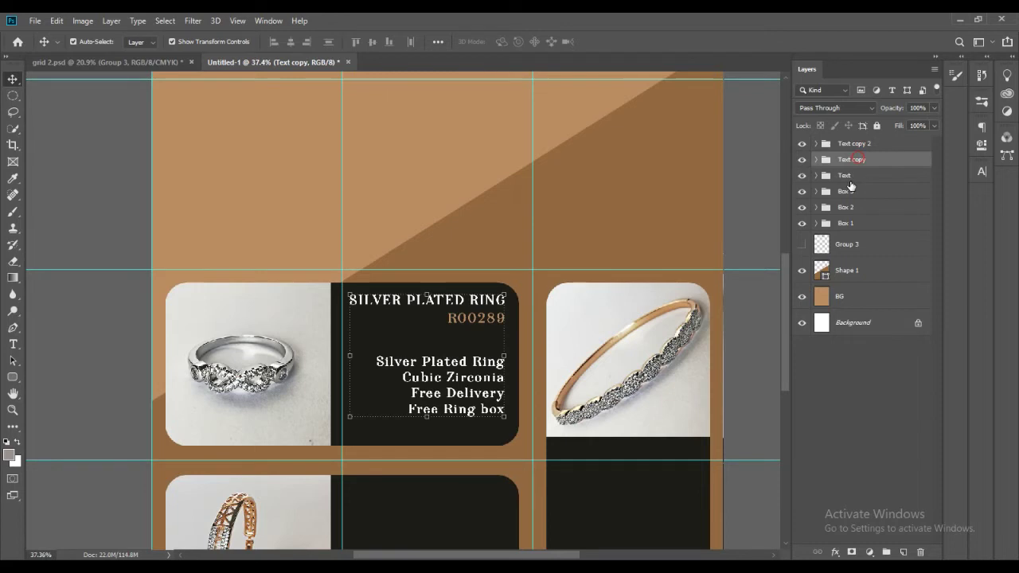
{"action": "left_click_drag", "start_coordinate": [848, 175], "coordinate": [847, 224]}
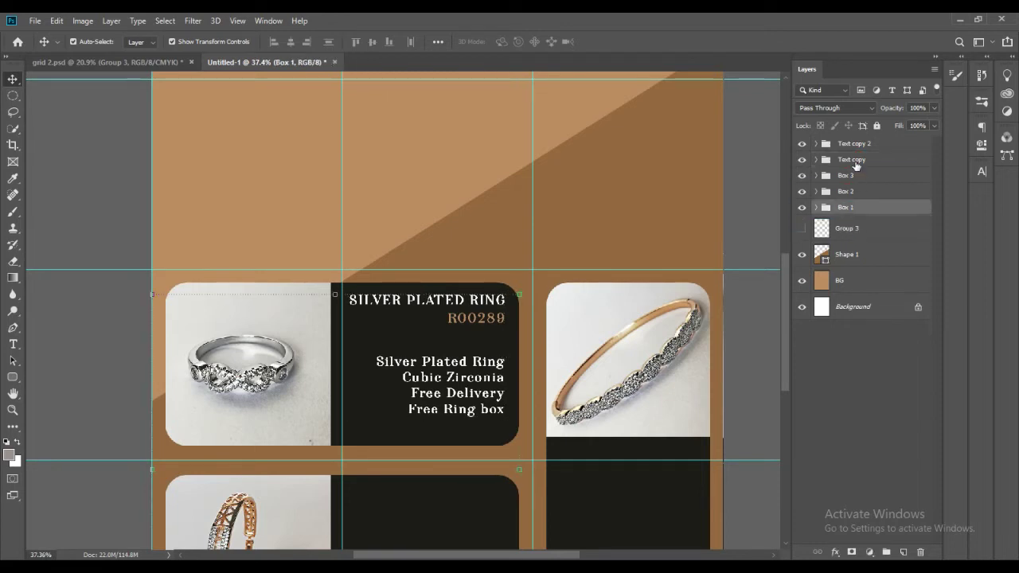
{"action": "left_click_drag", "start_coordinate": [855, 165], "coordinate": [852, 192]}
{"action": "left_click_drag", "start_coordinate": [854, 145], "coordinate": [854, 160]}
{"action": "left_click", "coordinate": [815, 175]}
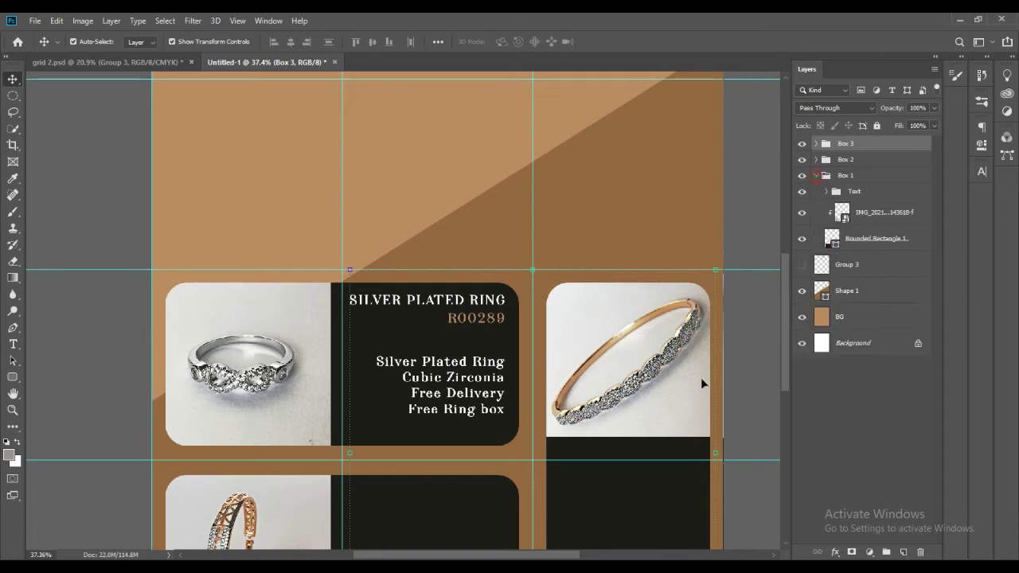
- Nudge a copied text group down onto the lower-left dark card
{"action": "left_click_drag", "start_coordinate": [661, 406], "coordinate": [607, 260]}
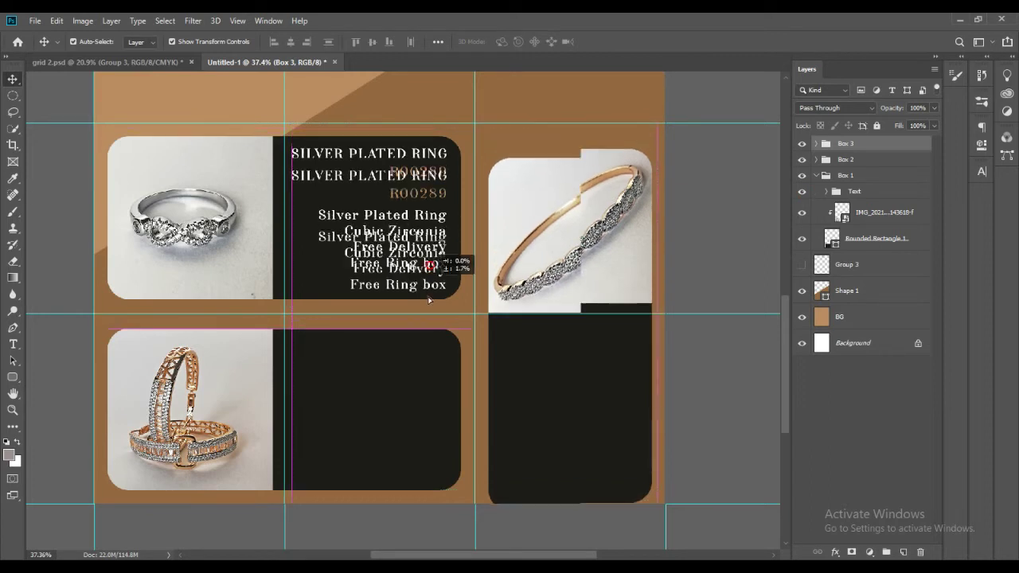
{"action": "left_click", "coordinate": [815, 143]}
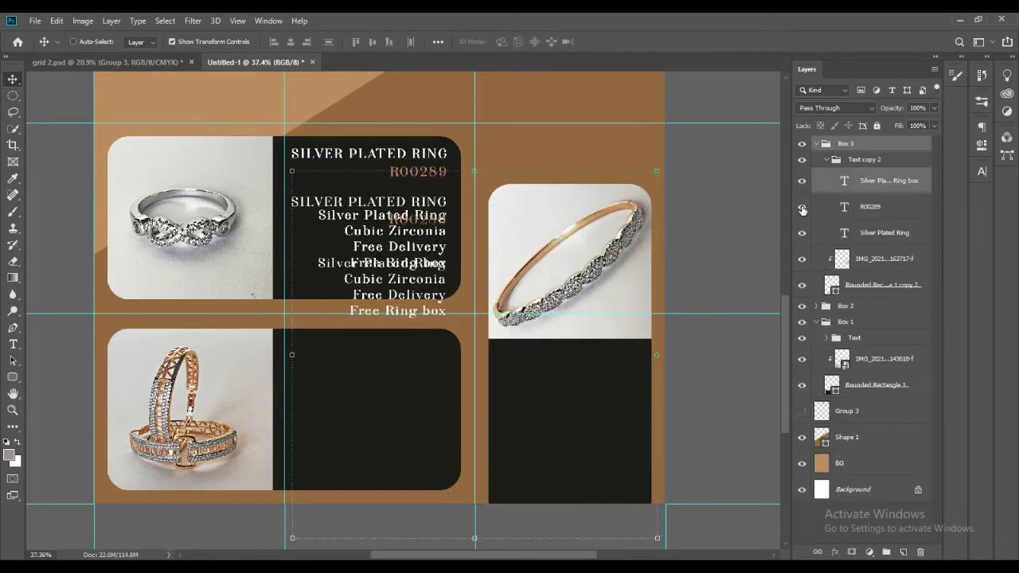
{"action": "left_click", "coordinate": [815, 144]}
{"action": "left_click", "coordinate": [853, 195]}
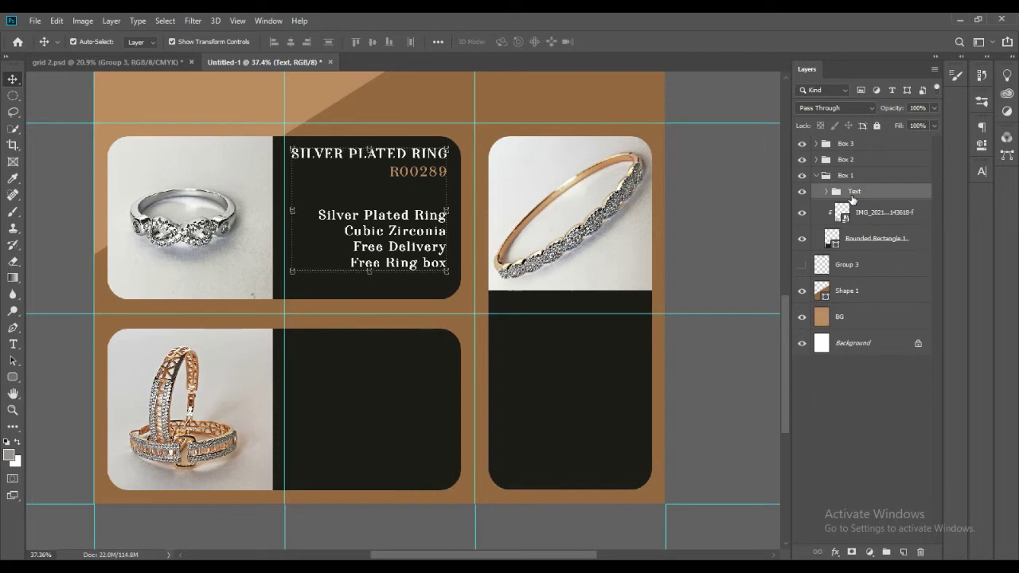
{"action": "key", "text": "alt+shift+Down"}
{"action": "key", "text": "alt+shift+Down"}
{"action": "key", "text": "alt+shift+Down"}
{"action": "key", "text": "shift+Down"}
{"action": "key", "text": "shift+Down"}
{"action": "key", "text": "shift+Down"}
{"action": "key", "text": "shift+Down"}
{"action": "key", "text": "shift+Down"}
{"action": "key", "text": "shift+Down"}
{"action": "key", "text": "shift+Down"}
{"action": "key", "text": "shift+Down"}
{"action": "key", "text": "shift+Down"}
{"action": "key", "text": "shift+Down"}
{"action": "key", "text": "shift+Down"}
{"action": "key", "text": "shift+Down"}
{"action": "key", "text": "shift+Down"}
{"action": "key", "text": "shift+Down"}
{"action": "key", "text": "shift+Down"}
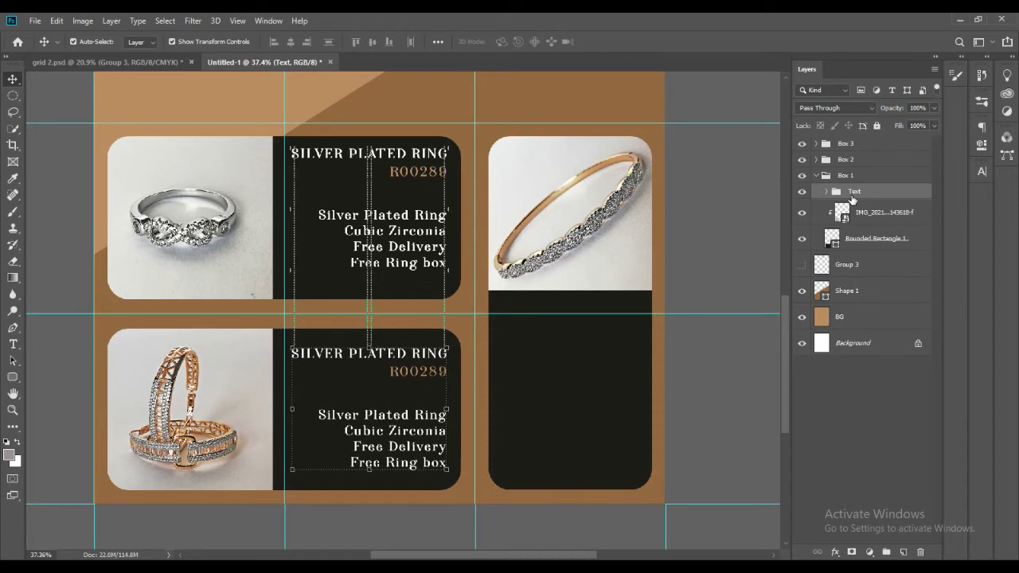
- Select the Text copy 2 group inside Box 3
{"action": "left_click", "coordinate": [821, 177]}
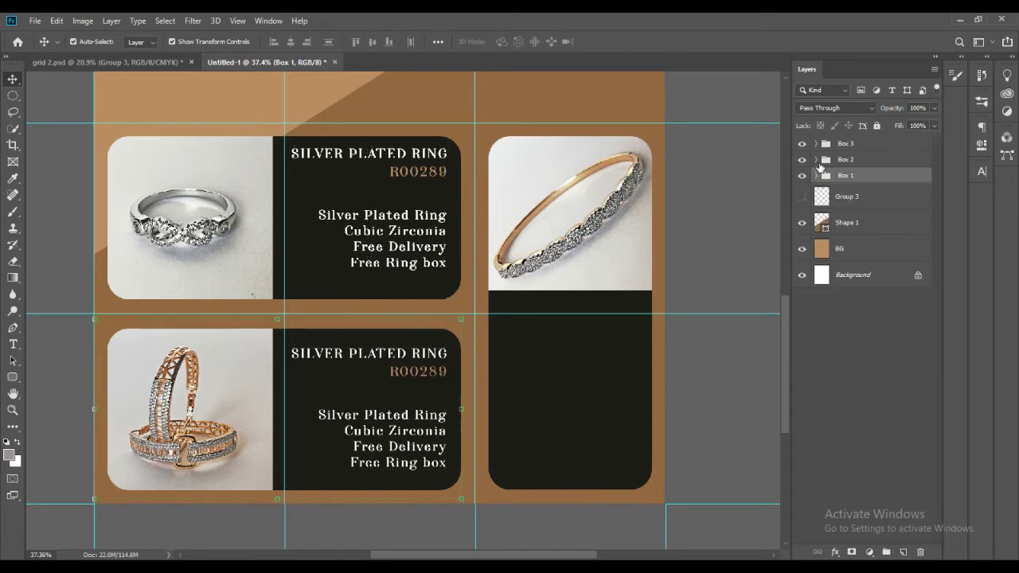
{"action": "left_click", "coordinate": [816, 144]}
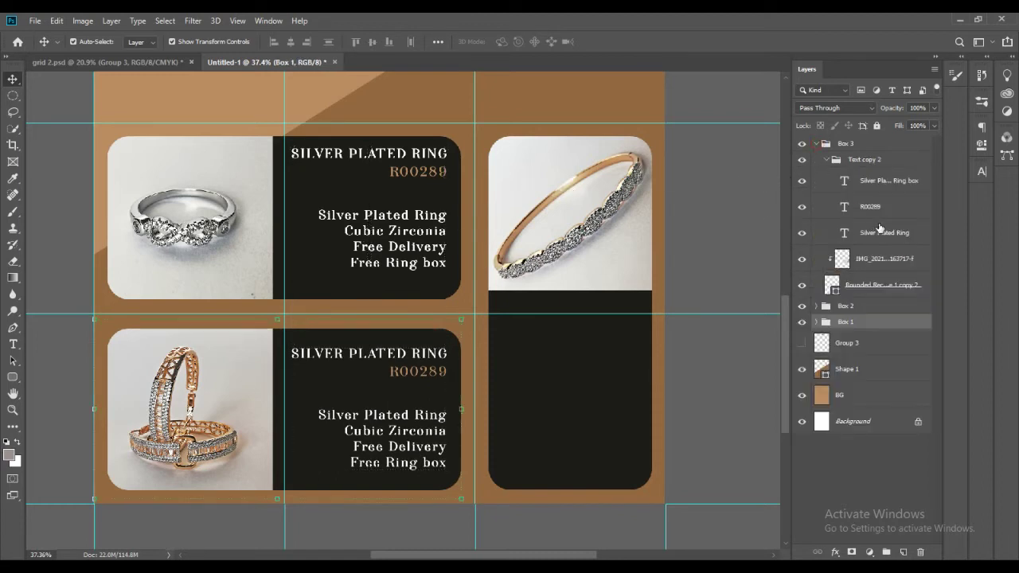
{"action": "left_click", "coordinate": [835, 162]}
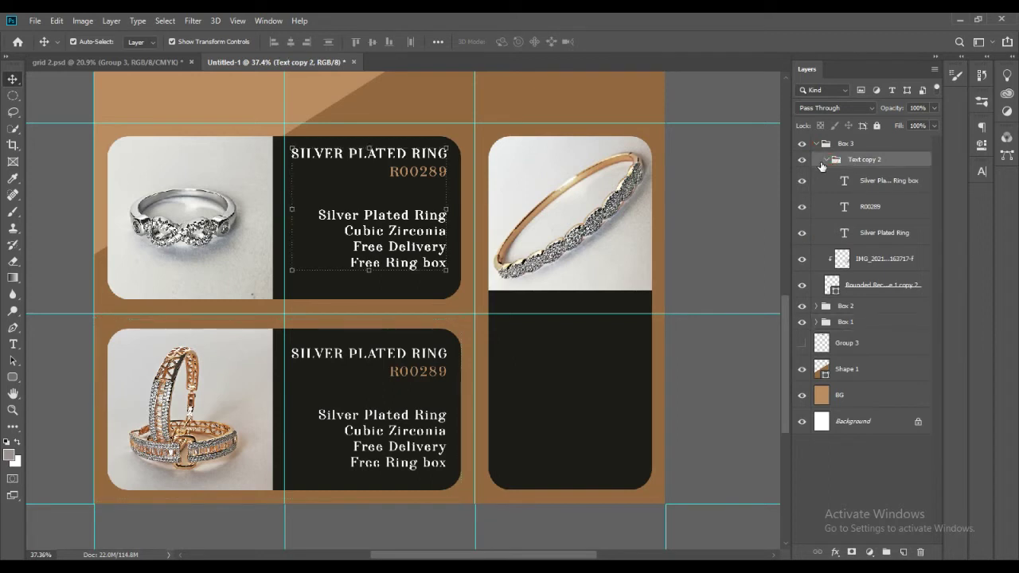
{"action": "left_click", "coordinate": [826, 160]}
- Move Text copy 2 onto the lower-right card with the title, R00289 and feature list
{"action": "key", "text": "shift+Down"}
{"action": "key", "text": "shift+Down"}
{"action": "key", "text": "shift+Down"}
{"action": "key", "text": "shift+Right"}
{"action": "key", "text": "shift+Right"}
{"action": "key", "text": "shift+Right"}
{"action": "key", "text": "shift+Right"}
{"action": "key", "text": "shift+Right"}
{"action": "key", "text": "shift+Right"}
{"action": "key", "text": "shift+Right"}
{"action": "key", "text": "shift+Right"}
{"action": "key", "text": "shift+Right"}
{"action": "key", "text": "shift+Right"}
{"action": "key", "text": "shift+Right"}
{"action": "key", "text": "shift+Right"}
{"action": "key", "text": "shift+Right"}
{"action": "key", "text": "shift+Right"}
{"action": "key", "text": "shift+Right"}
{"action": "key", "text": "shift+Right"}
{"action": "key", "text": "shift+Right"}
{"action": "key", "text": "shift+Right"}
{"action": "key", "text": "shift+Right"}
{"action": "key", "text": "shift+Right"}
{"action": "key", "text": "shift+Right"}
{"action": "key", "text": "shift+Down"}
{"action": "key", "text": "shift+Down"}
{"action": "key", "text": "shift+Down"}
{"action": "key", "text": "shift+Down"}
{"action": "key", "text": "shift+Down"}
{"action": "key", "text": "shift+Down"}
{"action": "key", "text": "shift+Down"}
{"action": "key", "text": "shift+Down"}
{"action": "key", "text": "shift+Down"}
{"action": "key", "text": "shift+Down"}
{"action": "key", "text": "shift+Down"}
{"action": "key", "text": "shift+Down"}
{"action": "key", "text": "shift+Down"}
{"action": "key", "text": "shift+Down"}
{"action": "key", "text": "shift+Down"}
{"action": "key", "text": "shift+Down"}
{"action": "key", "text": "shift+Down"}
{"action": "key", "text": "shift+Down"}
{"action": "key", "text": "shift+Up"}
{"action": "key", "text": "shift+Up"}
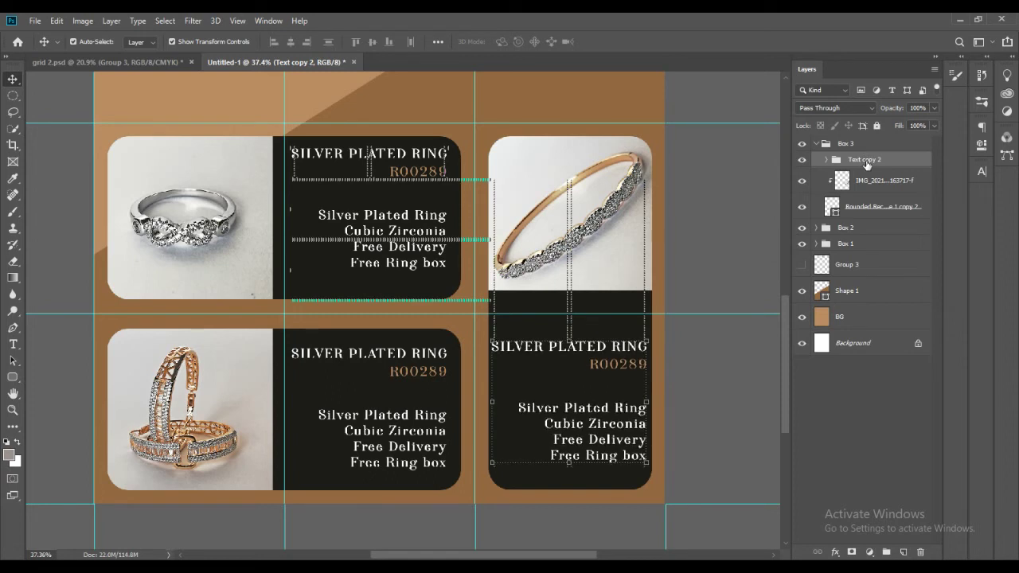
{"action": "key", "text": "shift+Down"}
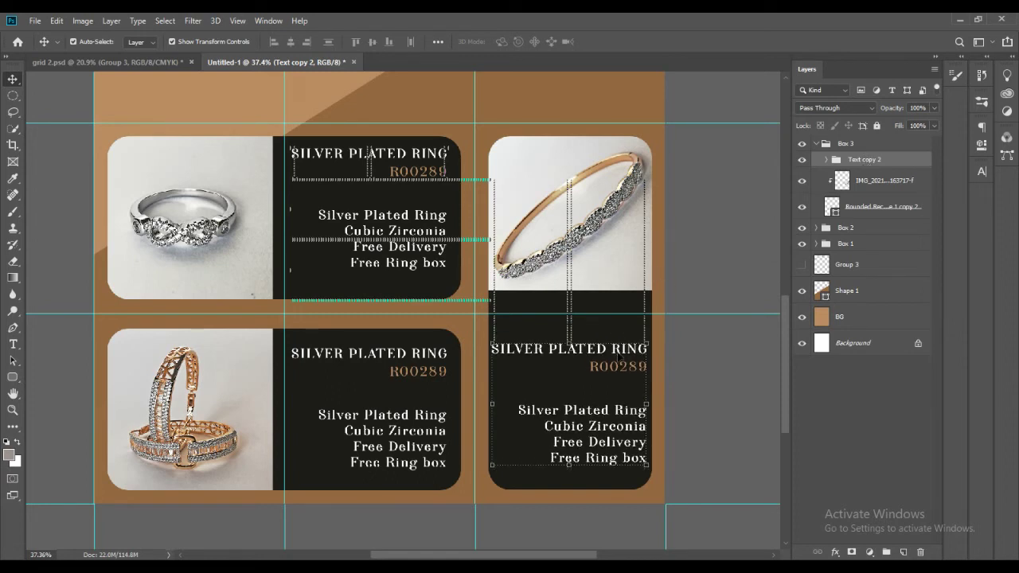
{"action": "left_click_drag", "start_coordinate": [620, 357], "coordinate": [620, 362]}
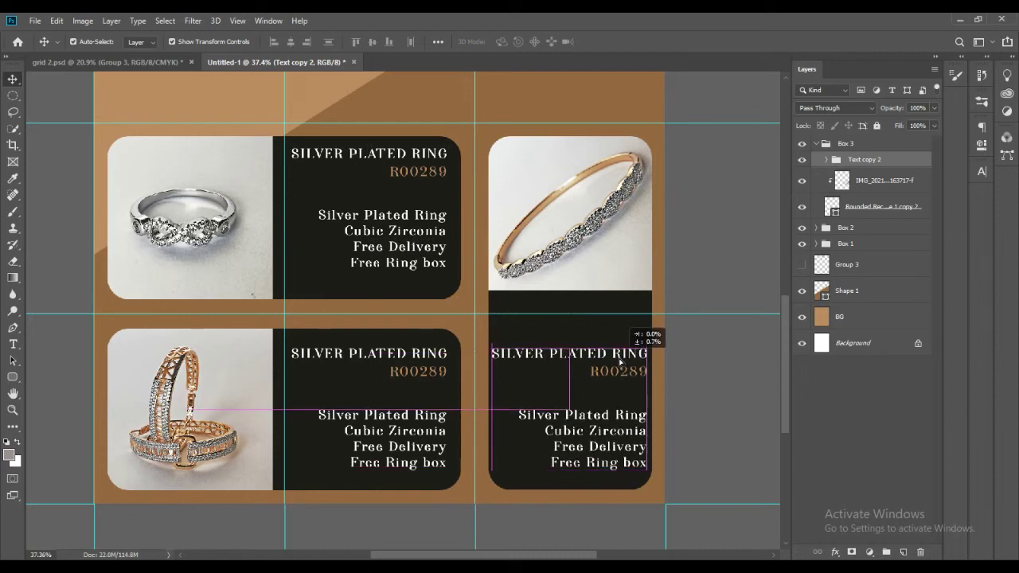
{"action": "left_click", "coordinate": [826, 160]}
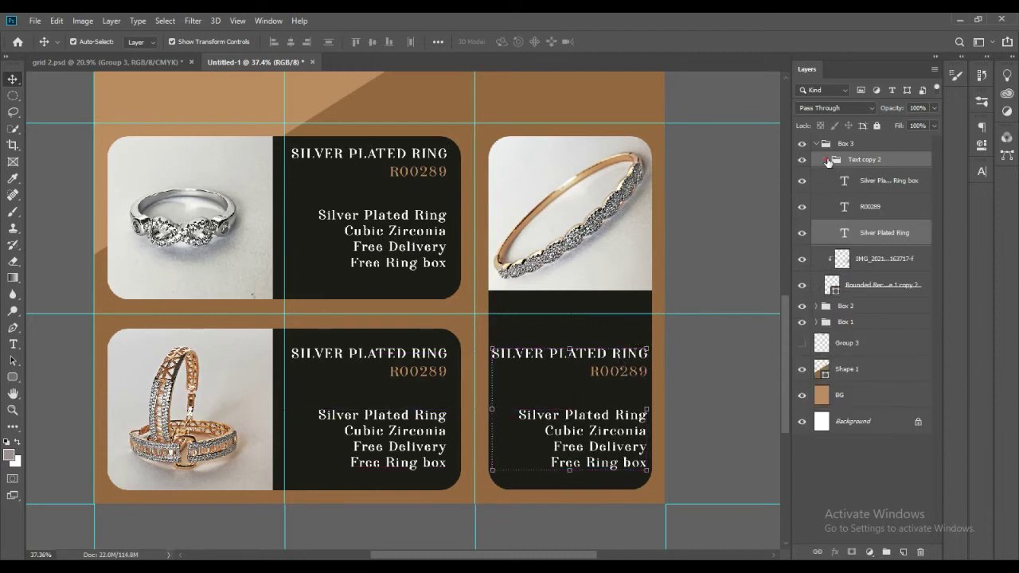
- Widen the lower-right card's rounded rectangle slightly on both sides
{"action": "left_click", "coordinate": [835, 210]}
{"action": "left_click", "coordinate": [803, 210]}
{"action": "key", "text": "ctrl+t"}
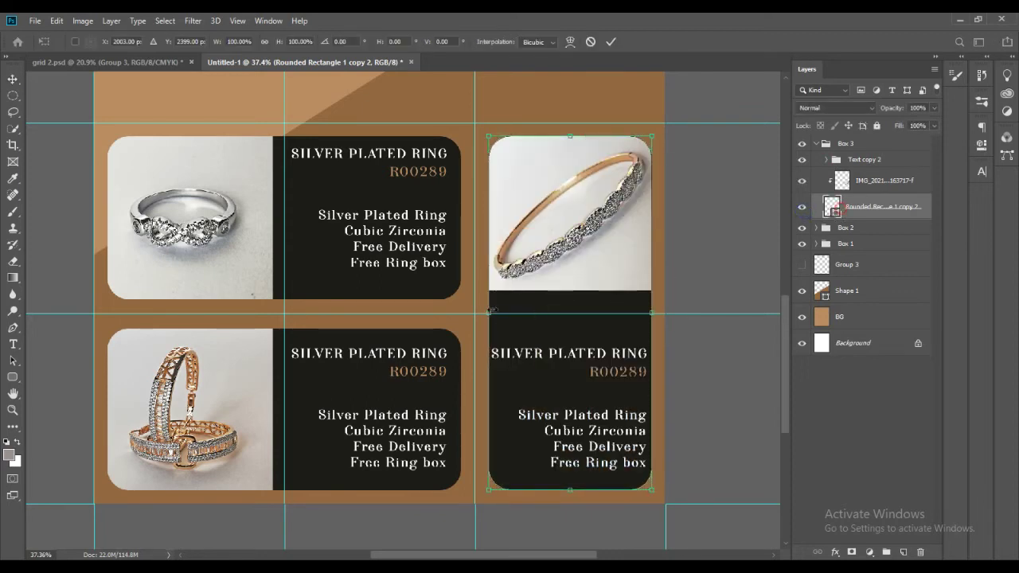
{"action": "left_click_drag", "start_coordinate": [491, 310], "coordinate": [485, 309]}
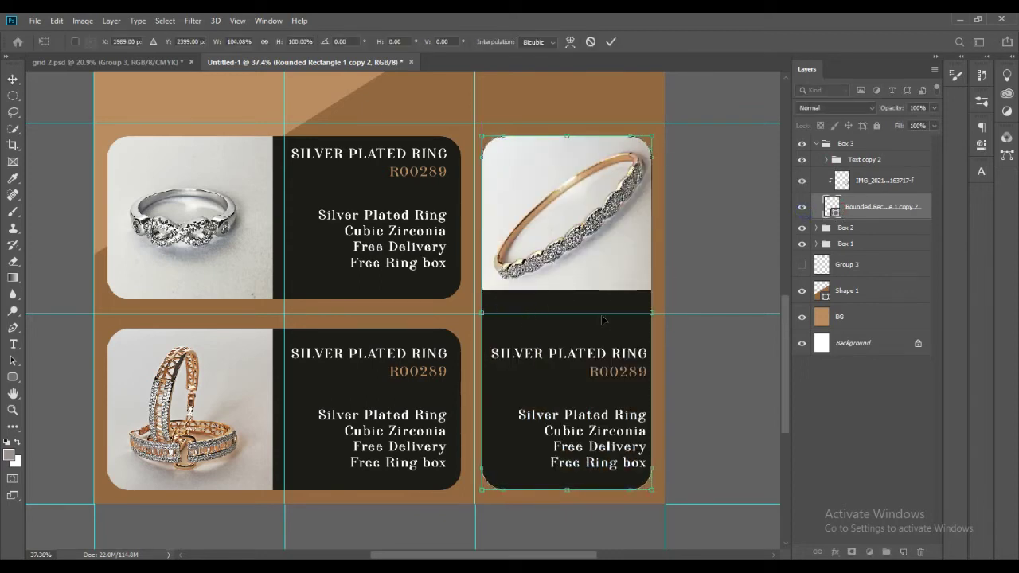
{"action": "left_click_drag", "start_coordinate": [652, 308], "coordinate": [658, 308]}
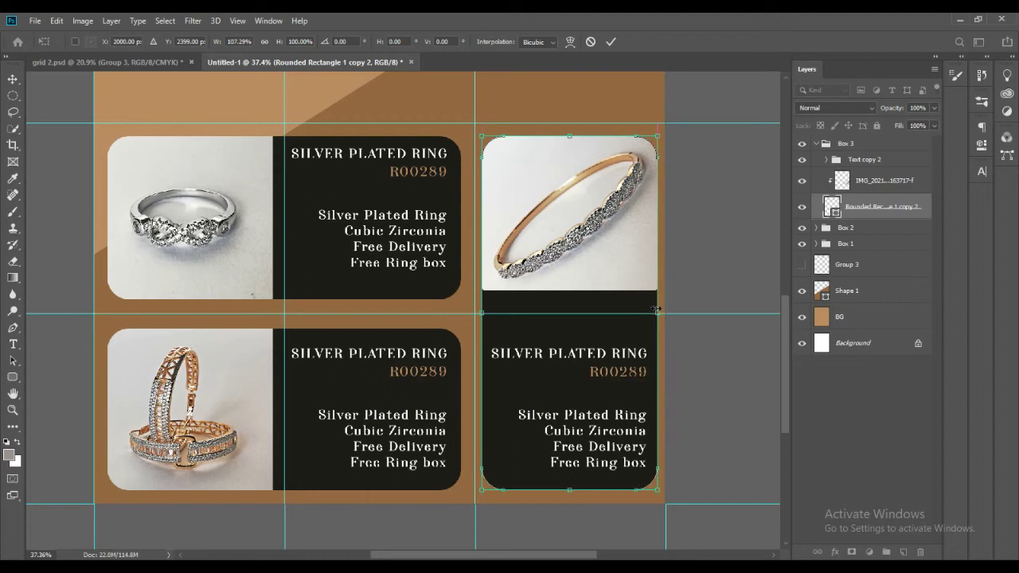
{"action": "left_click", "coordinate": [611, 41]}
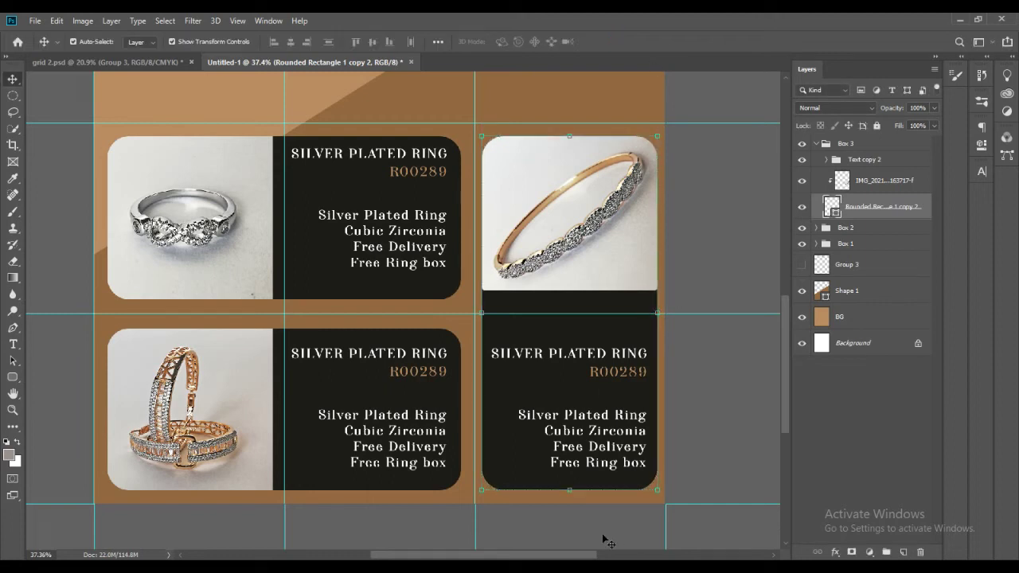
{"action": "scroll", "coordinate": [601, 532], "scroll_direction": "down", "scroll_amount": 1}
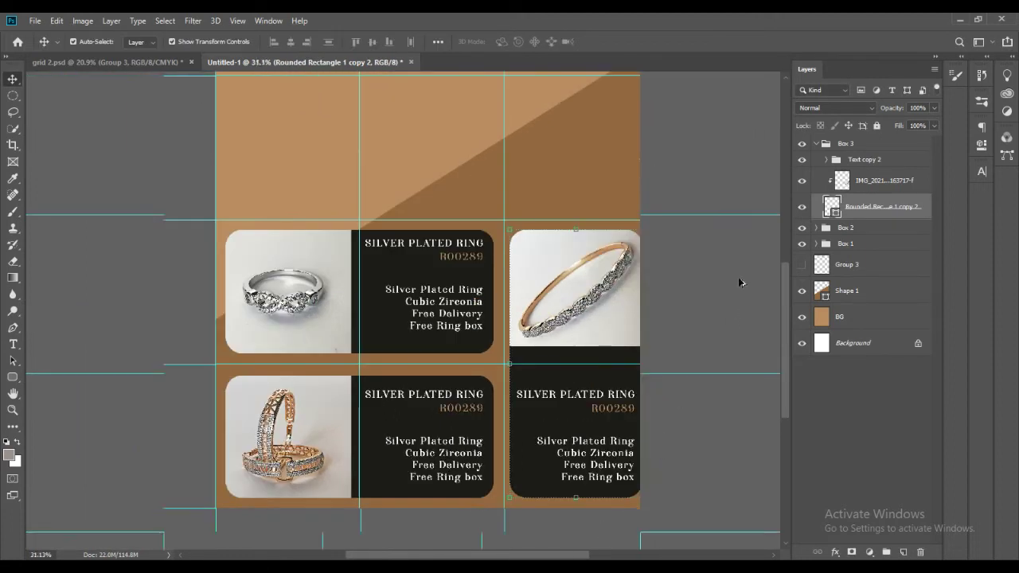
- Duplicate the Box 1 and Box 2 groups and stack the copies above Box 3
{"action": "left_click", "coordinate": [817, 144]}
{"action": "scroll", "coordinate": [534, 263], "scroll_direction": "down", "scroll_amount": 1}
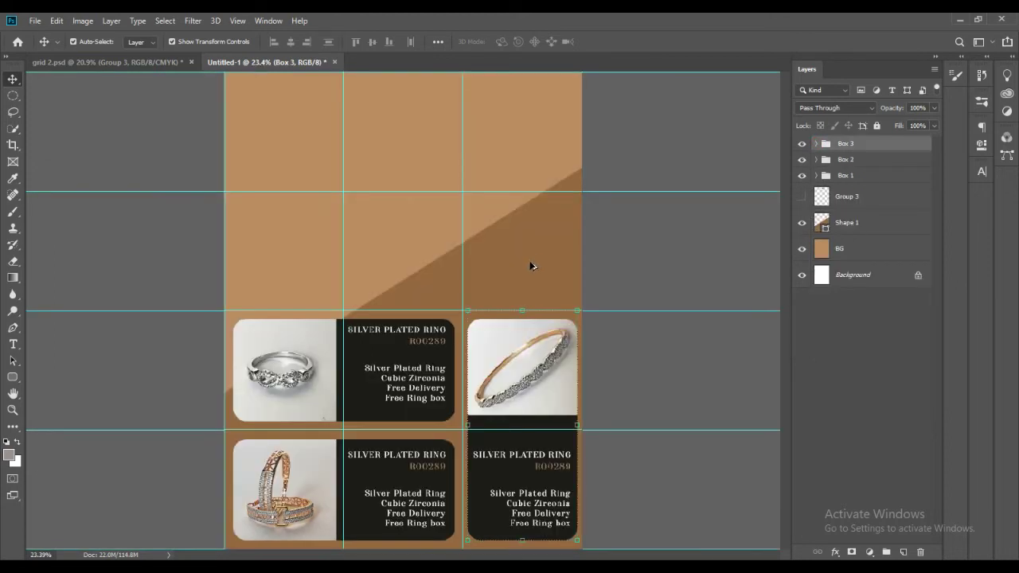
{"action": "left_click", "coordinate": [850, 176]}
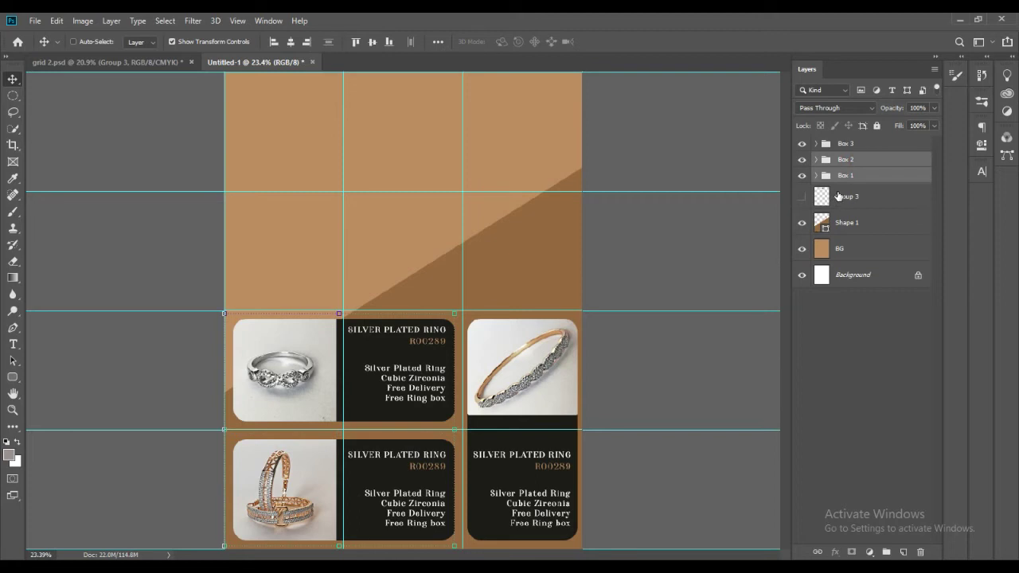
{"action": "key", "text": "ctrl+j"}
{"action": "left_click", "coordinate": [861, 143], "text": "ctrl"}
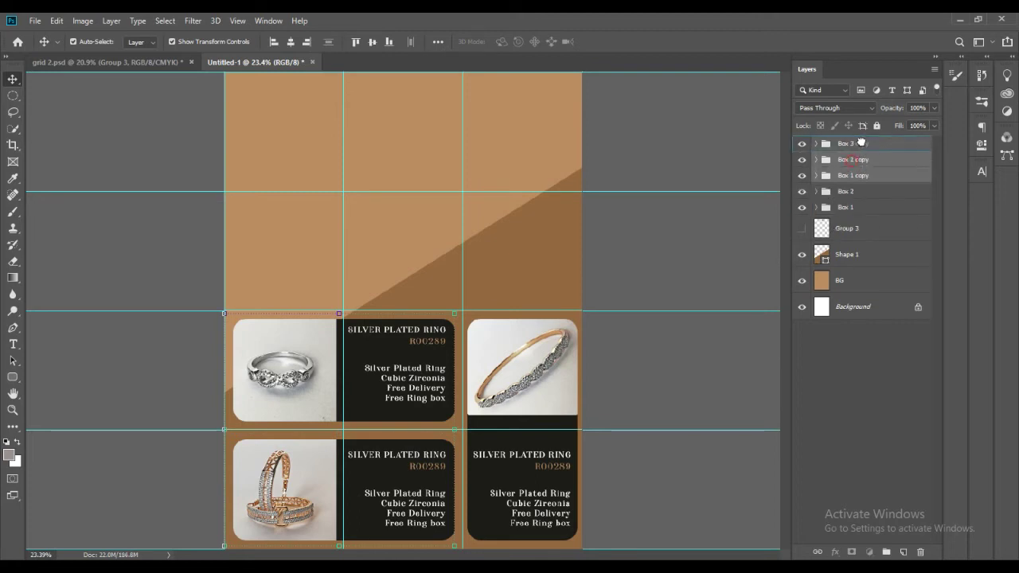
{"action": "left_click_drag", "start_coordinate": [869, 139], "coordinate": [870, 140]}
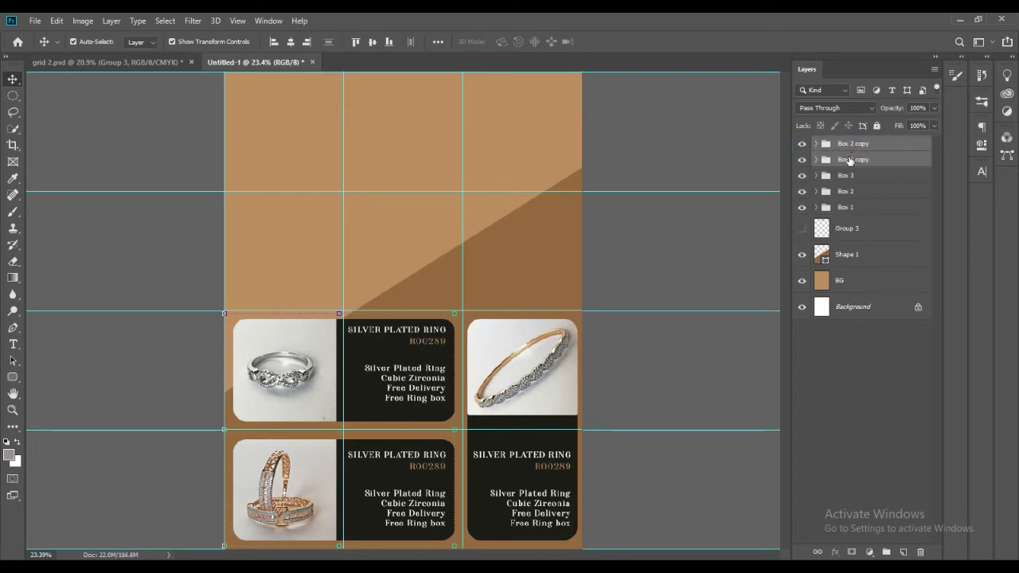
- Rename the duplicated groups Box 4 and Box 5
{"action": "double_click", "coordinate": [848, 159]}
{"action": "type", "text": "Box 4"}
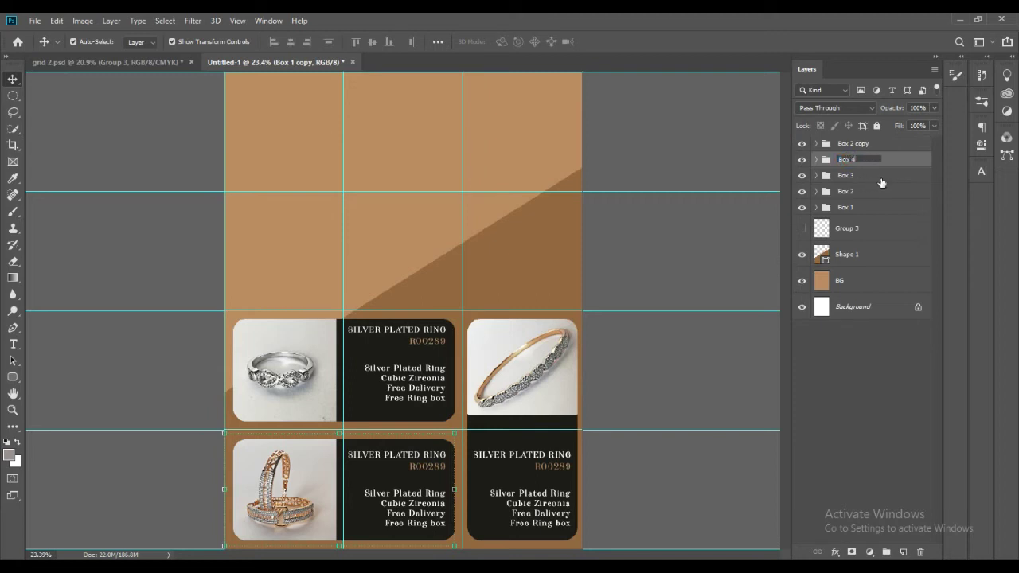
{"action": "double_click", "coordinate": [865, 143]}
{"action": "type", "text": "Box 5"}
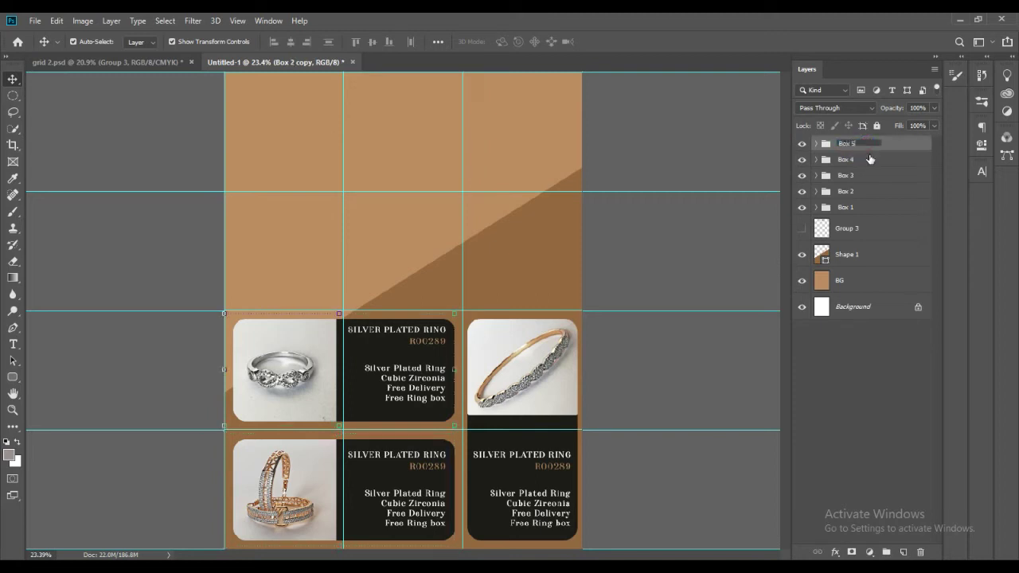
{"action": "key", "text": "Return"}
- Move Box 4 and Box 5 together into the poster's upper-right grid cells
{"action": "left_click", "coordinate": [899, 159], "text": "shift"}
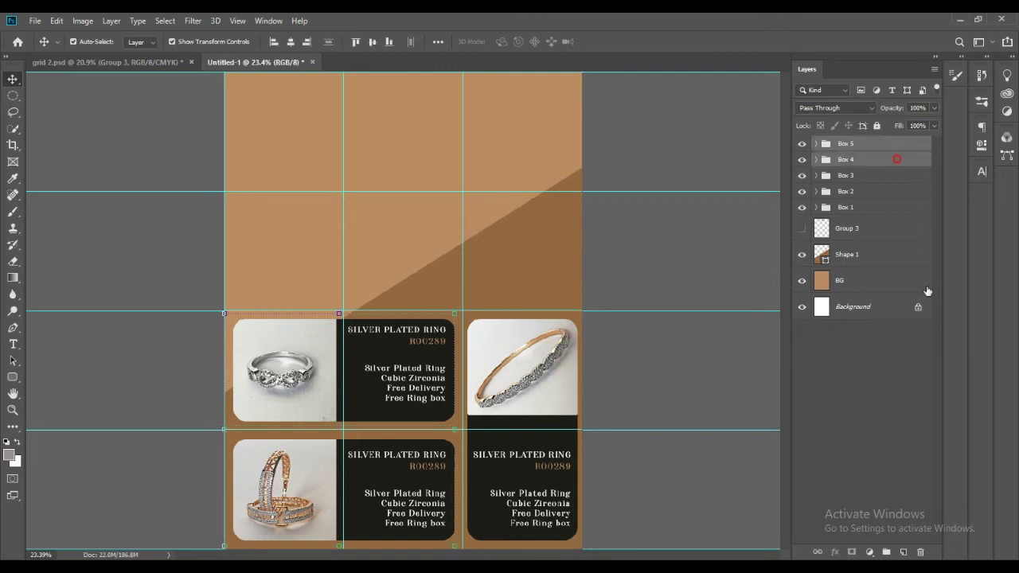
{"action": "left_click_drag", "start_coordinate": [323, 364], "coordinate": [440, 130]}
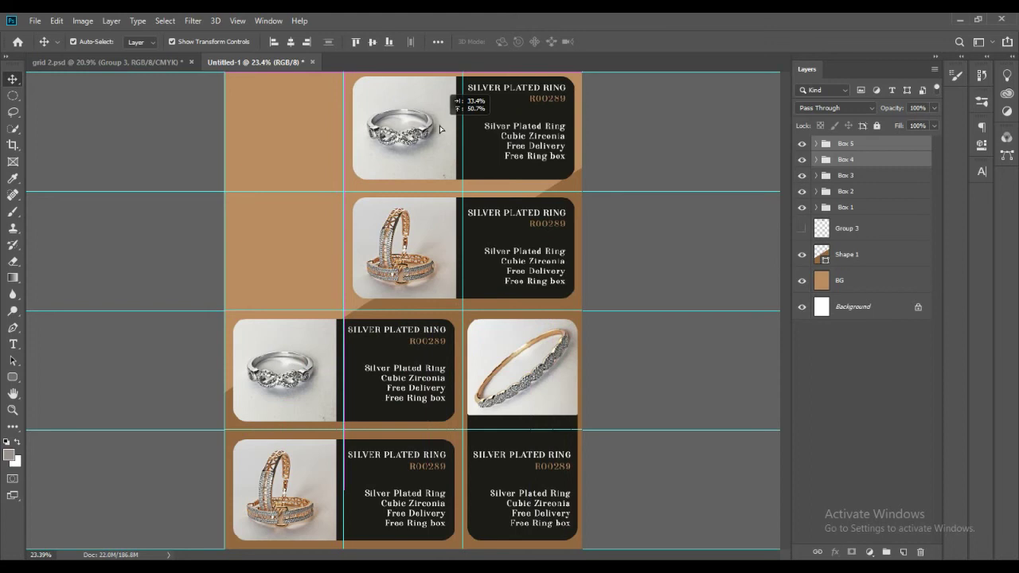
{"action": "scroll", "coordinate": [485, 195], "scroll_direction": "down", "scroll_amount": 2}
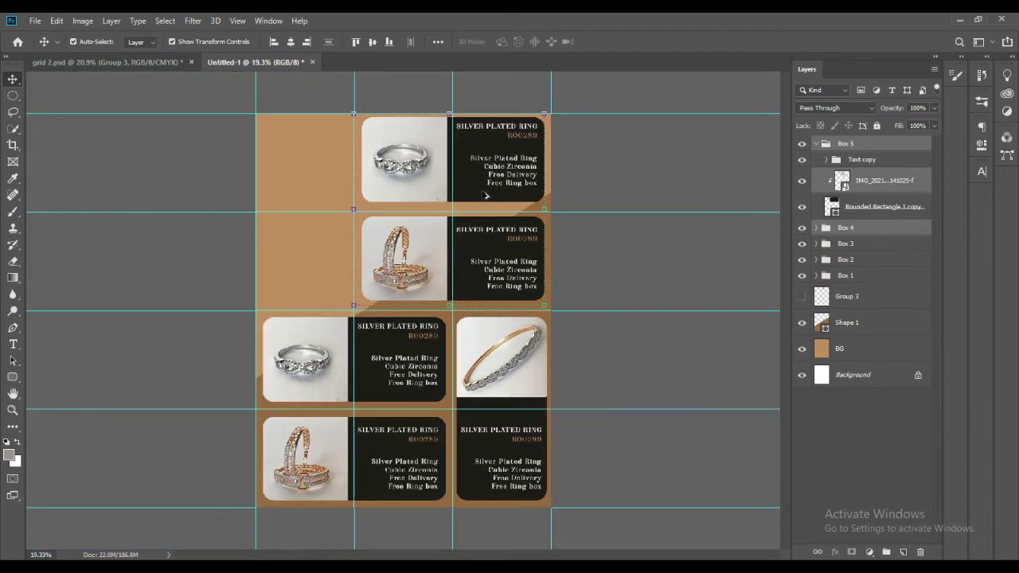
- Start a LOGO text layer in the poster's top-left area
{"action": "left_click", "coordinate": [911, 440]}
{"action": "left_click", "coordinate": [817, 144]}
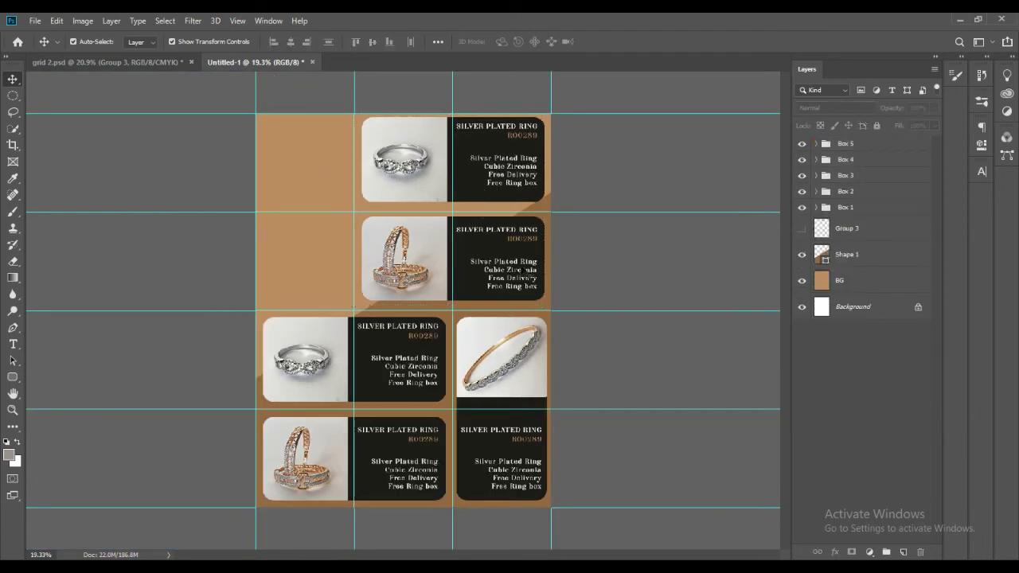
{"action": "left_click", "coordinate": [12, 344]}
{"action": "left_click", "coordinate": [283, 170]}
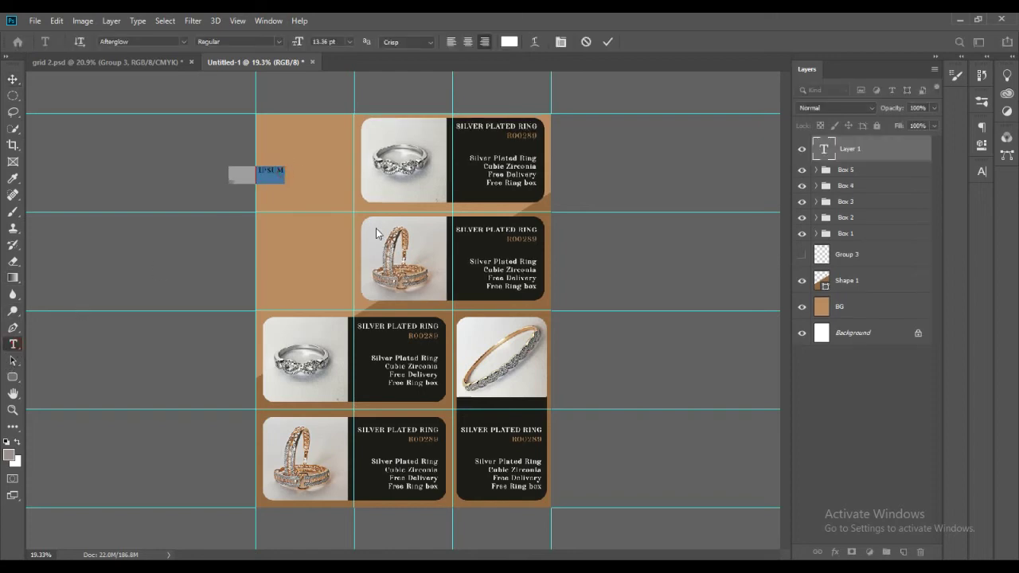
{"action": "type", "text": "LOO"}
- Style the logo as white Scriptina 41.36 pt with All Caps off, reading Logo
{"action": "key", "text": "ctrl+a"}
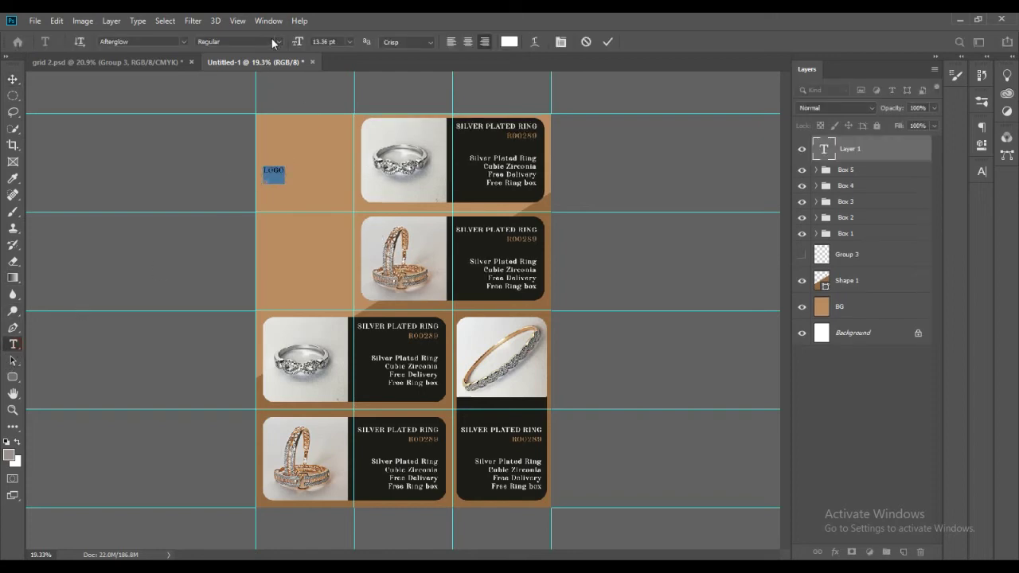
{"action": "left_click", "coordinate": [184, 41]}
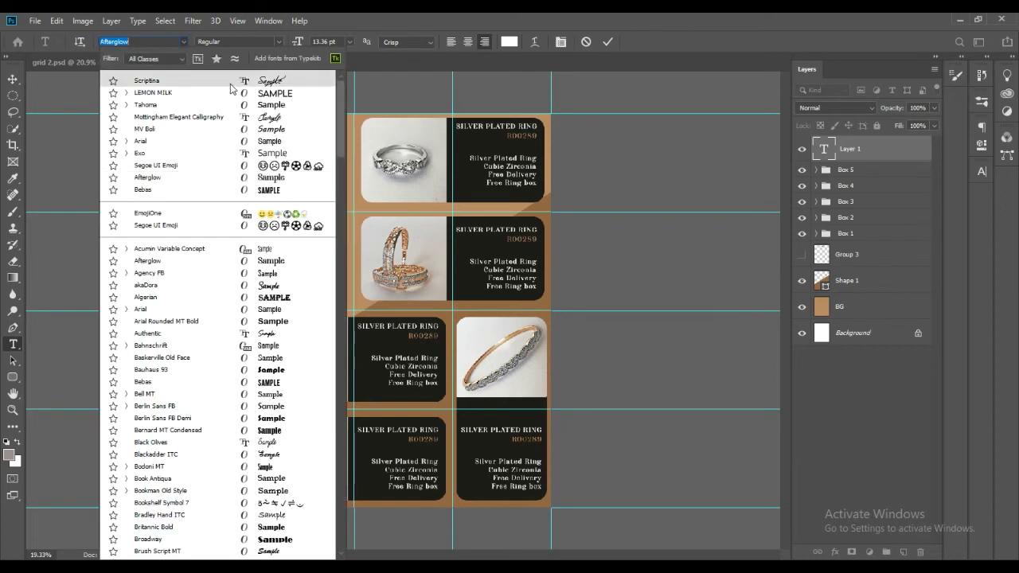
{"action": "left_click", "coordinate": [211, 83]}
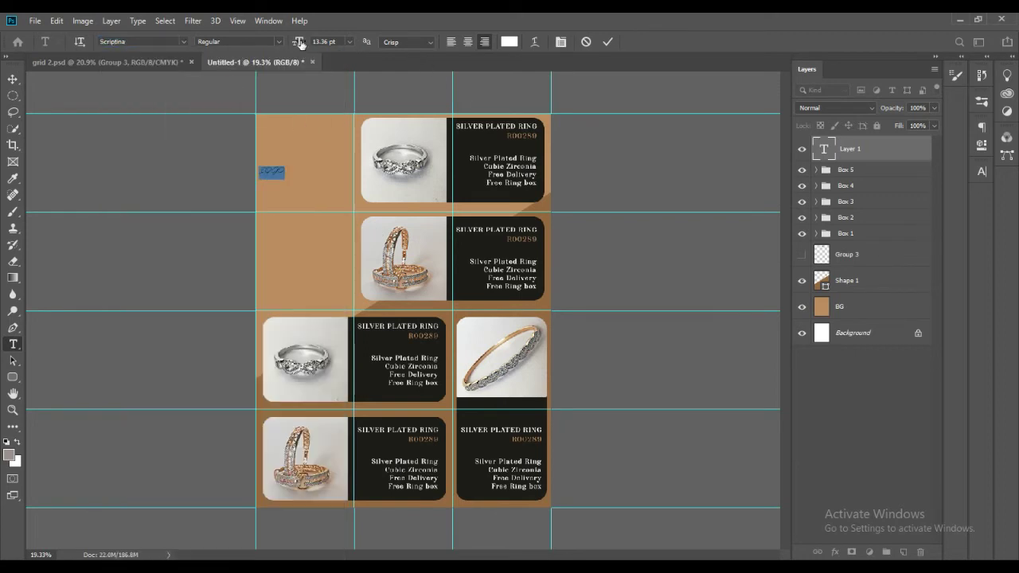
{"action": "mouse_move", "coordinate": [302, 43]}
{"action": "left_mouse_down"}
{"action": "mouse_move", "coordinate": [271, 242]}
{"action": "mouse_move", "coordinate": [327, 239]}
{"action": "left_mouse_up"}
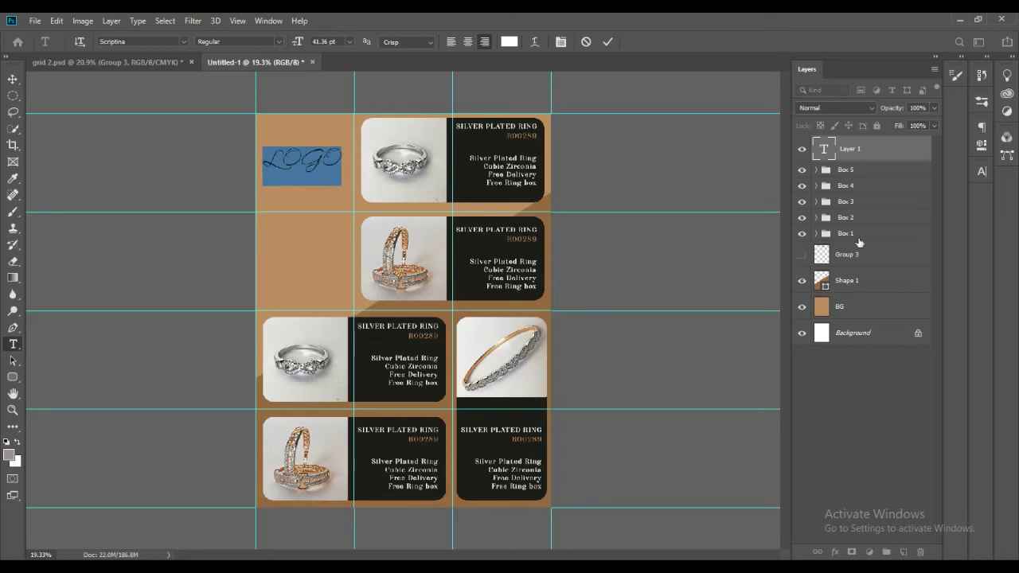
{"action": "left_click", "coordinate": [978, 171]}
{"action": "left_click", "coordinate": [876, 258]}
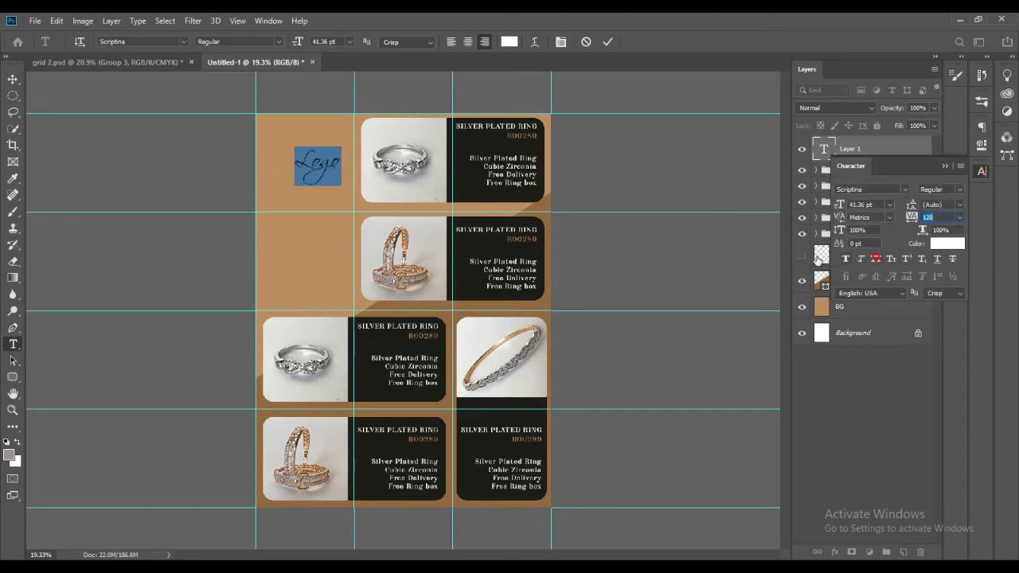
{"action": "left_click_drag", "start_coordinate": [319, 231], "coordinate": [305, 231]}
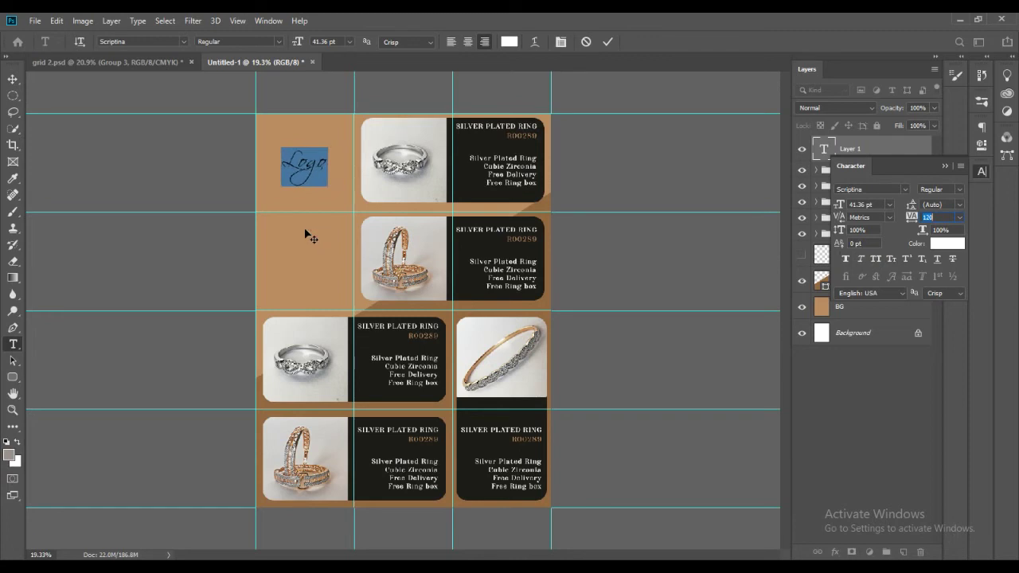
{"action": "left_click", "coordinate": [512, 42]}
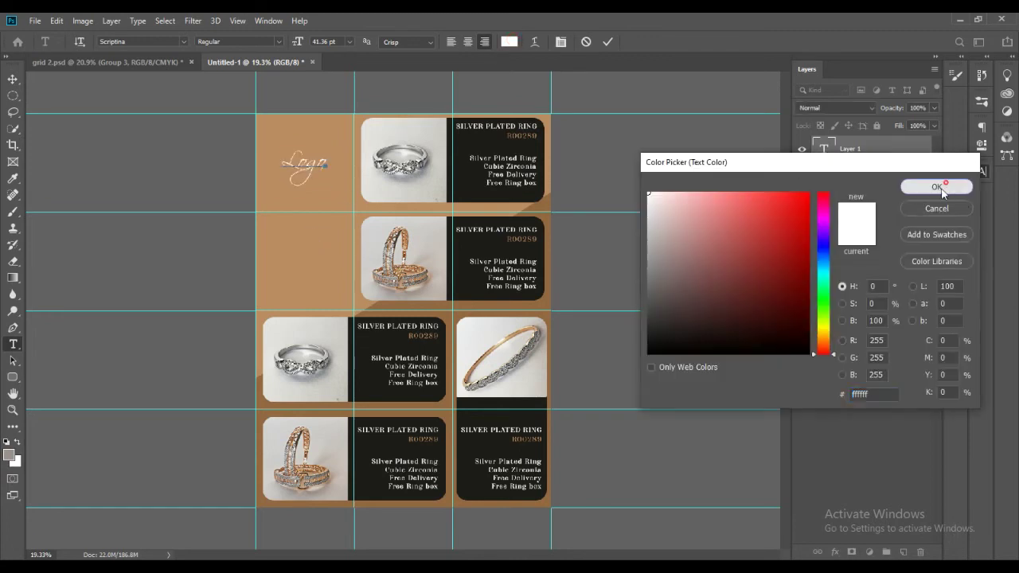
{"action": "left_click", "coordinate": [937, 186]}
{"action": "left_click", "coordinate": [606, 42]}
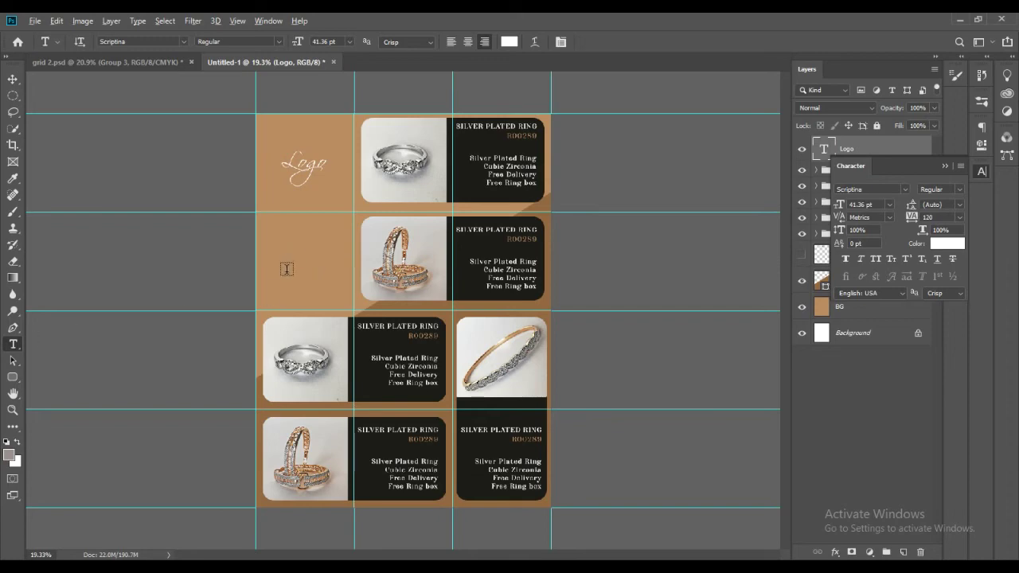
- Start a new text layer reading '20 %' below the logo
{"action": "scroll", "coordinate": [280, 239], "scroll_direction": "up", "scroll_amount": 2}
{"action": "scroll", "coordinate": [244, 179], "scroll_direction": "up", "scroll_amount": 1}
{"action": "left_click", "coordinate": [250, 262]}
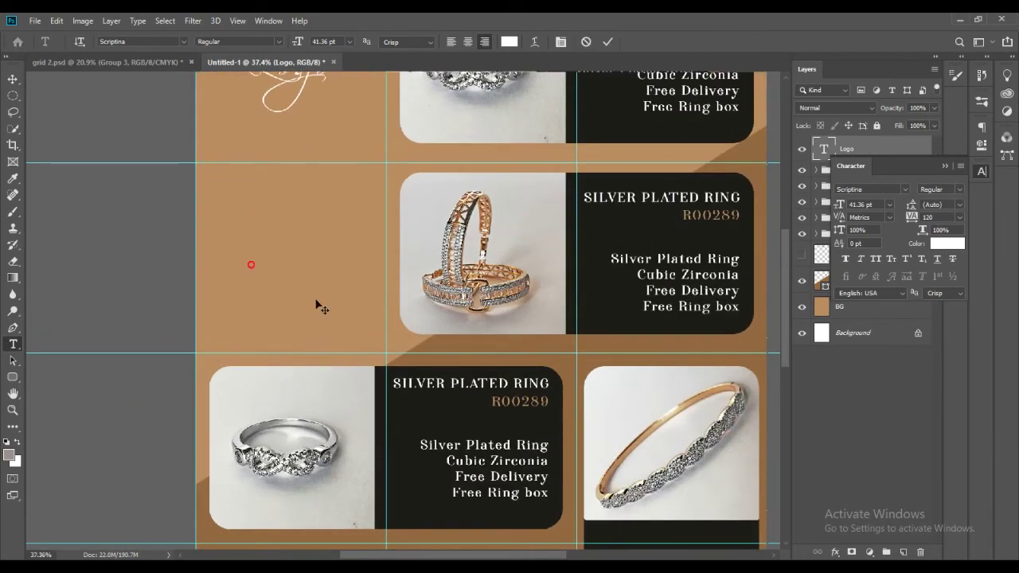
{"action": "type", "text": "20"}
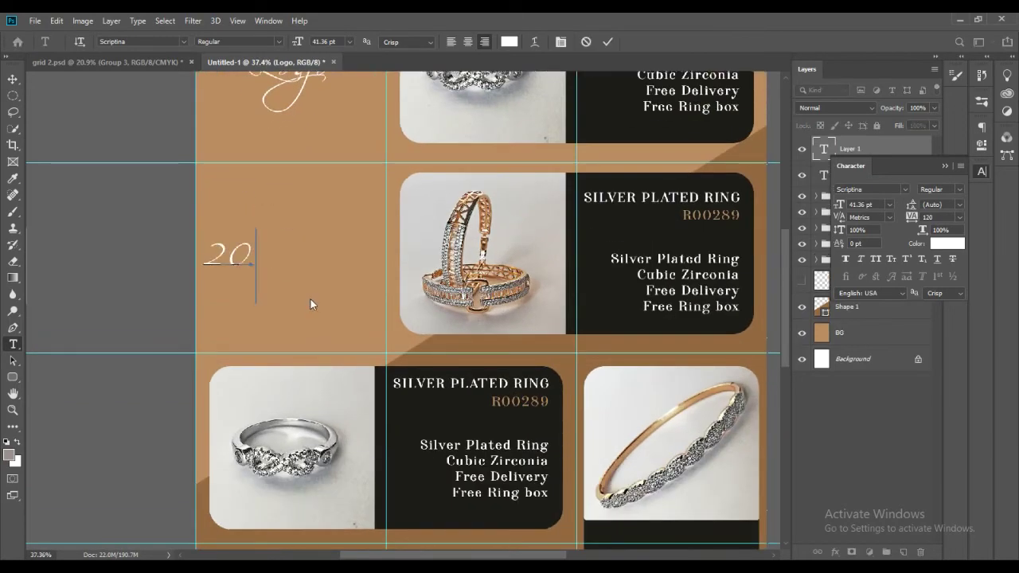
{"action": "type", "text": " %"}
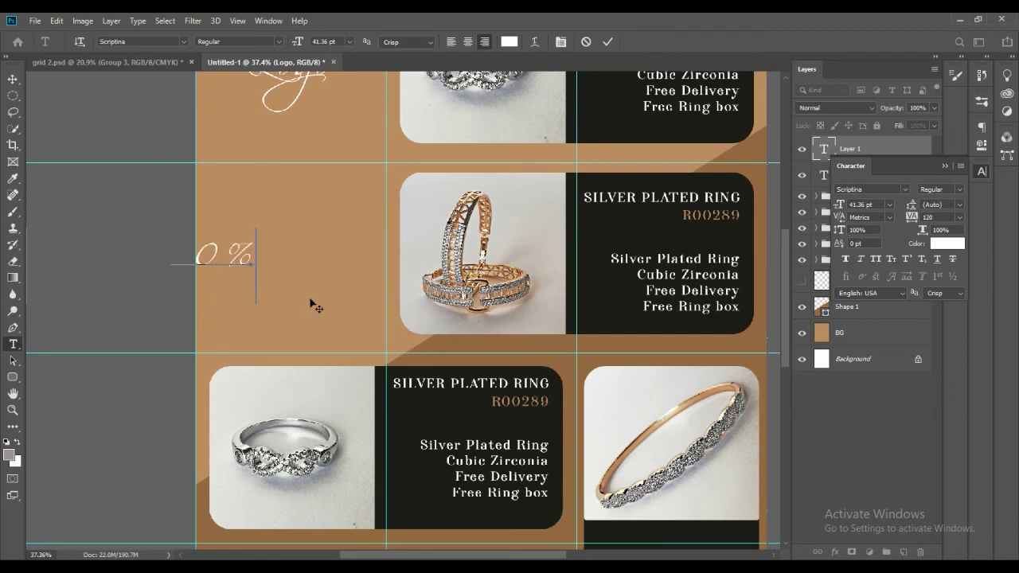
- Enlarge the 20 % text to 61.36 pt and position it below the logo
{"action": "left_click_drag", "start_coordinate": [255, 323], "coordinate": [310, 333]}
{"action": "key", "text": "ctrl+a"}
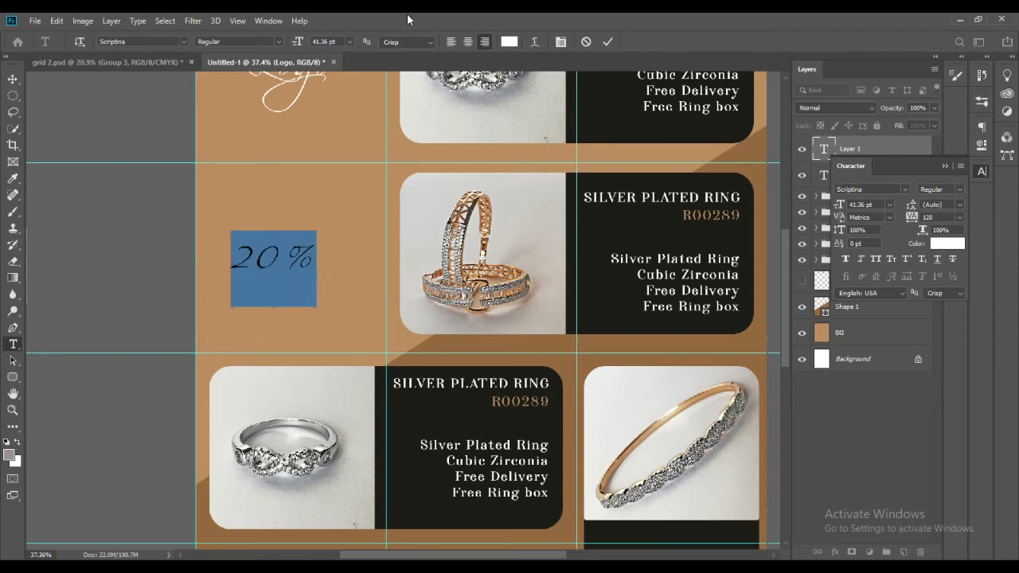
{"action": "left_click_drag", "start_coordinate": [298, 41], "coordinate": [314, 41]}
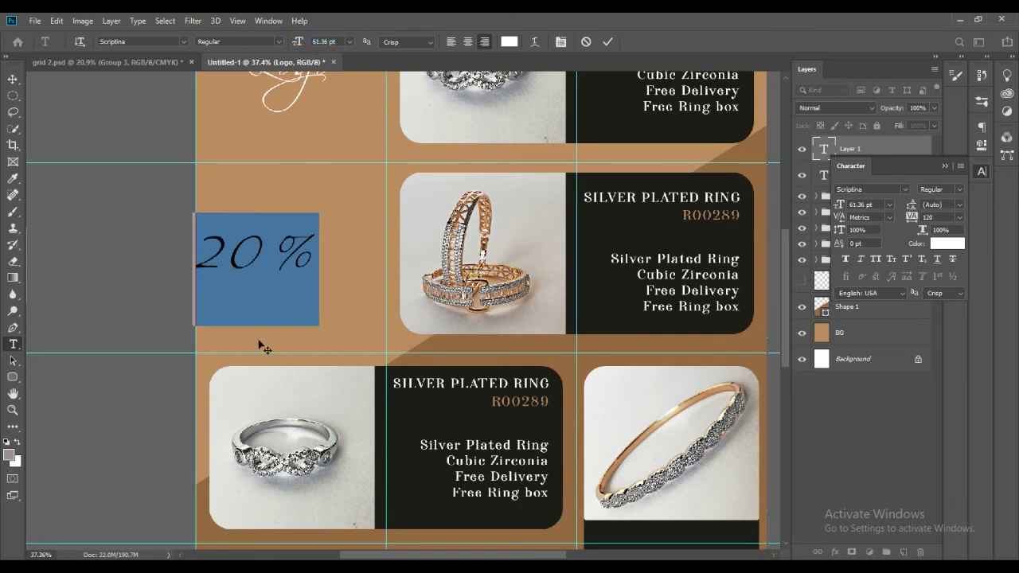
{"action": "left_click_drag", "start_coordinate": [294, 343], "coordinate": [290, 351]}
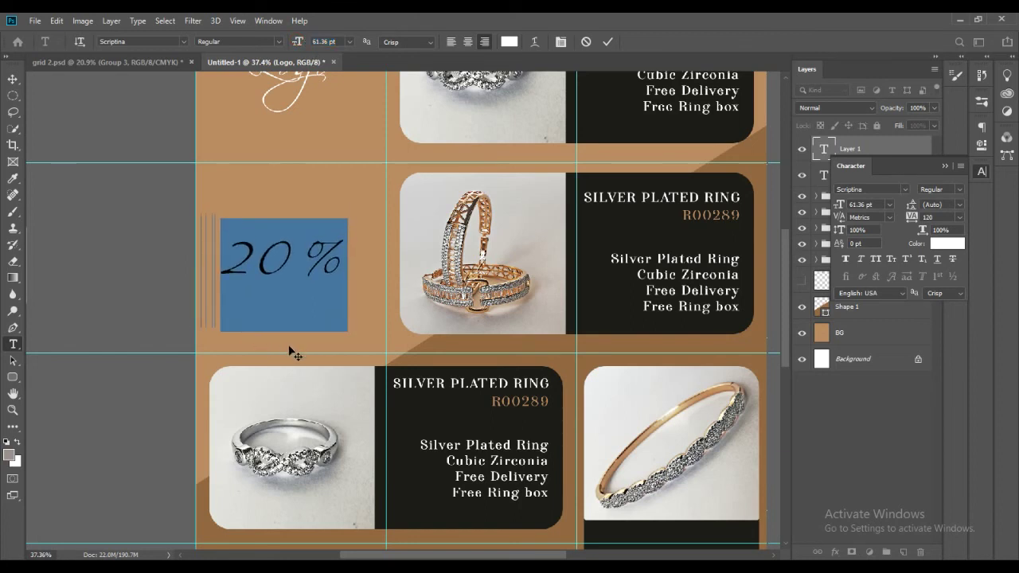
{"action": "left_click", "coordinate": [607, 41]}
- Draw an ellipse with white stroke and no fill around the 20 % text
{"action": "left_click", "coordinate": [13, 379]}
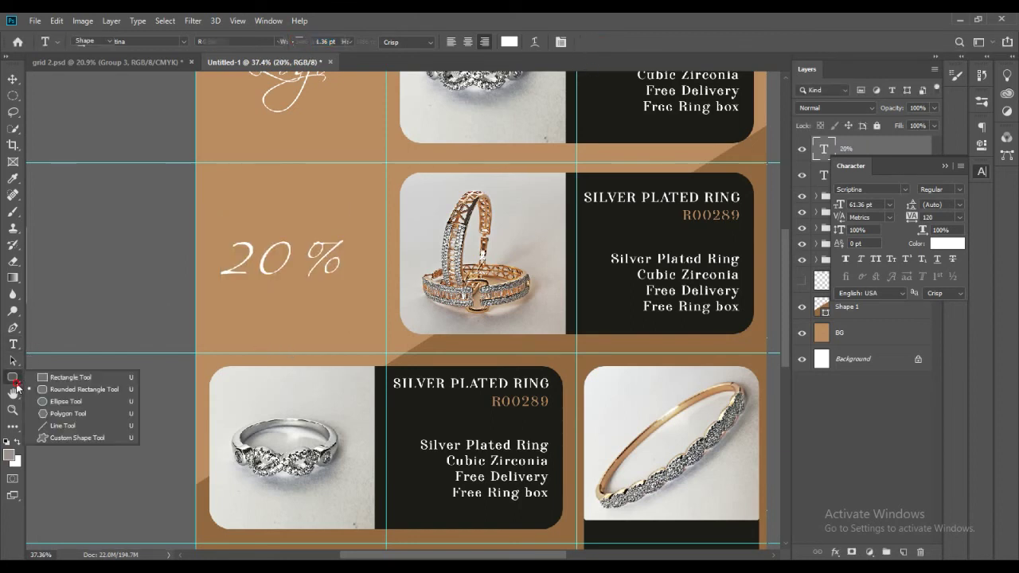
{"action": "left_click", "coordinate": [66, 402]}
{"action": "left_click", "coordinate": [187, 42]}
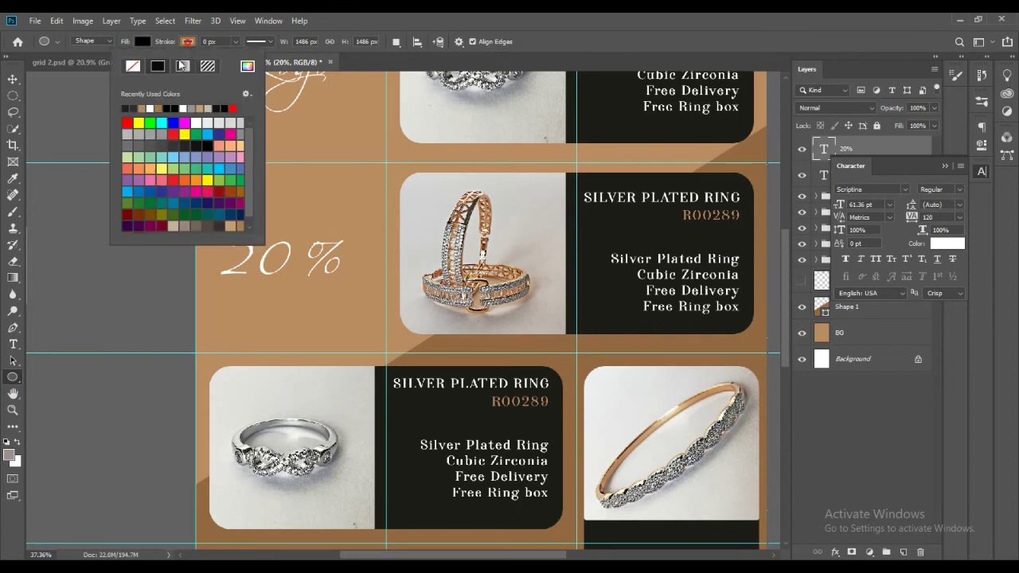
{"action": "left_click", "coordinate": [149, 107]}
{"action": "left_click", "coordinate": [142, 42]}
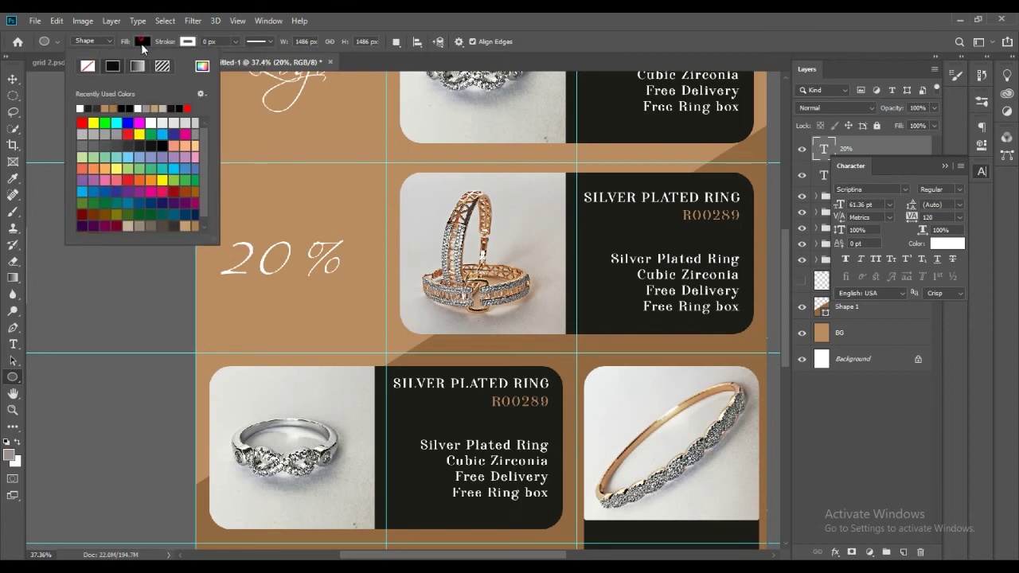
{"action": "left_click", "coordinate": [94, 68]}
{"action": "left_click", "coordinate": [280, 65]}
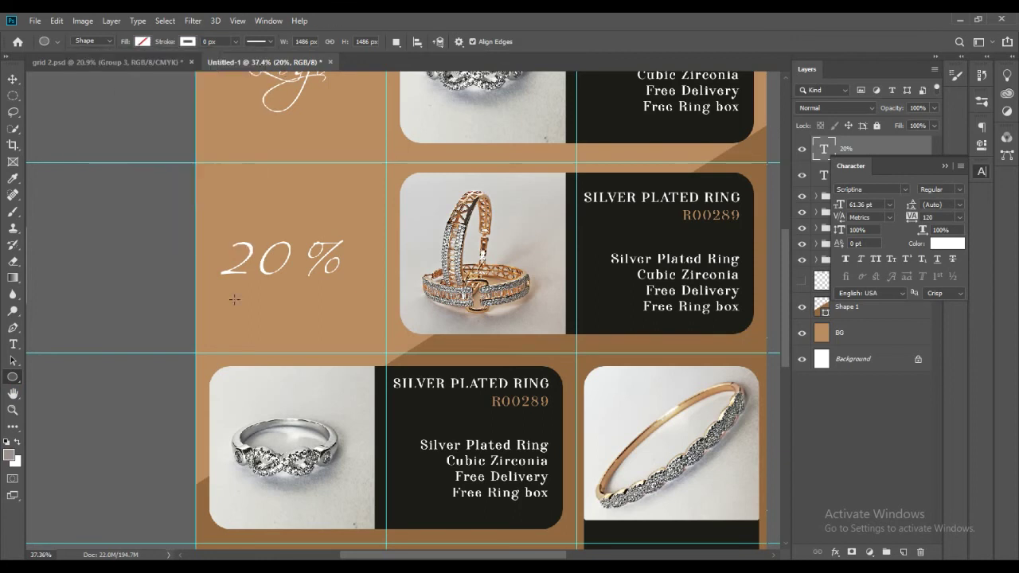
{"action": "left_click_drag", "start_coordinate": [212, 195], "coordinate": [401, 349]}
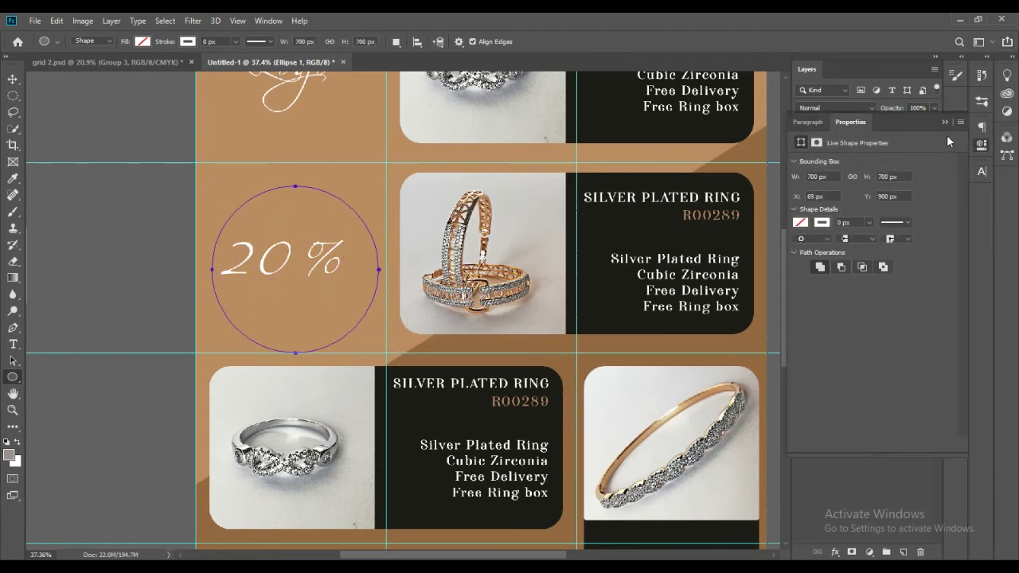
- Give the circle a 5 px white dashed outline and nudge it to frame the 20 % text
{"action": "left_click_drag", "start_coordinate": [168, 44], "coordinate": [184, 44]}
{"action": "left_click", "coordinate": [260, 41]}
{"action": "left_click", "coordinate": [256, 102]}
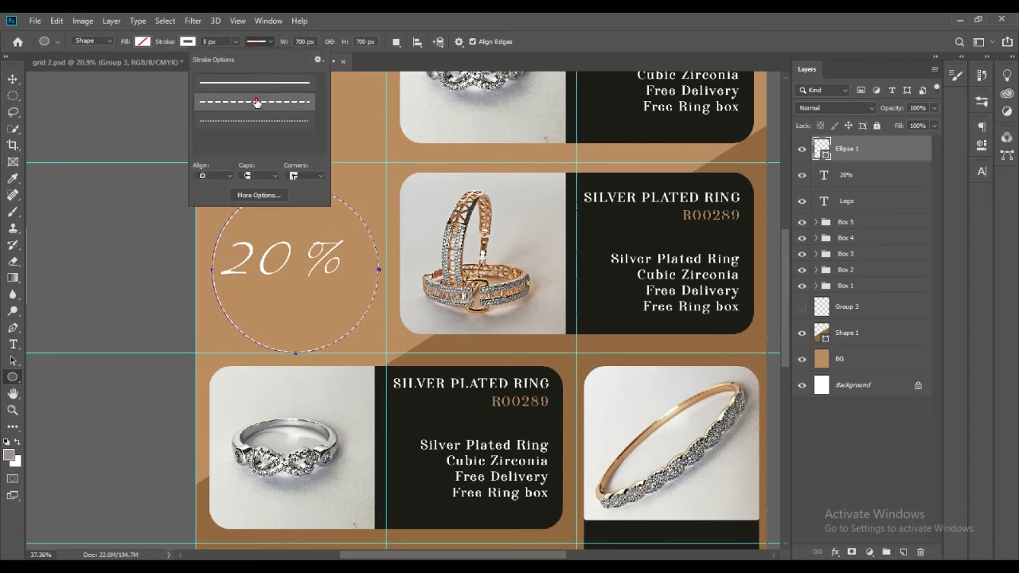
{"action": "left_click", "coordinate": [842, 148]}
{"action": "key", "text": "v"}
{"action": "left_click_drag", "start_coordinate": [340, 337], "coordinate": [339, 330]}
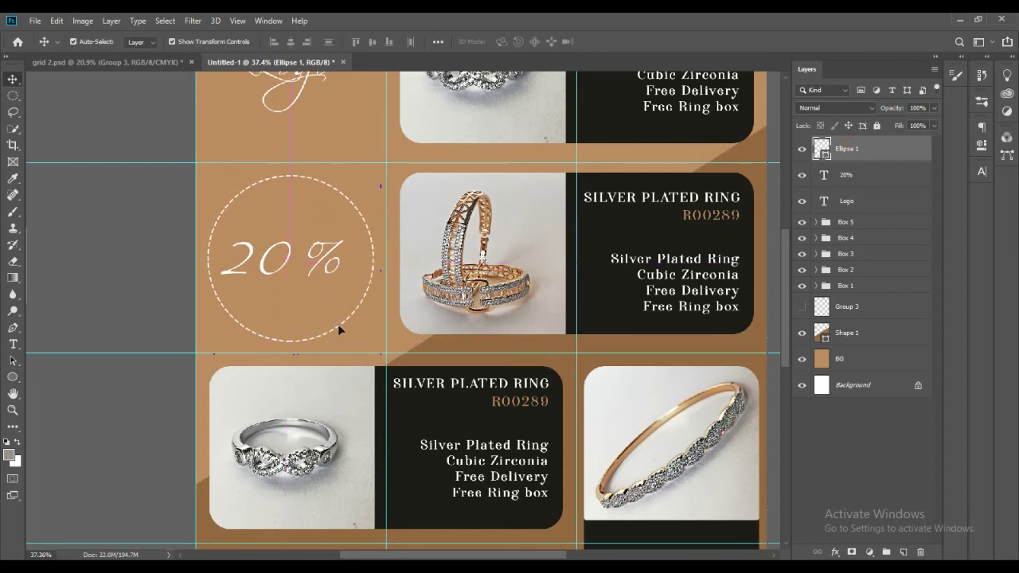
{"action": "left_click", "coordinate": [820, 176]}
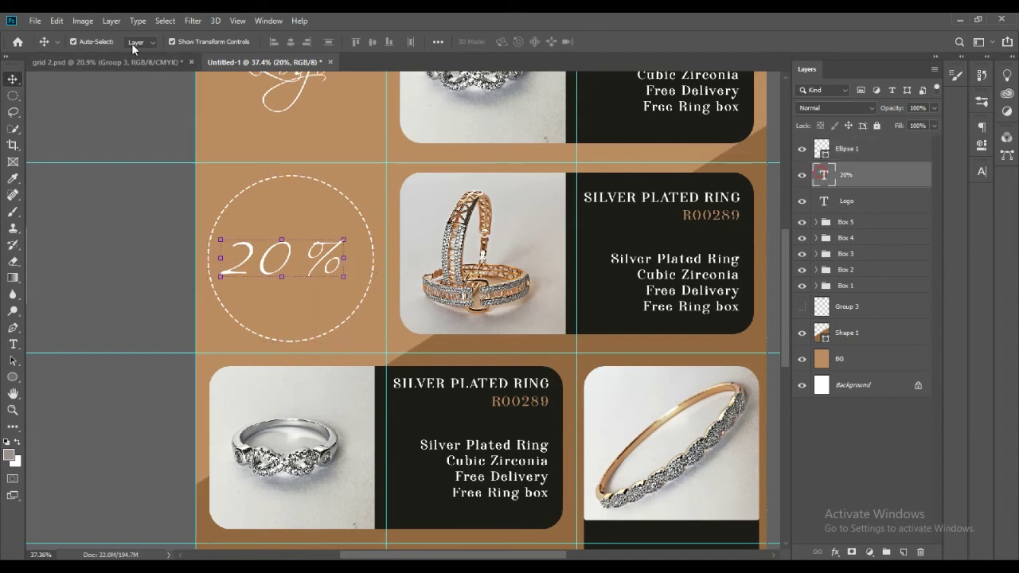
- Change the 20% text font to Afterglow and centre it in the dashed circle
{"action": "key", "text": "t"}
{"action": "left_click", "coordinate": [182, 40]}
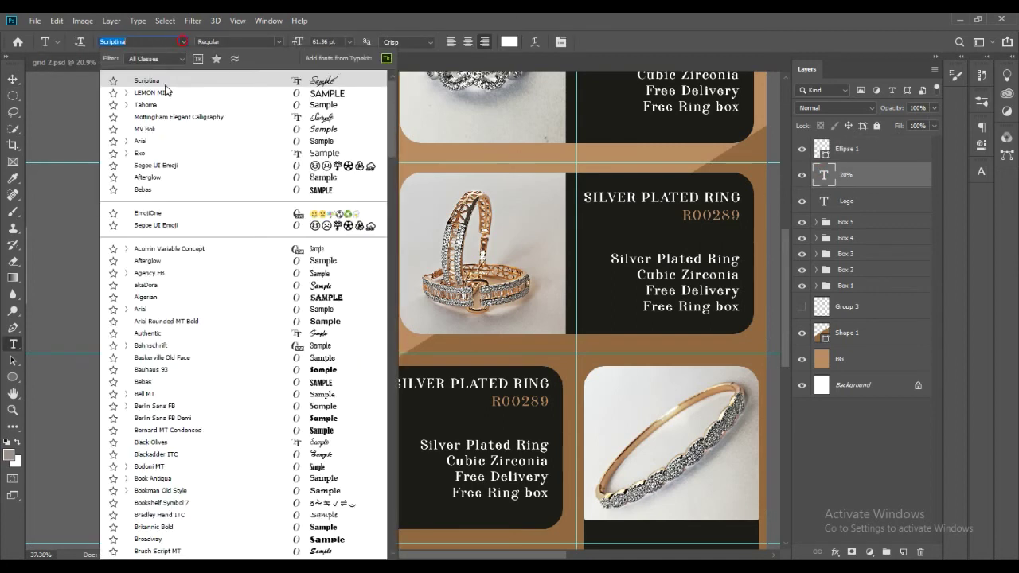
{"action": "left_click", "coordinate": [159, 261]}
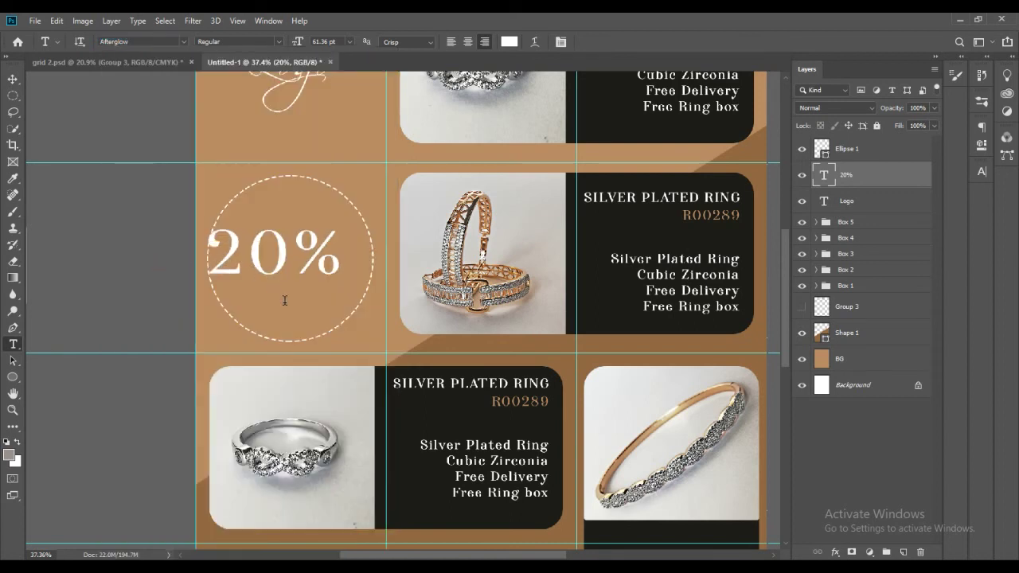
{"action": "key", "text": "v"}
{"action": "left_click_drag", "start_coordinate": [285, 271], "coordinate": [299, 269]}
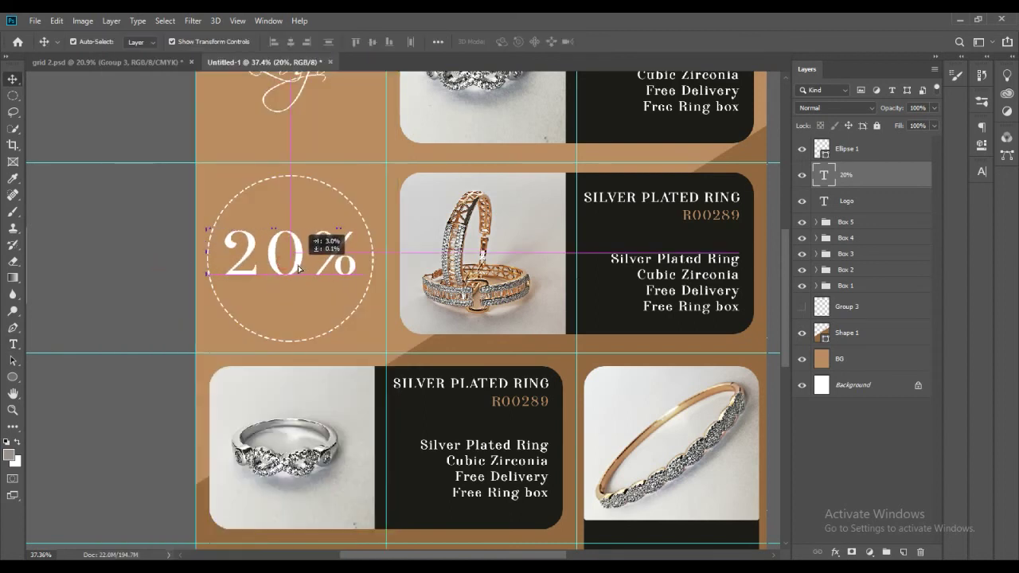
- Add a new white text line ending in 'items!' under the 20%
{"action": "left_click", "coordinate": [13, 344]}
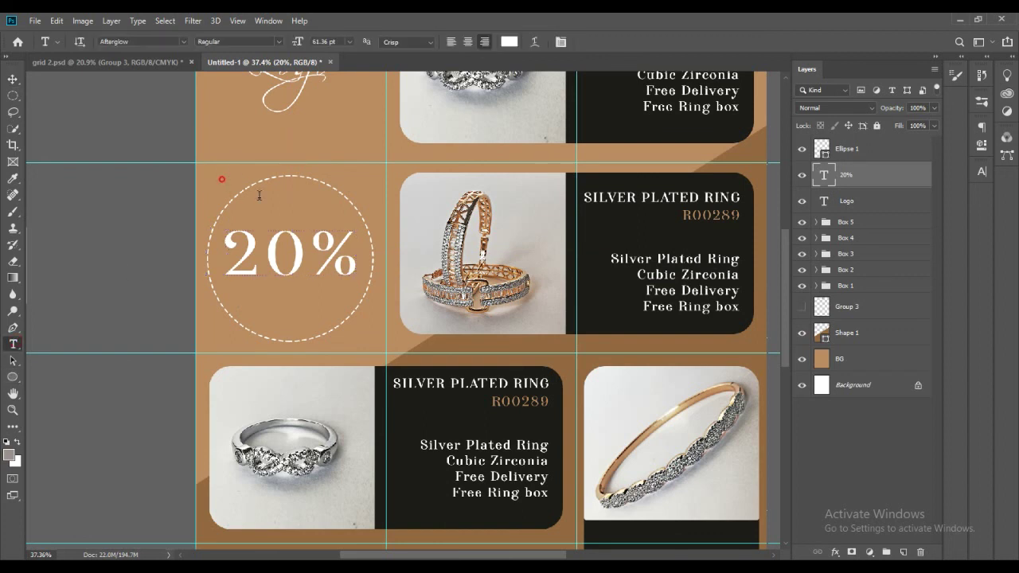
{"action": "left_click", "coordinate": [223, 179]}
{"action": "type", "text": "a;"}
{"action": "left_click_drag", "start_coordinate": [125, 337], "coordinate": [354, 333]}
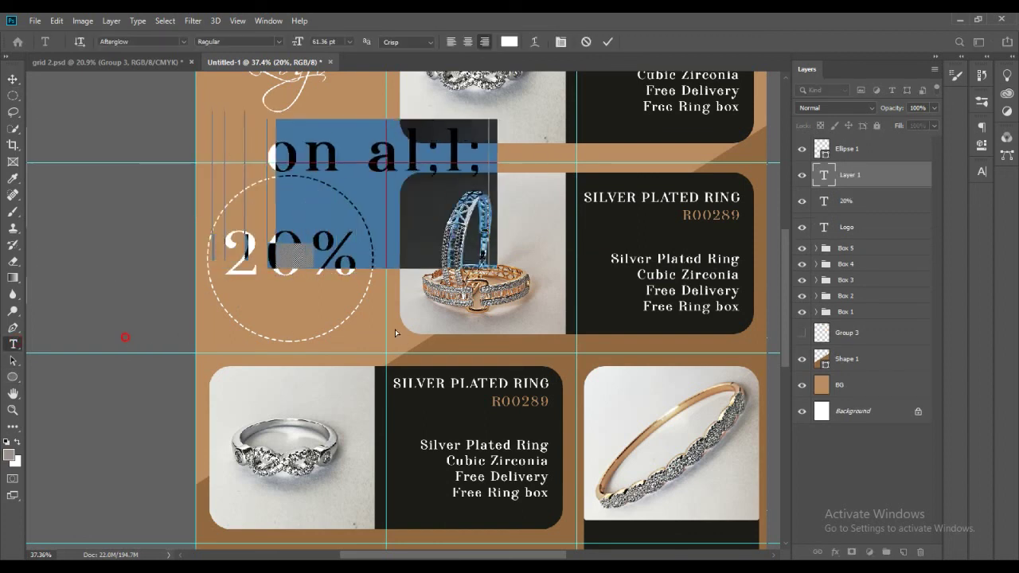
{"action": "left_click", "coordinate": [446, 150]}
{"action": "left_click_drag", "start_coordinate": [440, 151], "coordinate": [395, 152]}
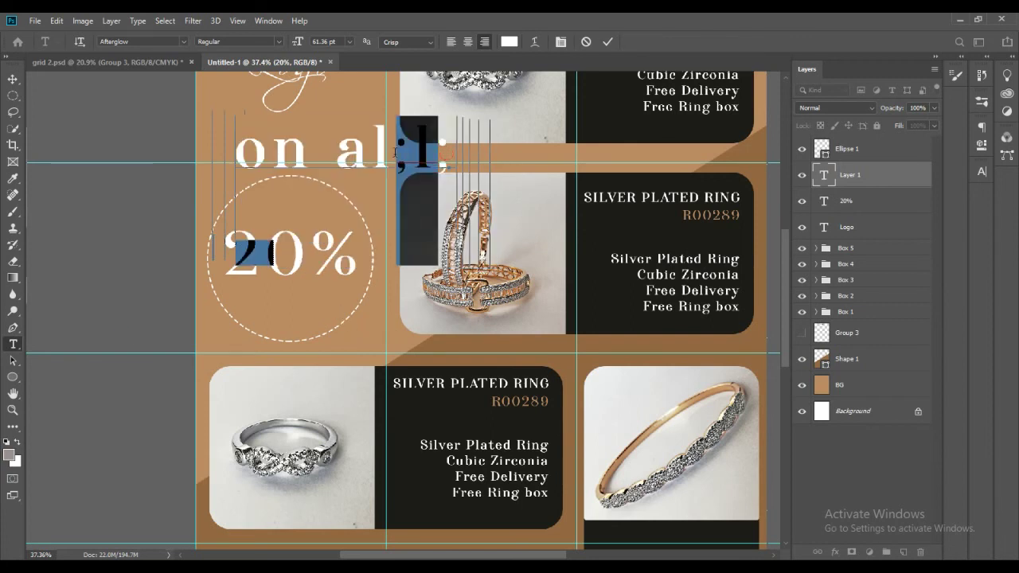
{"action": "type", "text": "l"}
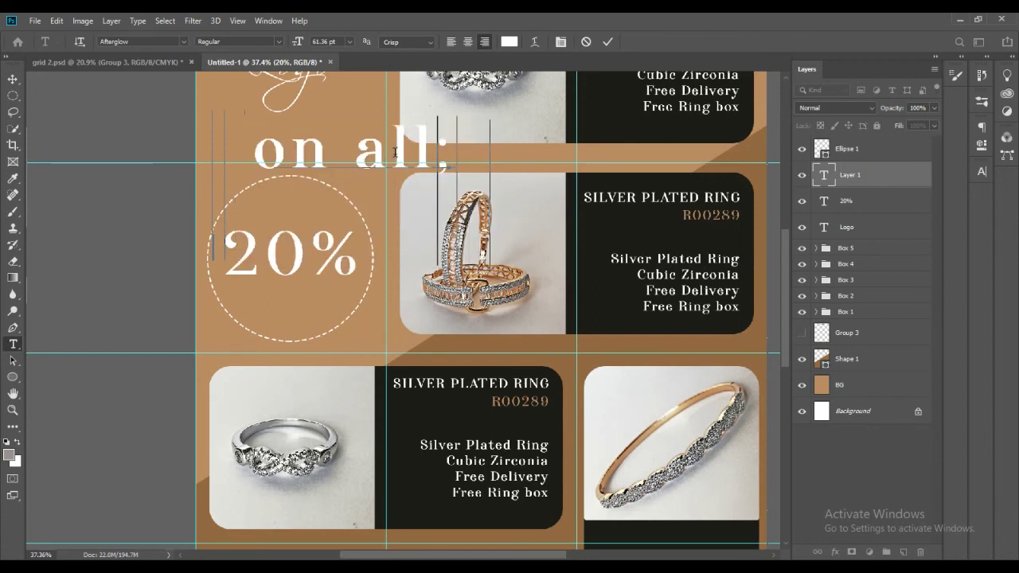
{"action": "key", "text": "BackSpace"}
{"action": "type", "text": "items!"}
- Correct the line to 'off on all items!' and shrink it to fit inside the circle
{"action": "key", "text": "ctrl+a"}
{"action": "left_click_drag", "start_coordinate": [295, 44], "coordinate": [278, 46]}
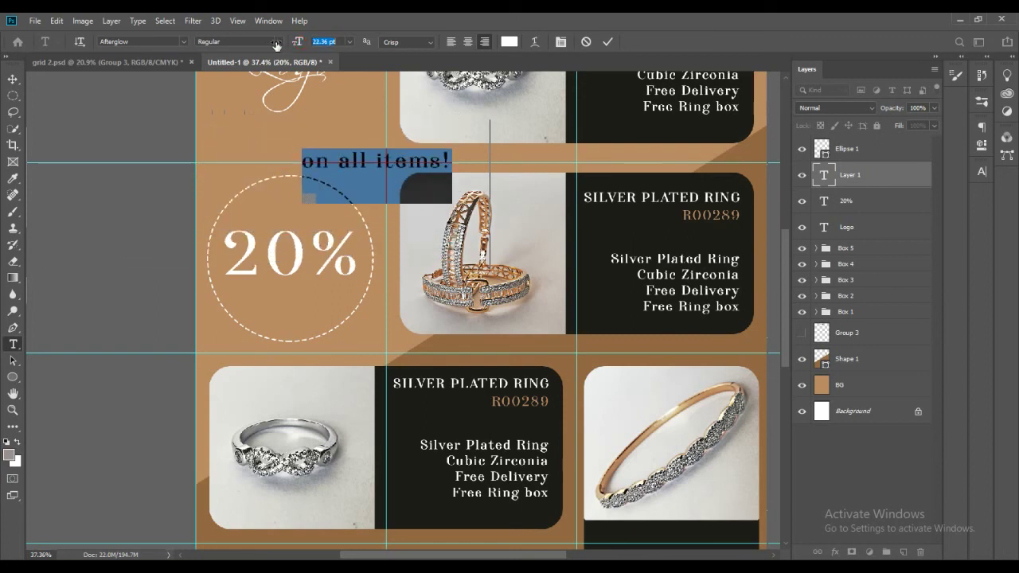
{"action": "mouse_move", "coordinate": [353, 228]}
{"action": "left_mouse_down"}
{"action": "mouse_move", "coordinate": [283, 348]}
{"action": "mouse_move", "coordinate": [268, 353]}
{"action": "left_mouse_up"}
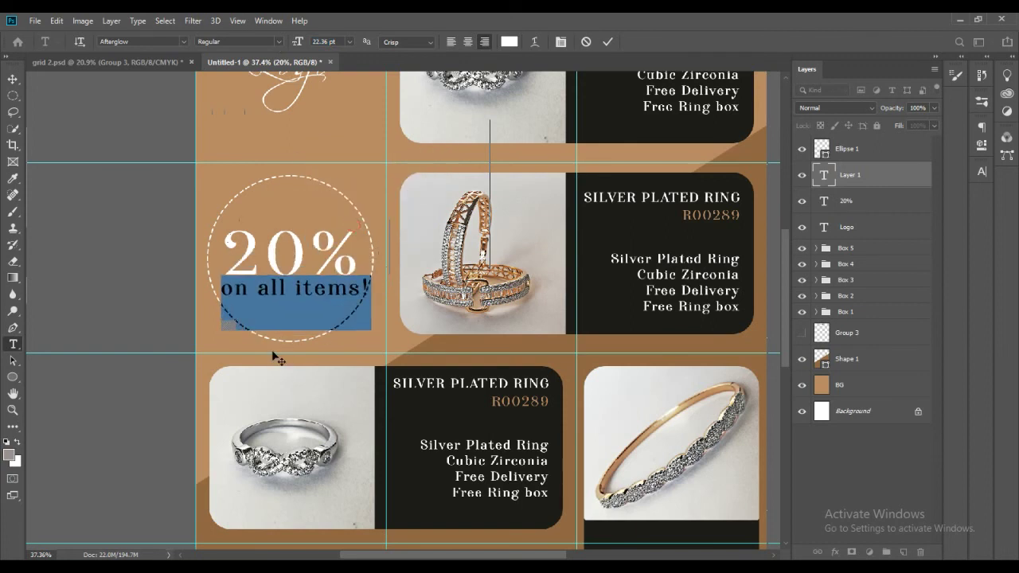
{"action": "left_click", "coordinate": [227, 289]}
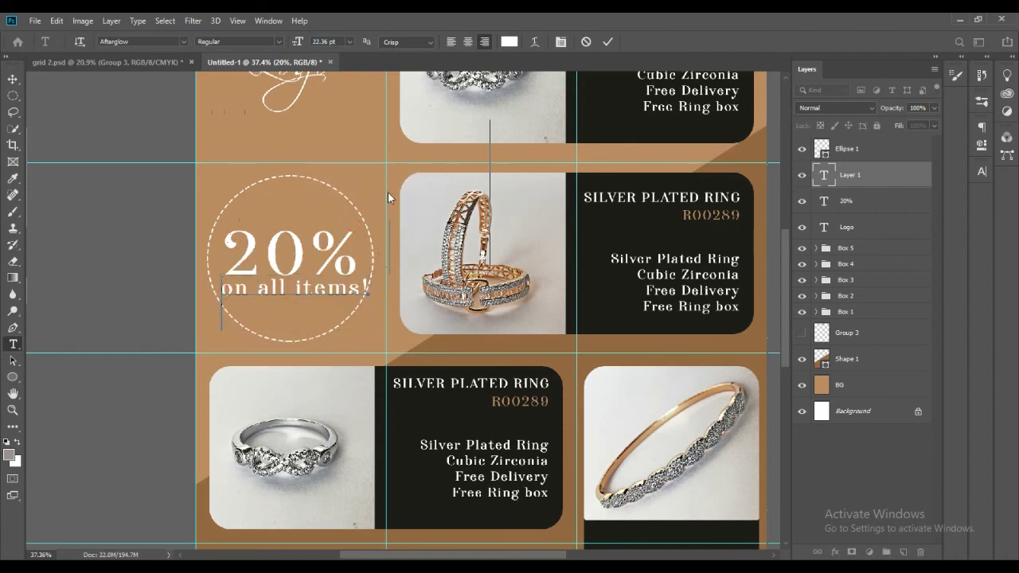
{"action": "type", "text": "off"}
{"action": "key", "text": "ctrl+a"}
{"action": "left_click_drag", "start_coordinate": [307, 41], "coordinate": [300, 41]}
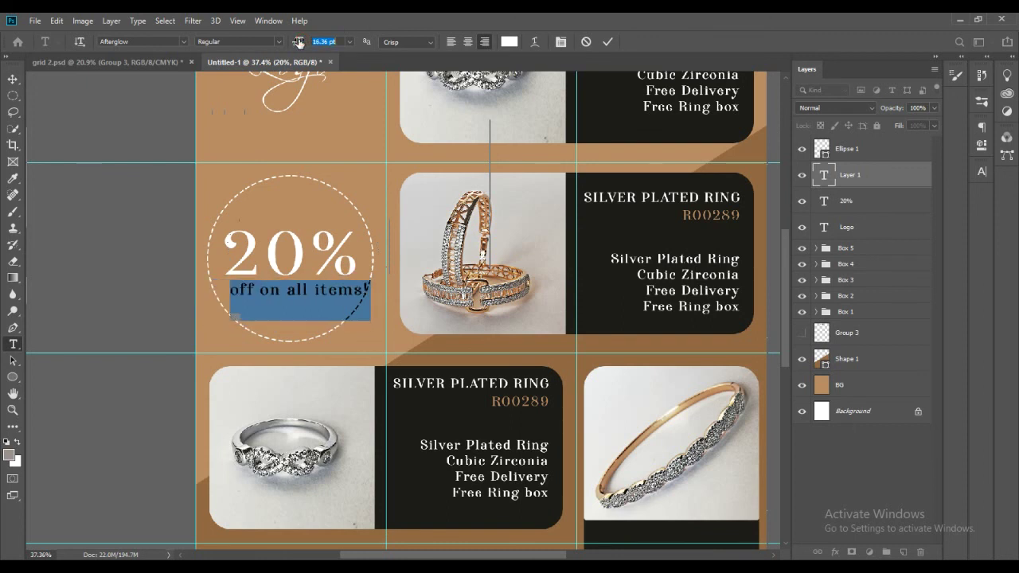
{"action": "left_click", "coordinate": [607, 41]}
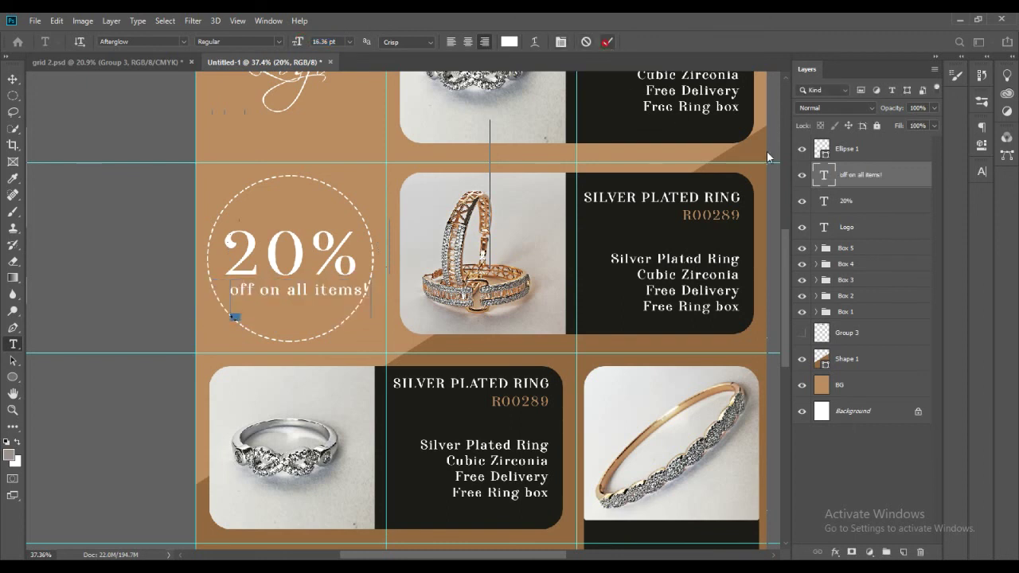
- Select the 'off on all items!' line, 20% text and circle layers together
{"action": "left_click", "coordinate": [861, 198]}
{"action": "left_click", "coordinate": [856, 175], "text": "shift"}
{"action": "left_click", "coordinate": [846, 149], "text": "shift"}
- Align the badge text and circle on their centres, then nudge both text lines up
{"action": "key", "text": "v"}
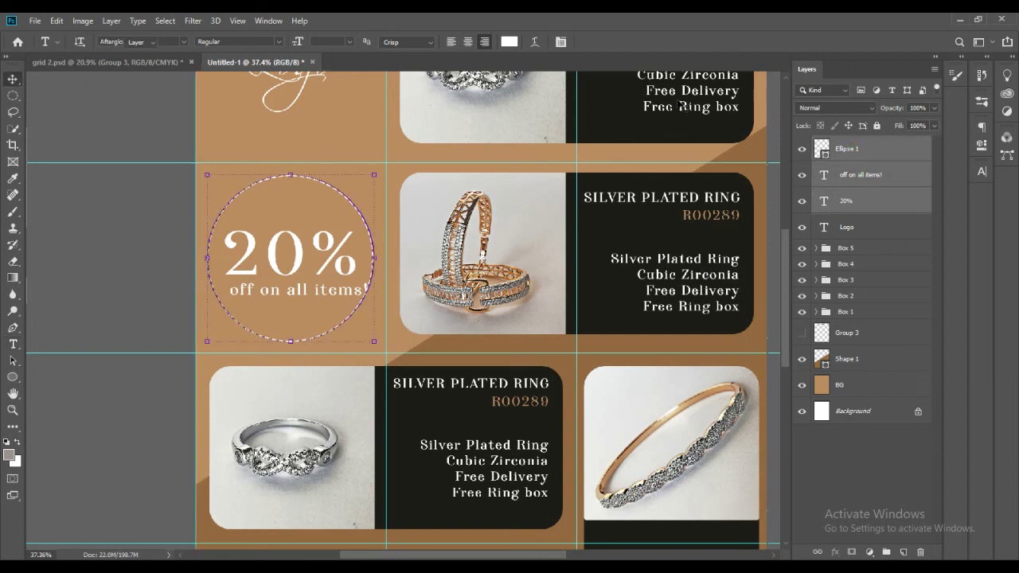
{"action": "key", "text": "v"}
{"action": "left_click", "coordinate": [289, 41]}
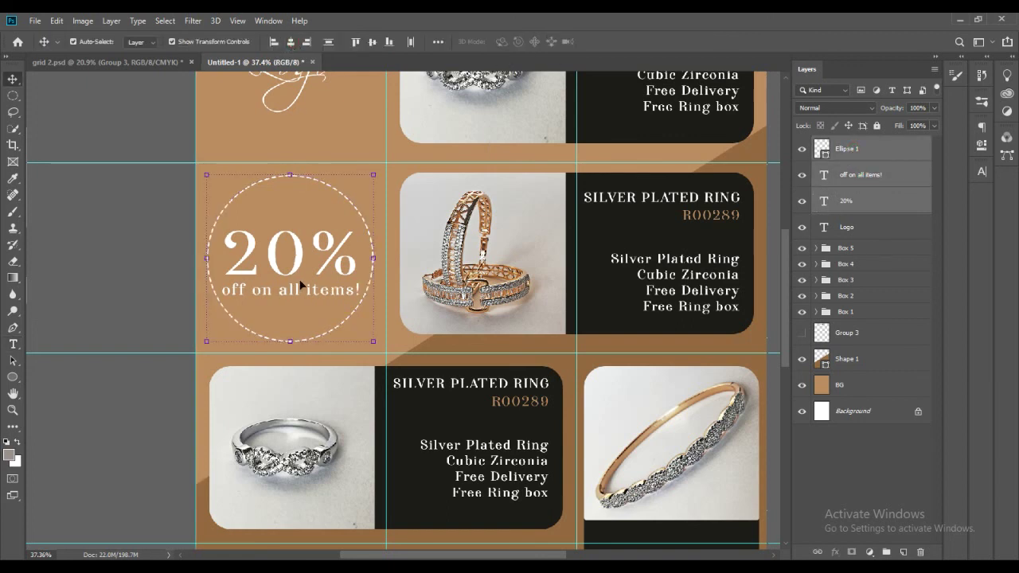
{"action": "left_click", "coordinate": [843, 153], "text": "ctrl"}
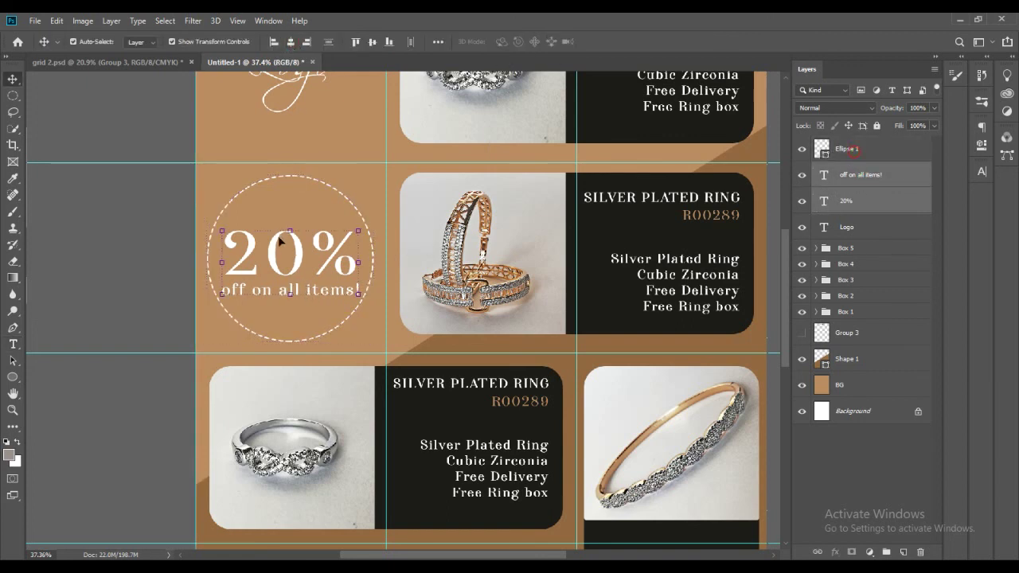
{"action": "left_click_drag", "start_coordinate": [301, 259], "coordinate": [300, 253]}
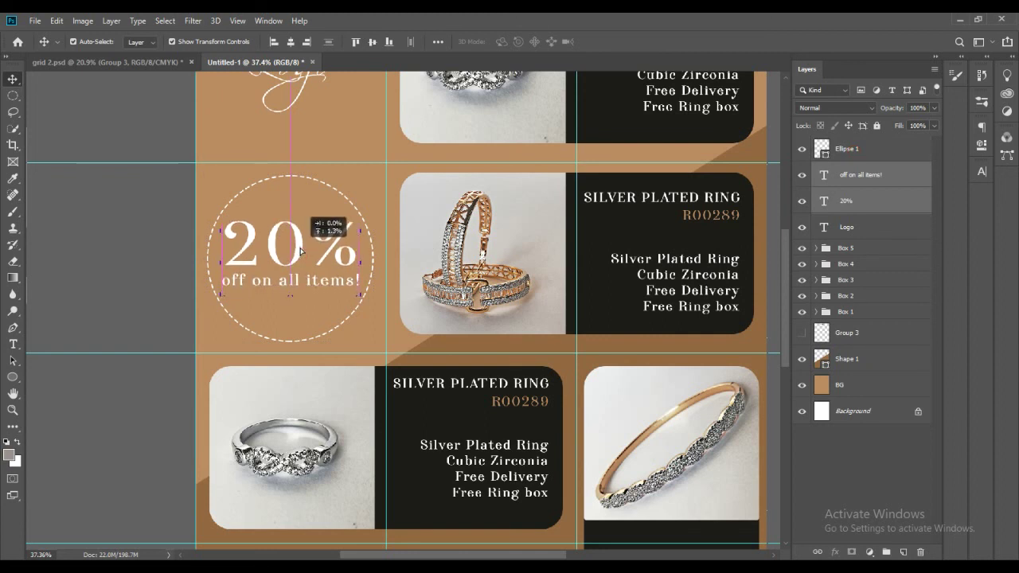
- Thicken the circle's dashed white outline to 10 px
{"action": "left_click", "coordinate": [833, 226]}
{"action": "double_click", "coordinate": [825, 148]}
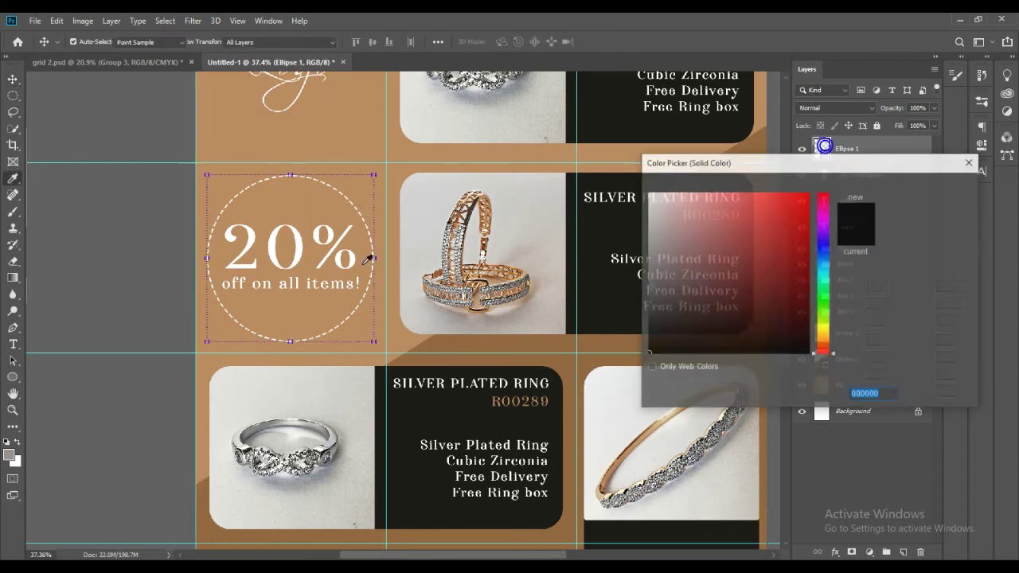
{"action": "left_click", "coordinate": [935, 208]}
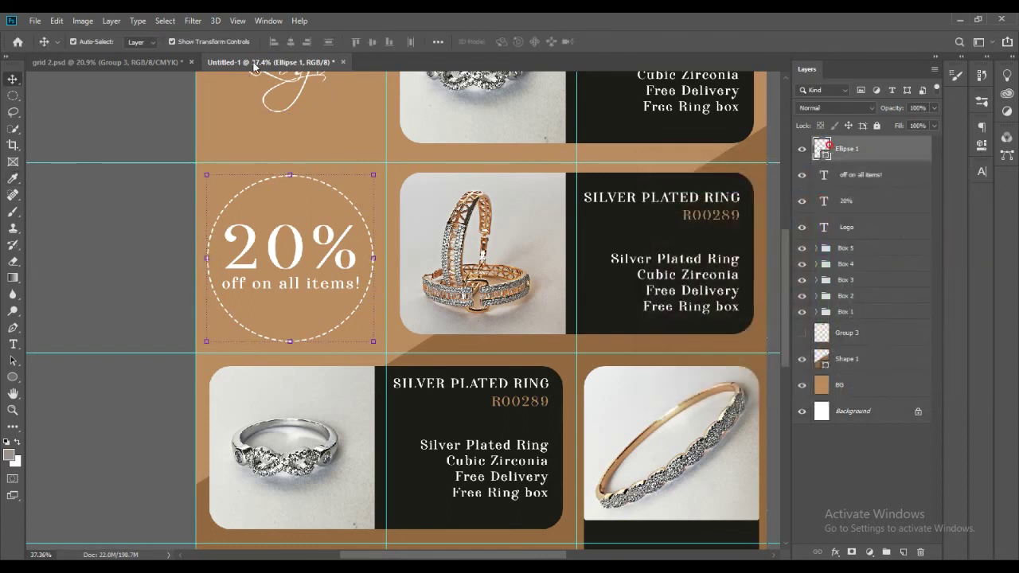
{"action": "key", "text": "u"}
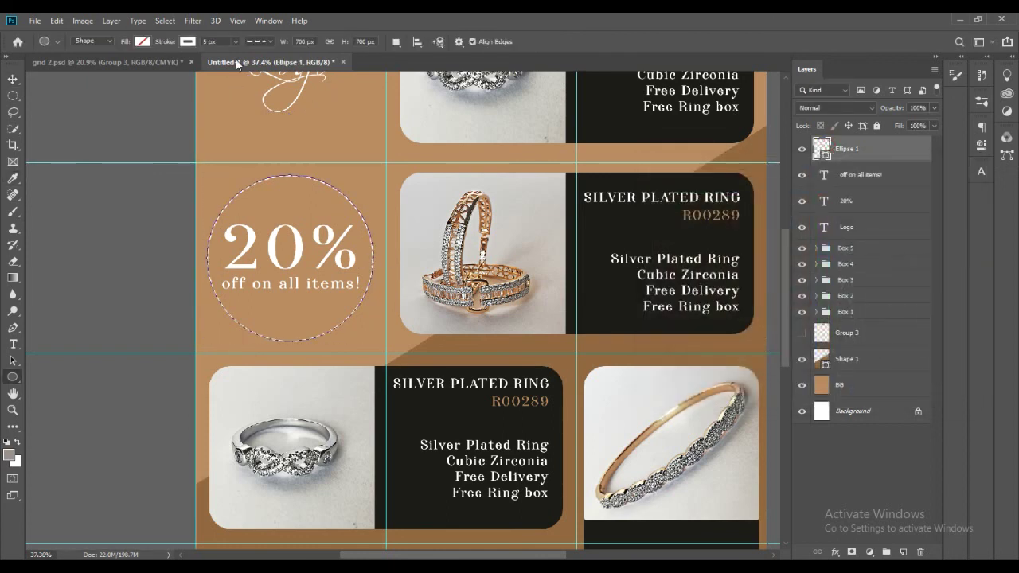
{"action": "left_click_drag", "start_coordinate": [166, 45], "coordinate": [172, 45]}
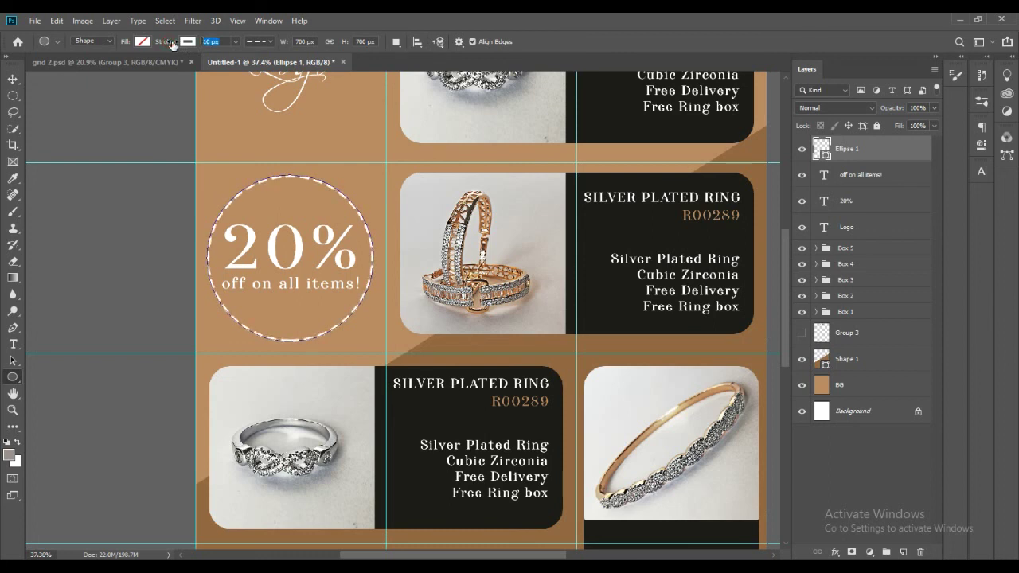
{"action": "left_click", "coordinate": [260, 42]}
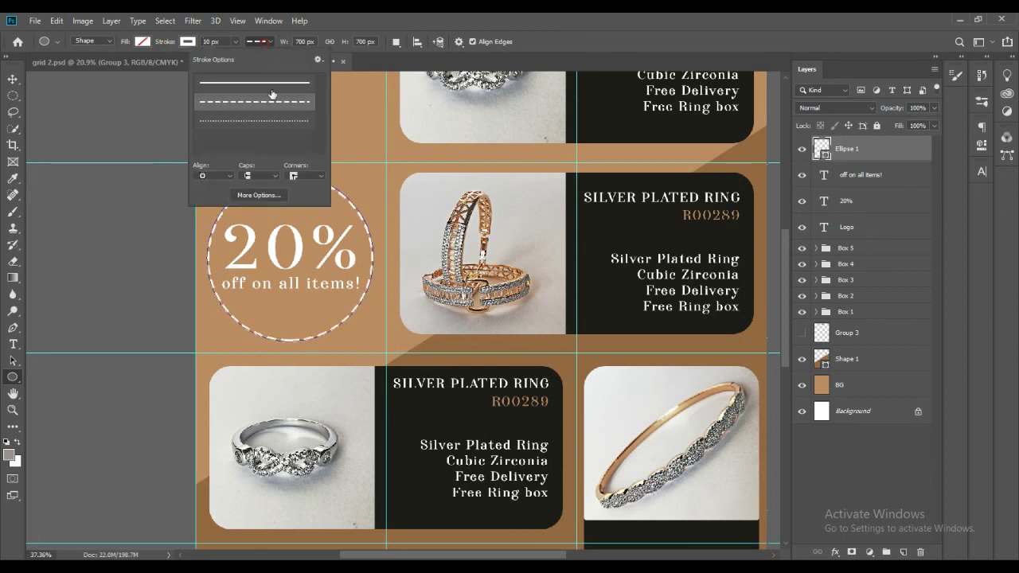
{"action": "left_click", "coordinate": [228, 121]}
{"action": "left_click", "coordinate": [228, 101]}
{"action": "left_click", "coordinate": [863, 458]}
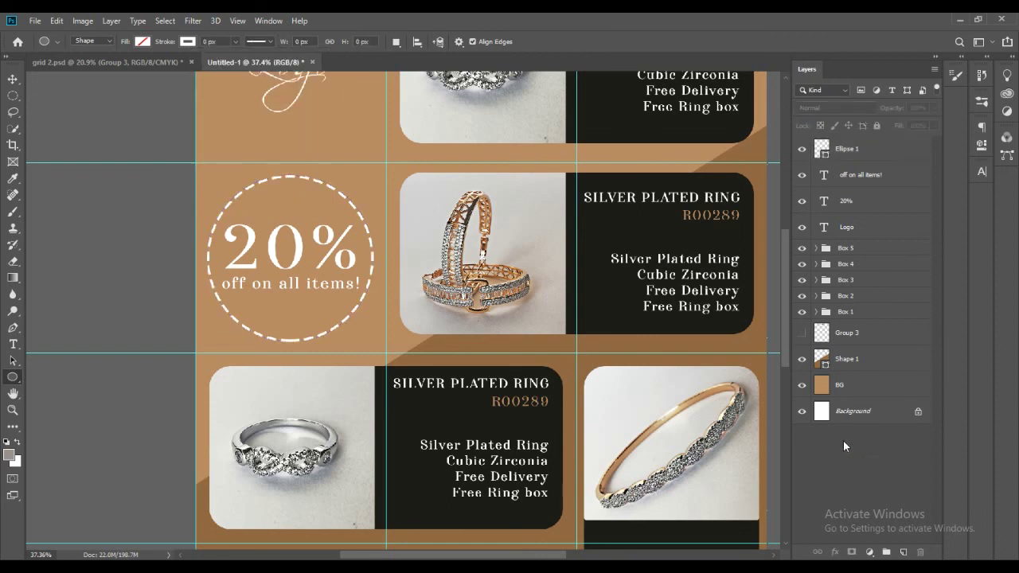
{"action": "left_click", "coordinate": [830, 153]}
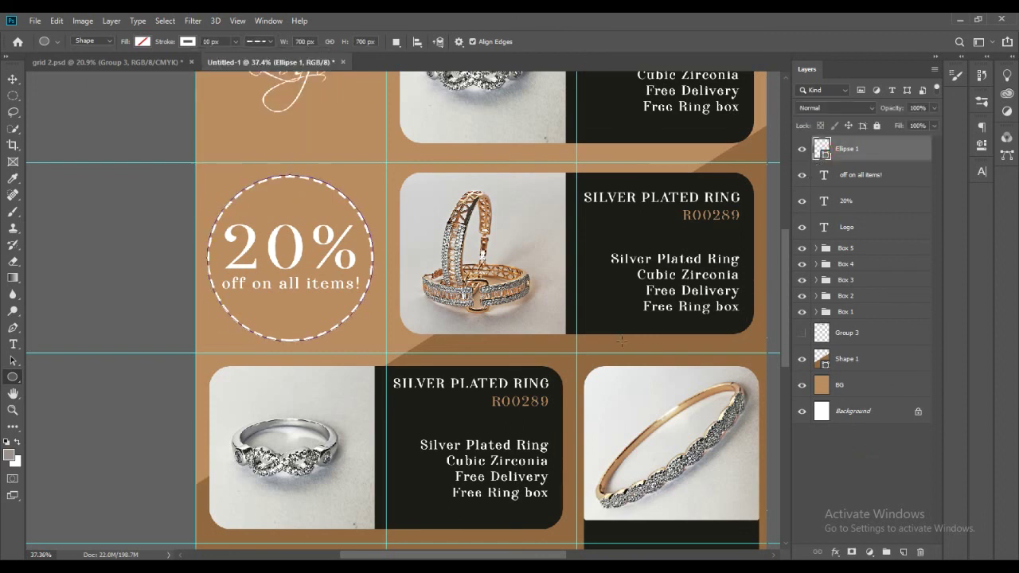
{"action": "key", "text": "ctrl+0"}
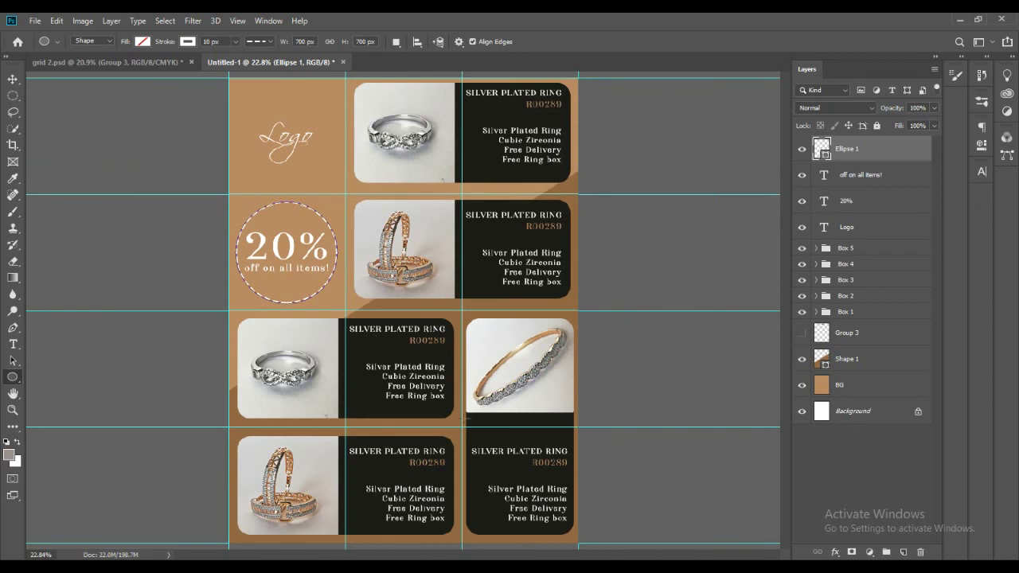
- Copy the leaf image layer from grid 2.psd into the Untitled-1 poster as an overlay
{"action": "left_click", "coordinate": [825, 468]}
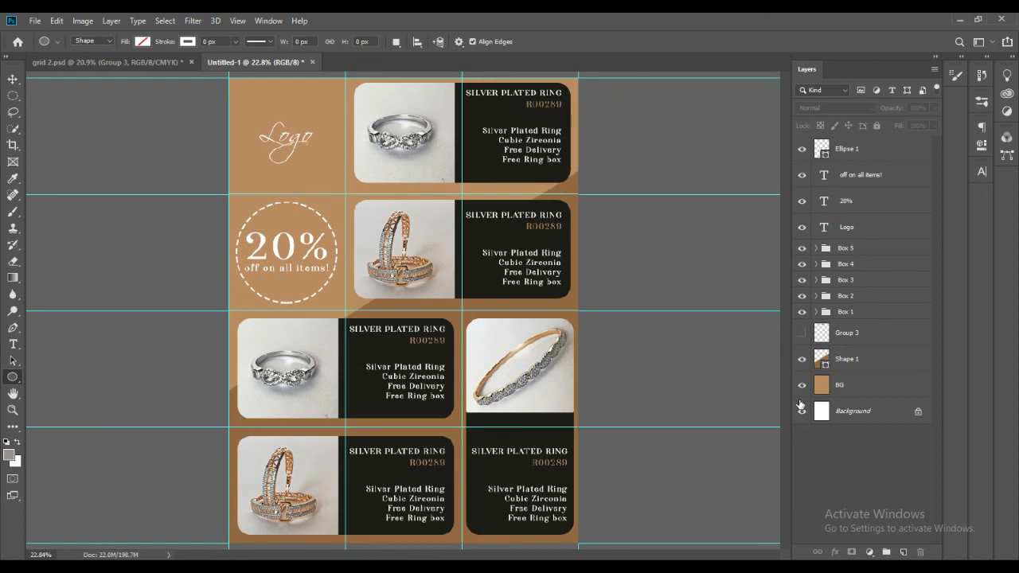
{"action": "left_click", "coordinate": [133, 61]}
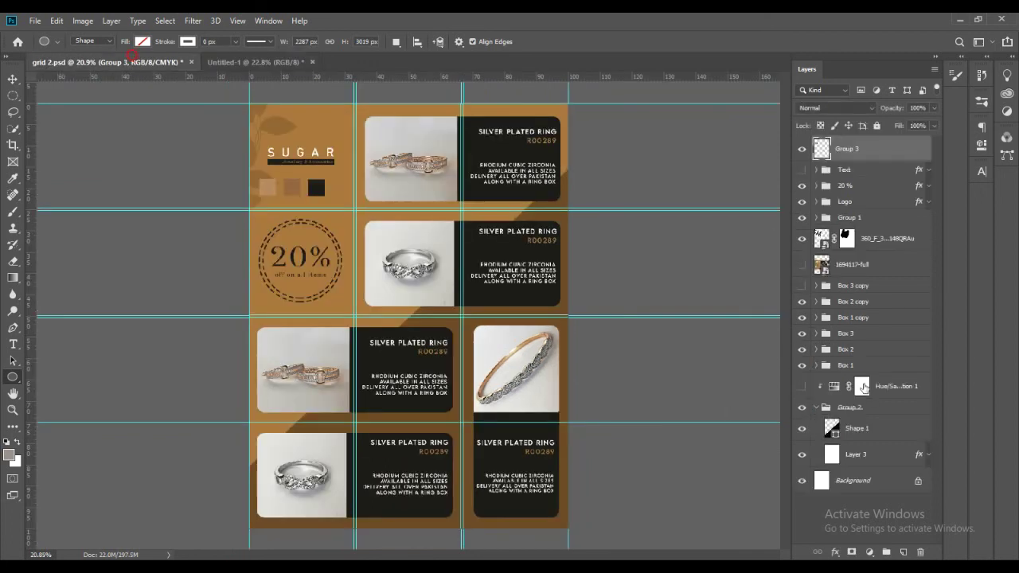
{"action": "key", "text": "v"}
{"action": "mouse_move", "coordinate": [280, 209]}
{"action": "left_mouse_down"}
{"action": "mouse_move", "coordinate": [426, 66]}
{"action": "mouse_move", "coordinate": [271, 187]}
{"action": "mouse_move", "coordinate": [239, 156]}
{"action": "left_mouse_up"}
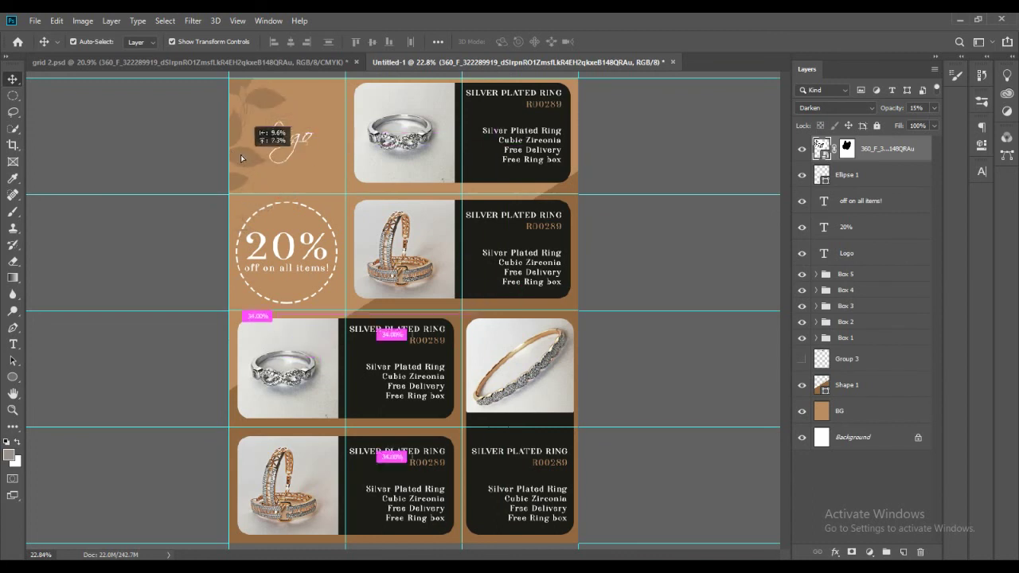
{"action": "scroll", "coordinate": [374, 255], "scroll_direction": "down", "scroll_amount": 1}
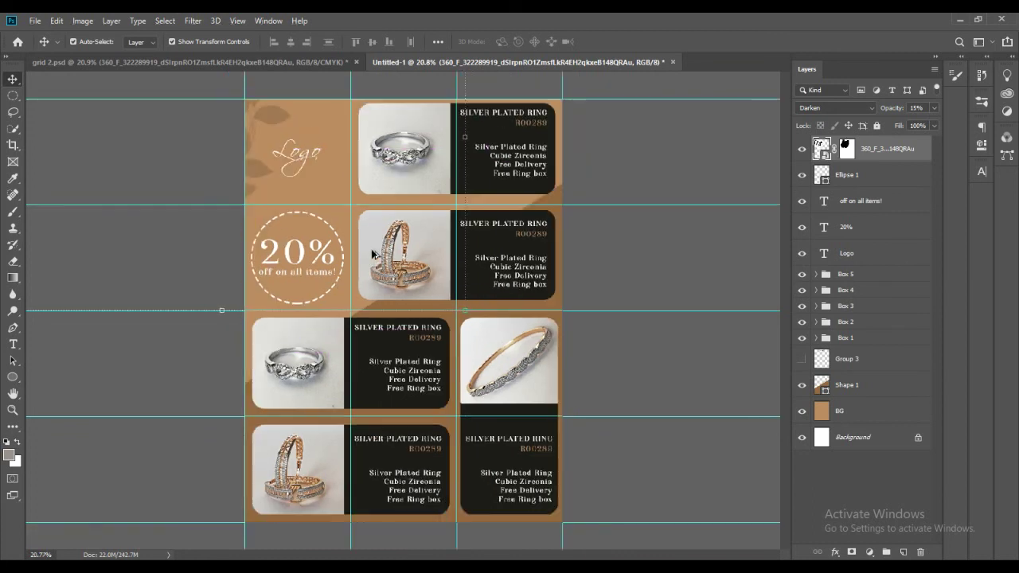
{"action": "scroll", "coordinate": [442, 284], "scroll_direction": "down", "scroll_amount": 1}
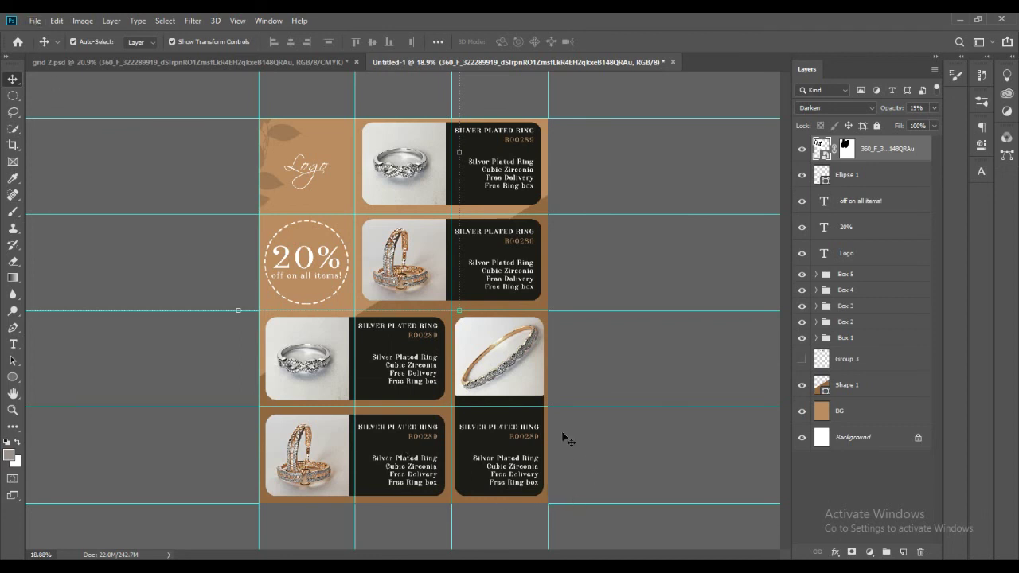
{"action": "scroll", "coordinate": [570, 446], "scroll_direction": "up", "scroll_amount": 1}
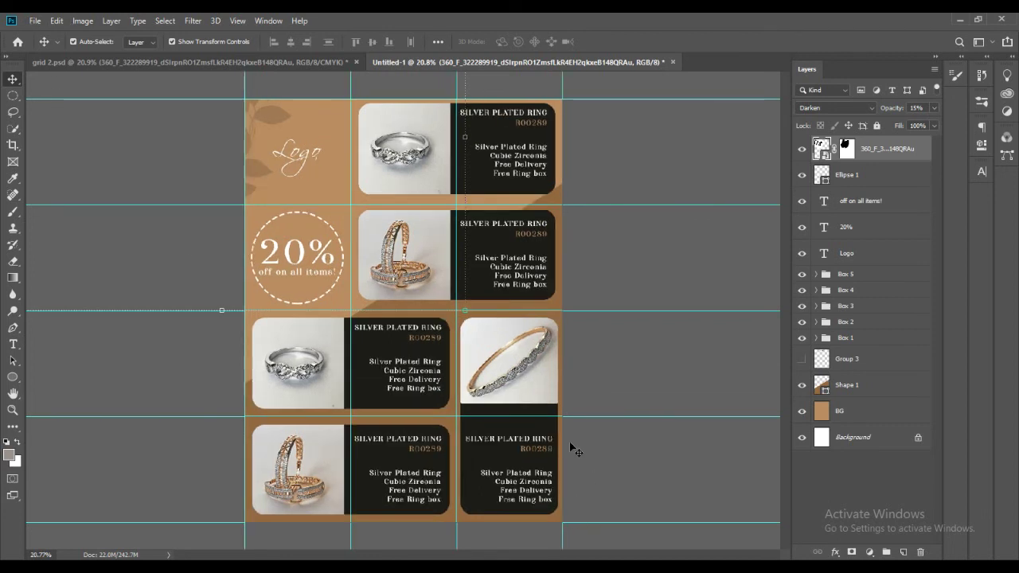